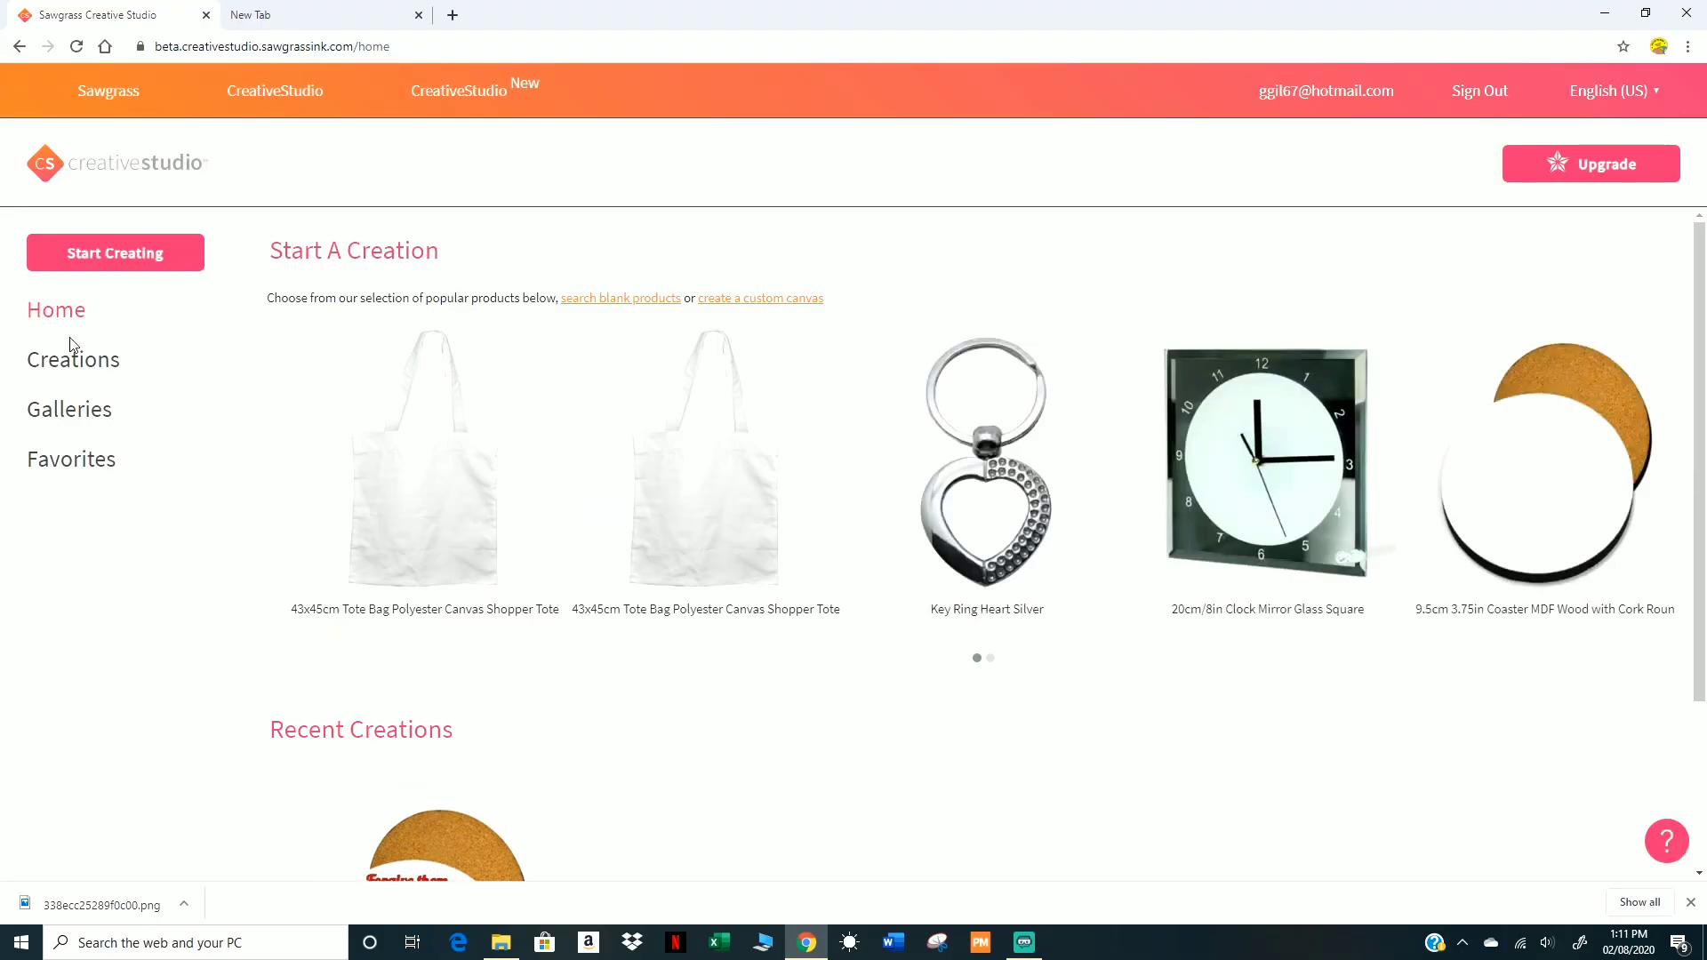
# Step: Look over the Creations page and browse the uploaded pictures in the My Images category of Galleries
pyautogui.click(76, 368)
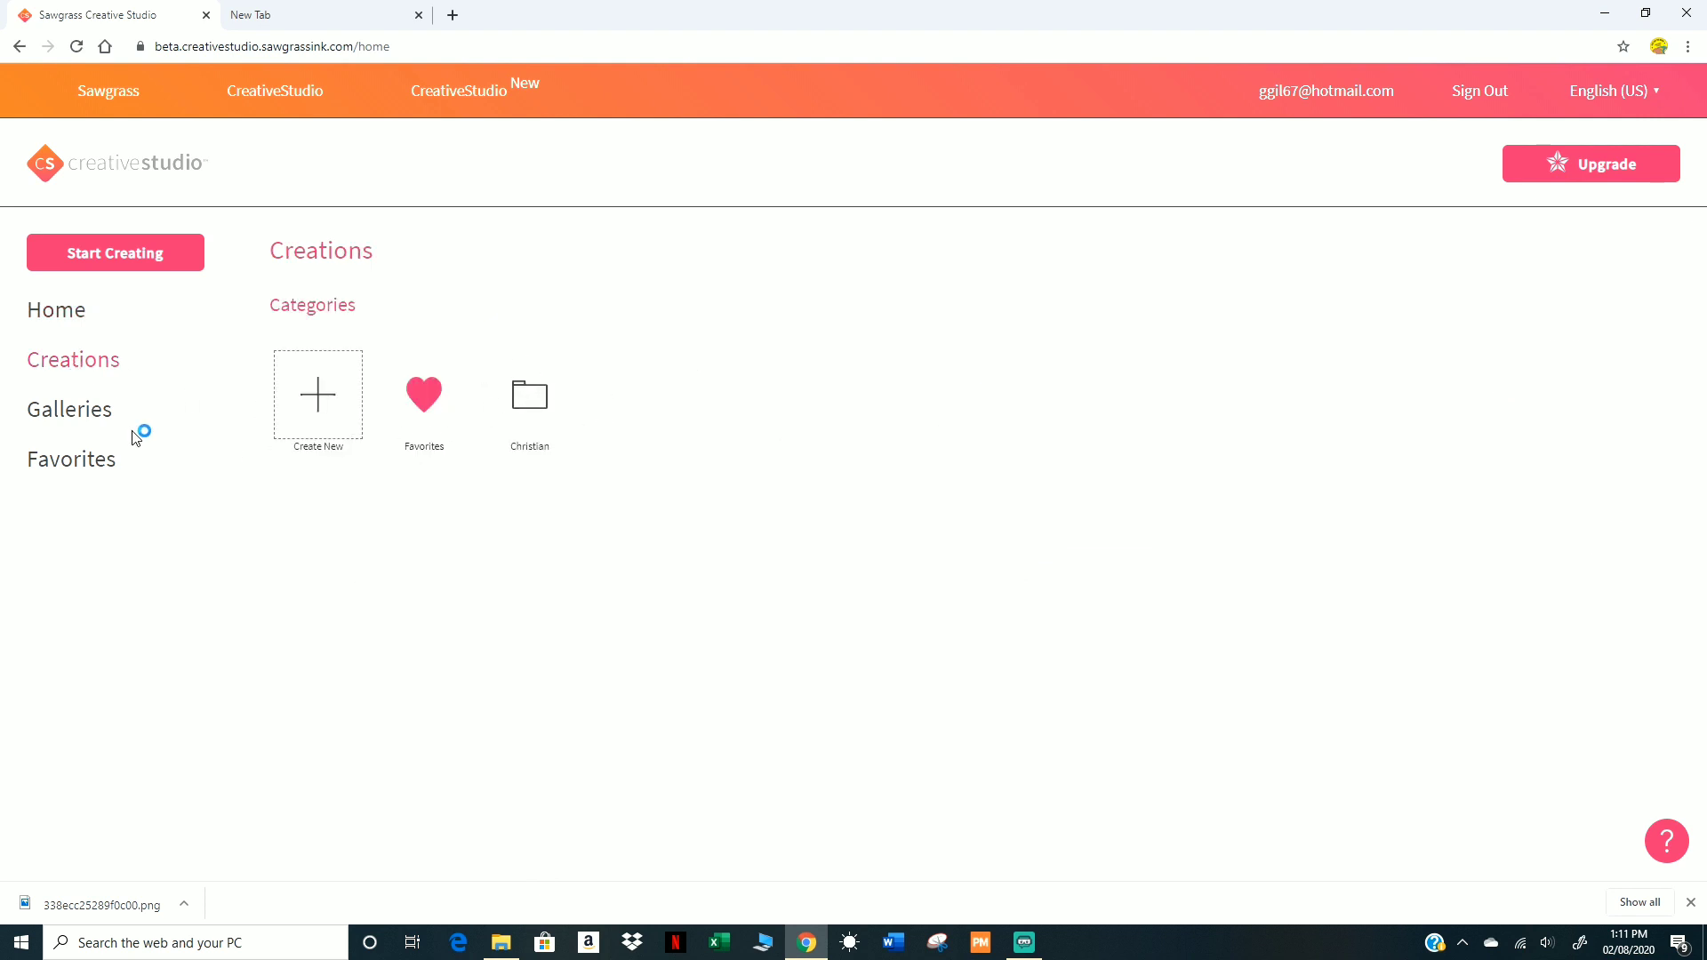
pyautogui.click(70, 422)
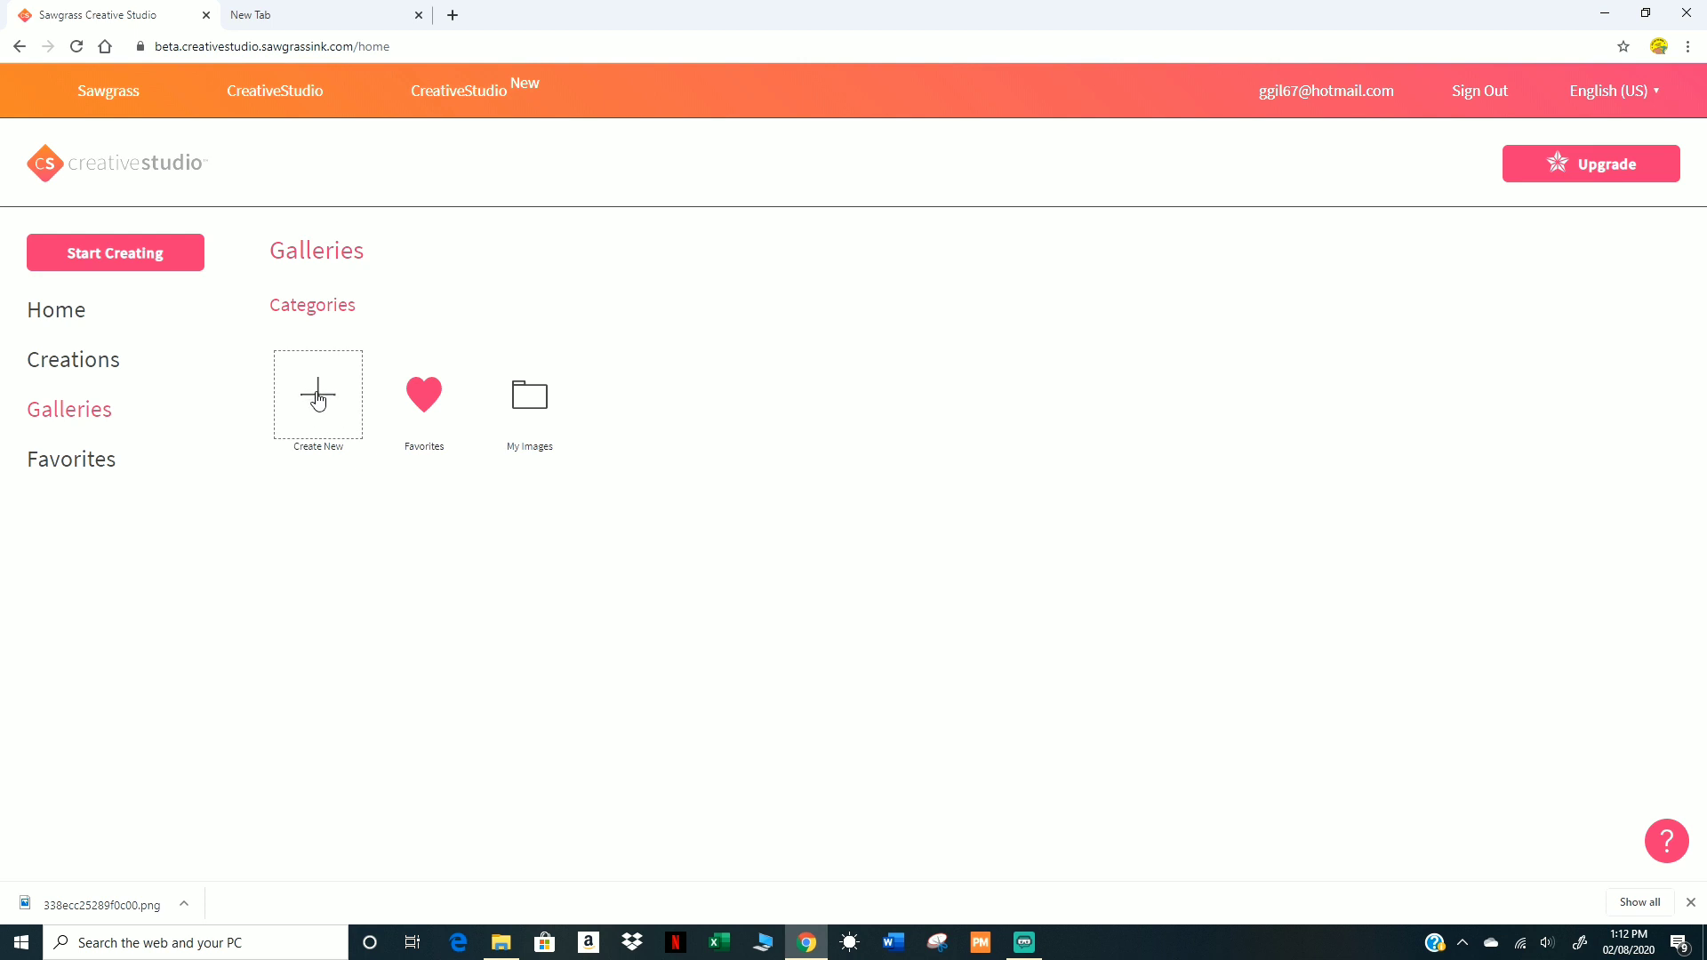
pyautogui.click(528, 399)
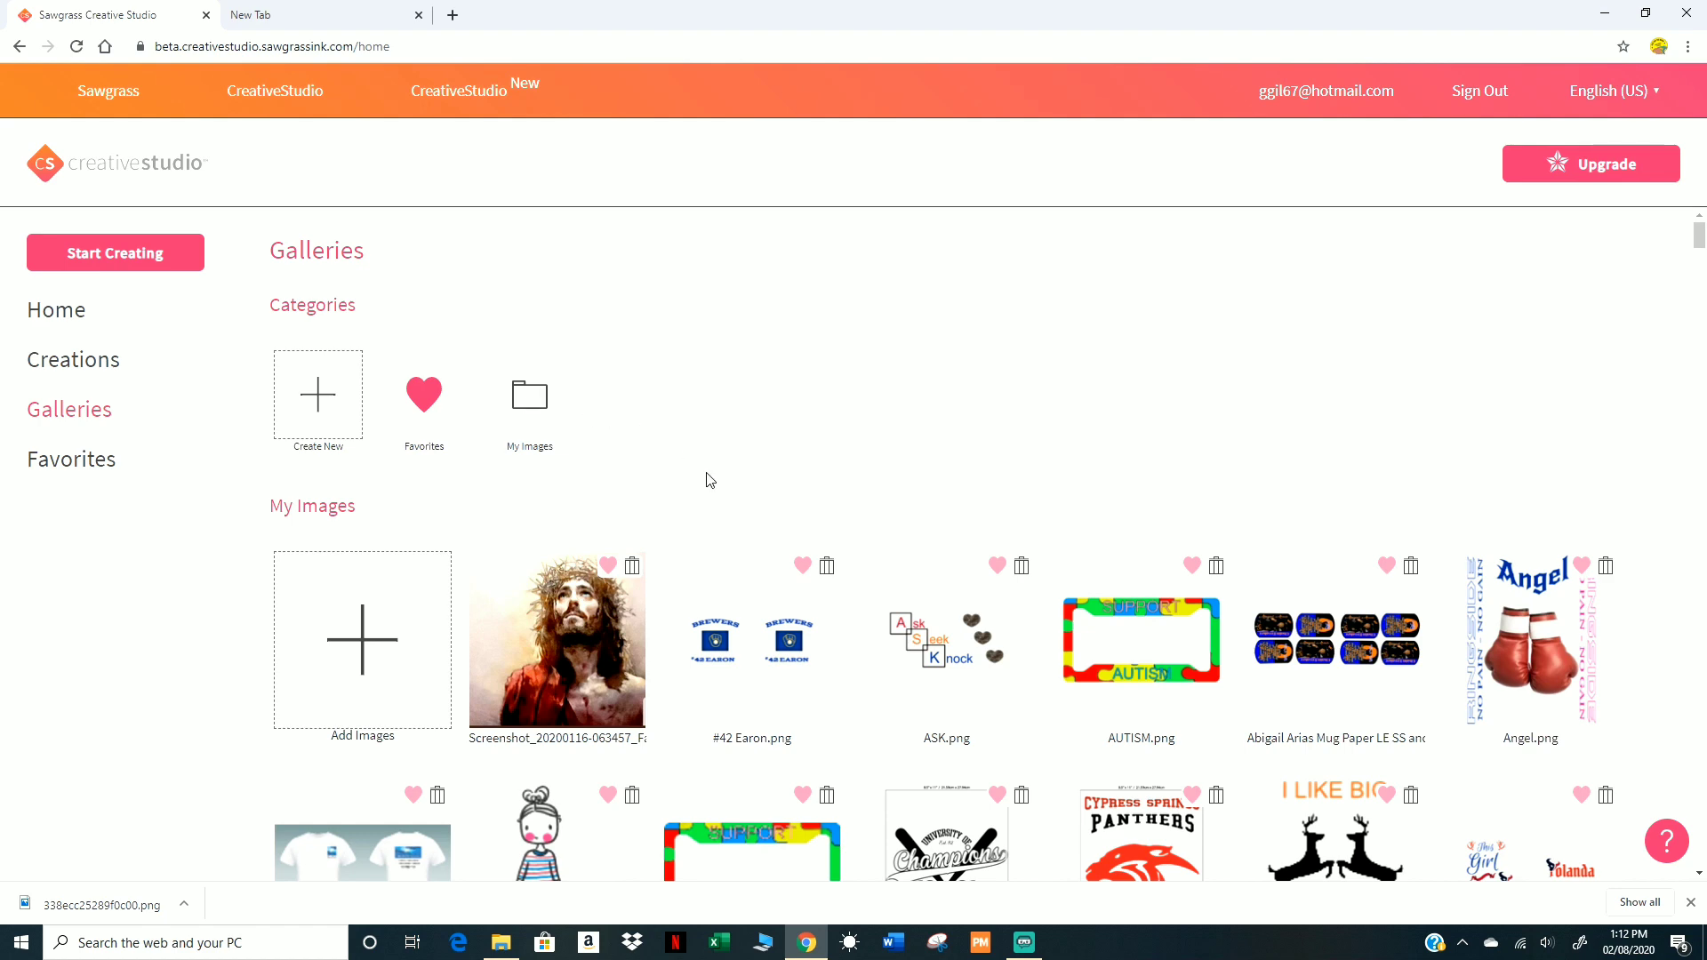
pyautogui.scroll(-3, 805, 649)
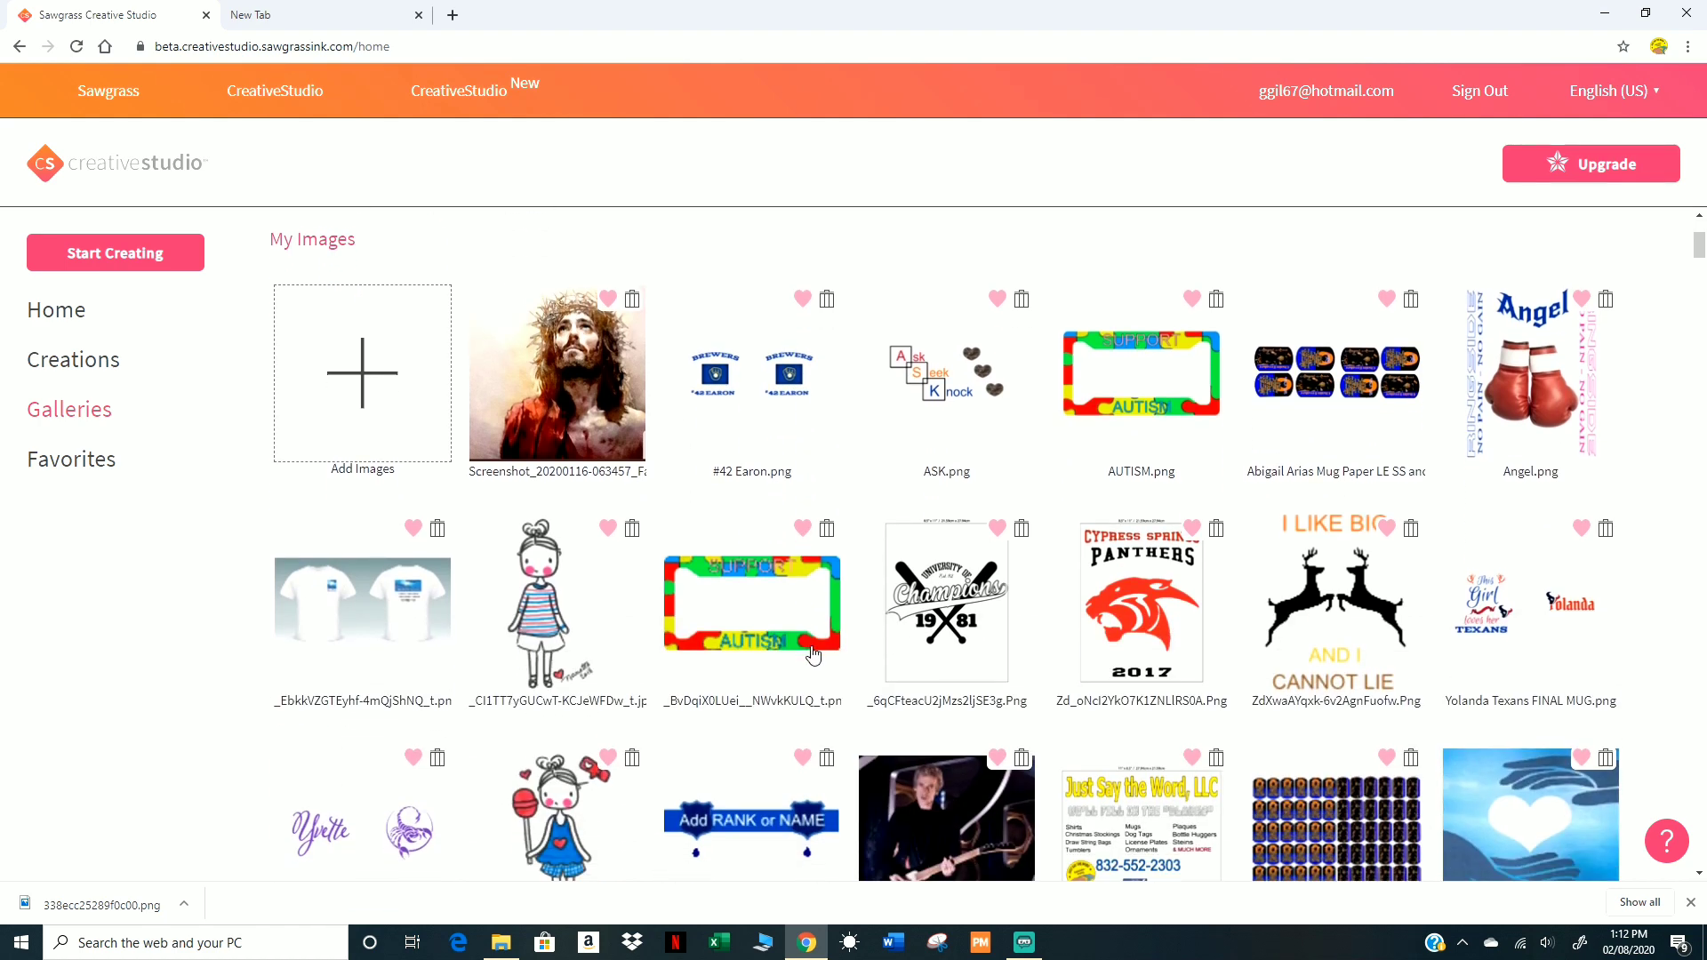
pyautogui.scroll(-6, 811, 655)
pyautogui.scroll(8, 816, 676)
pyautogui.scroll(1, 816, 676)
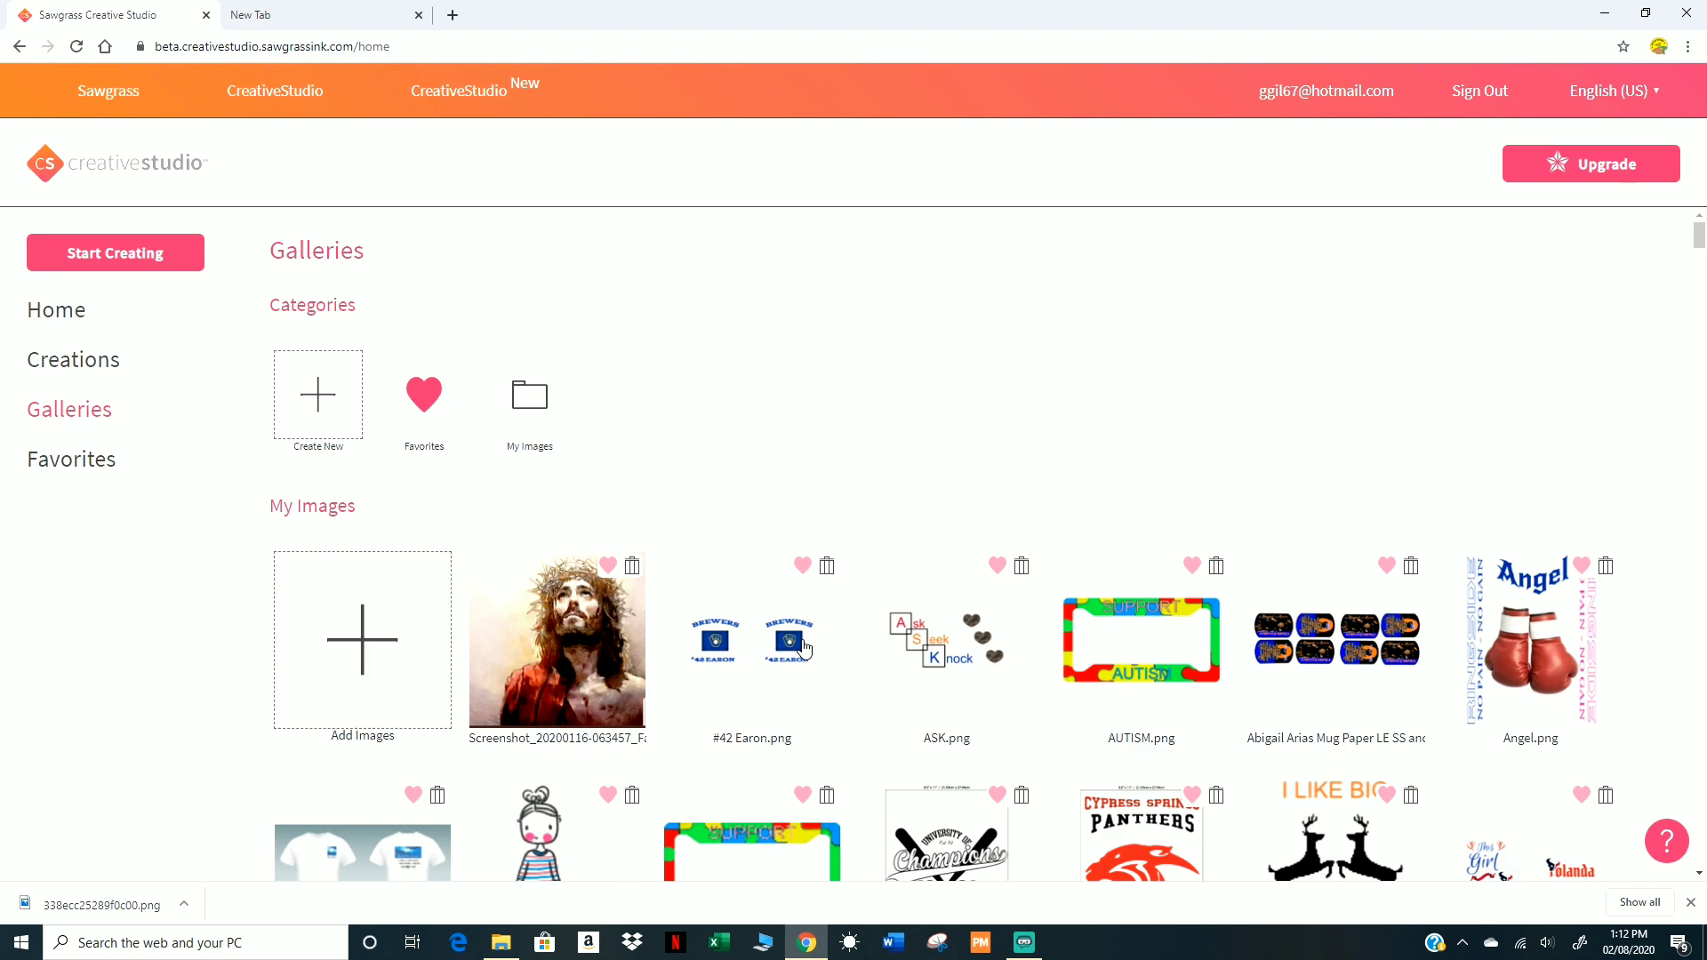
pyautogui.scroll(-6, 898, 649)
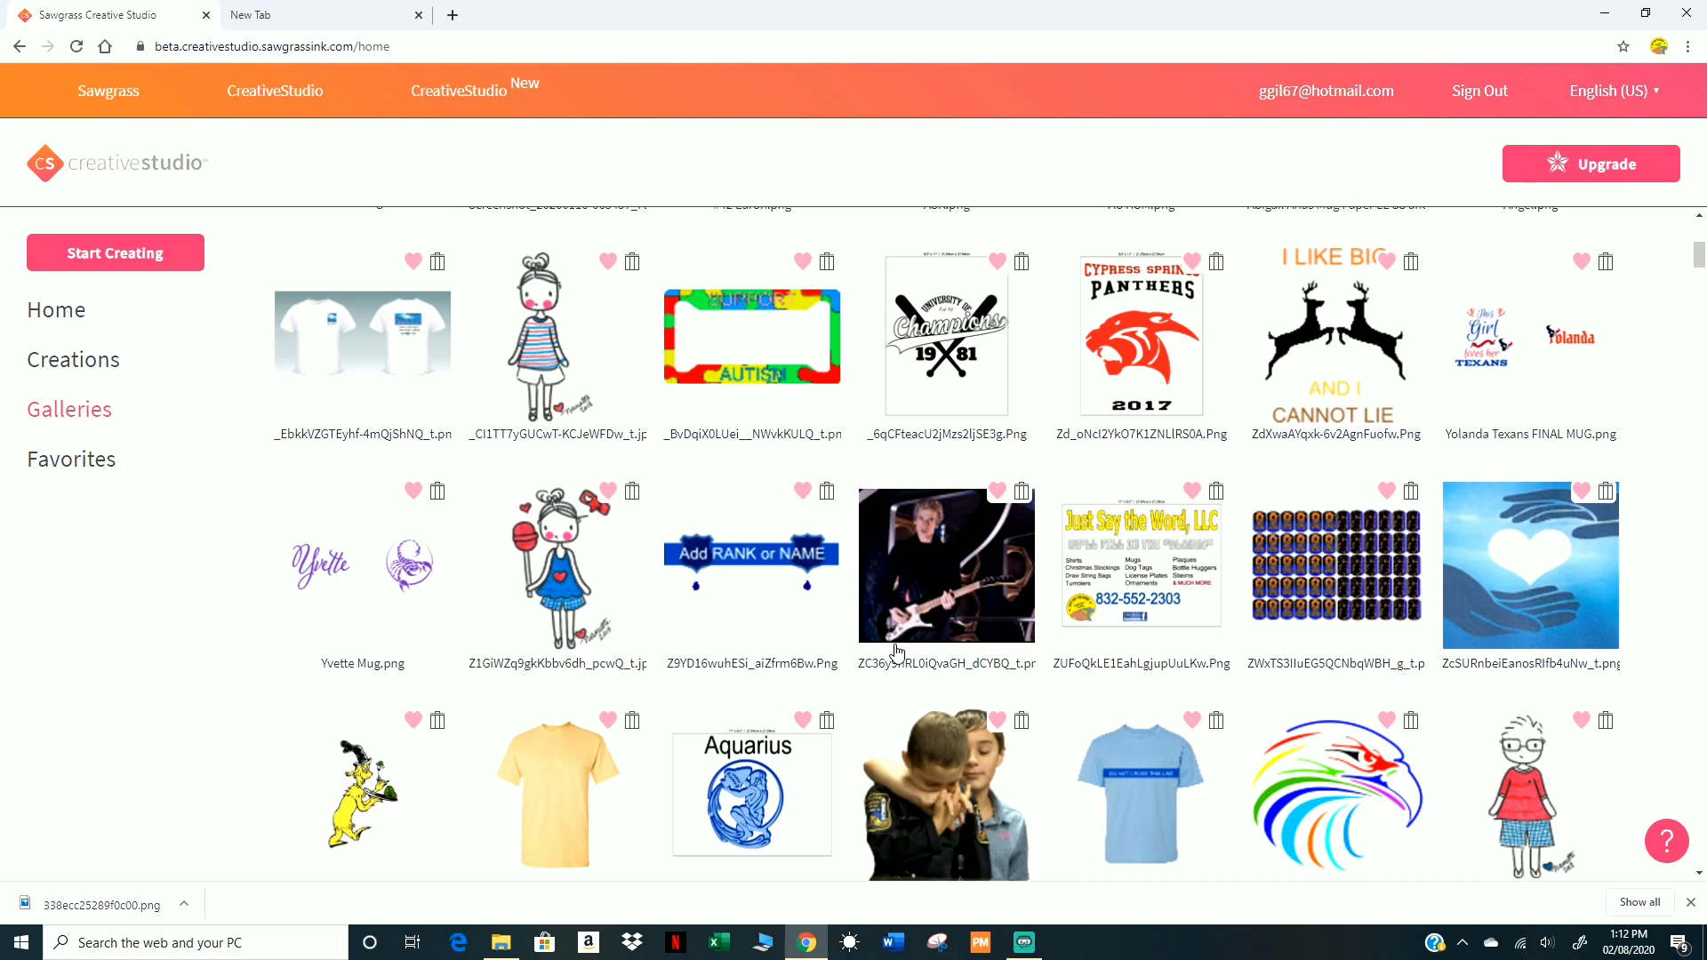
pyautogui.scroll(-5, 897, 651)
pyautogui.scroll(8, 876, 659)
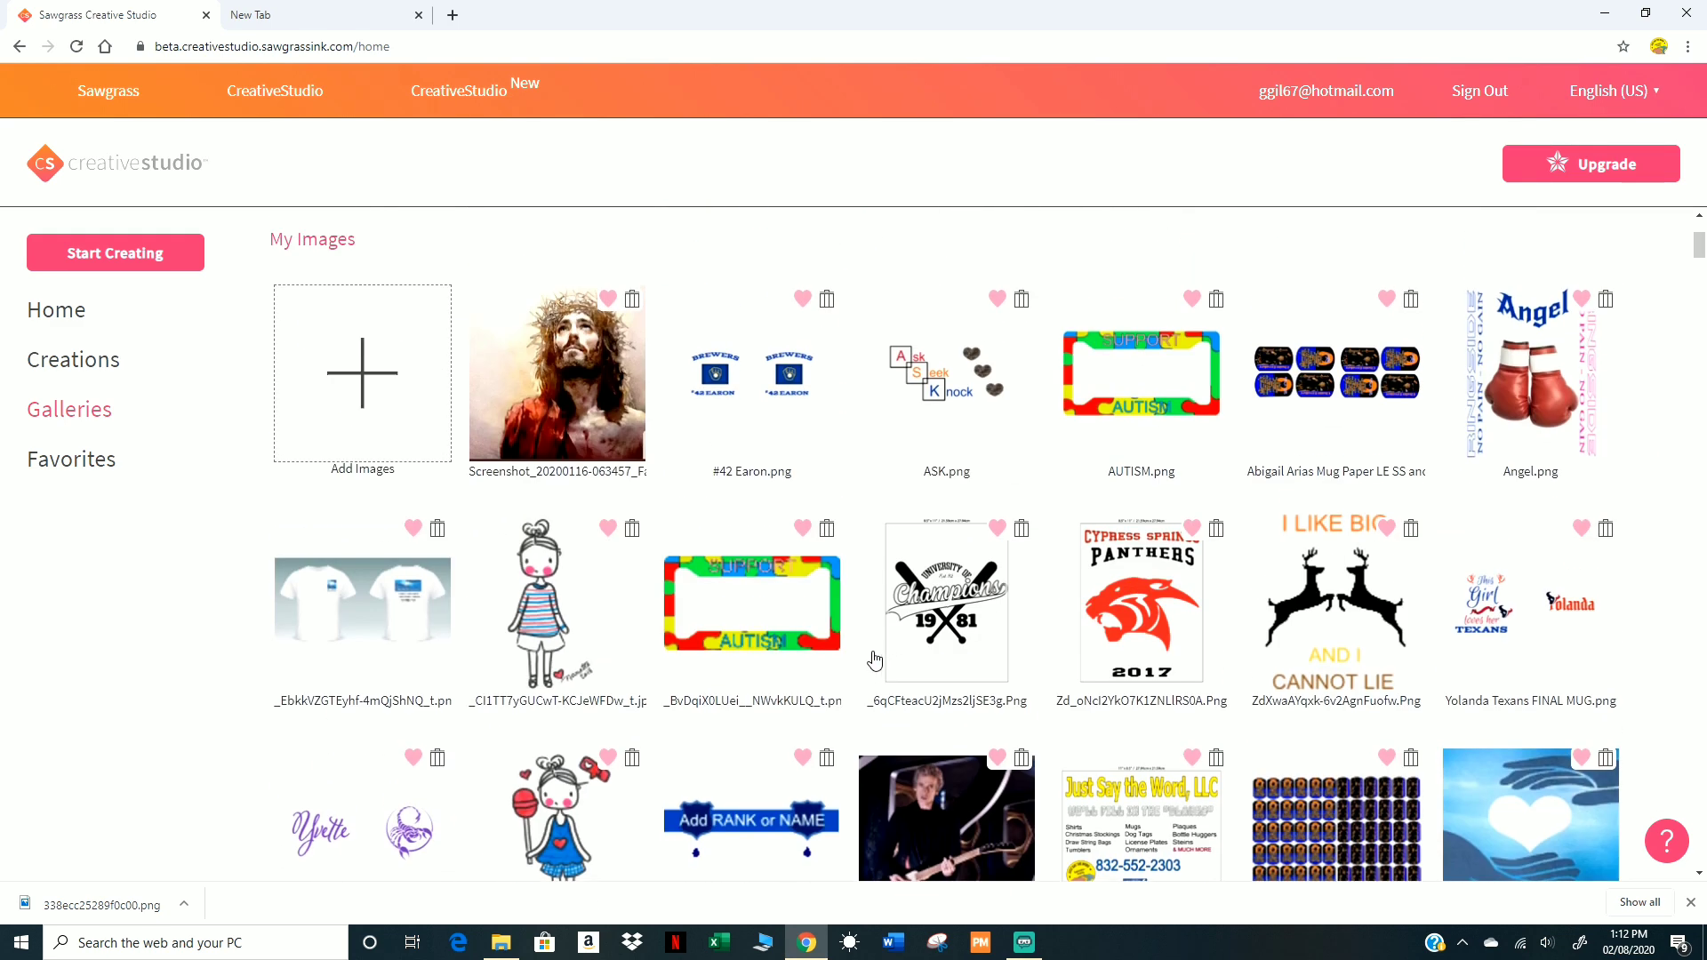
pyautogui.scroll(3, 874, 659)
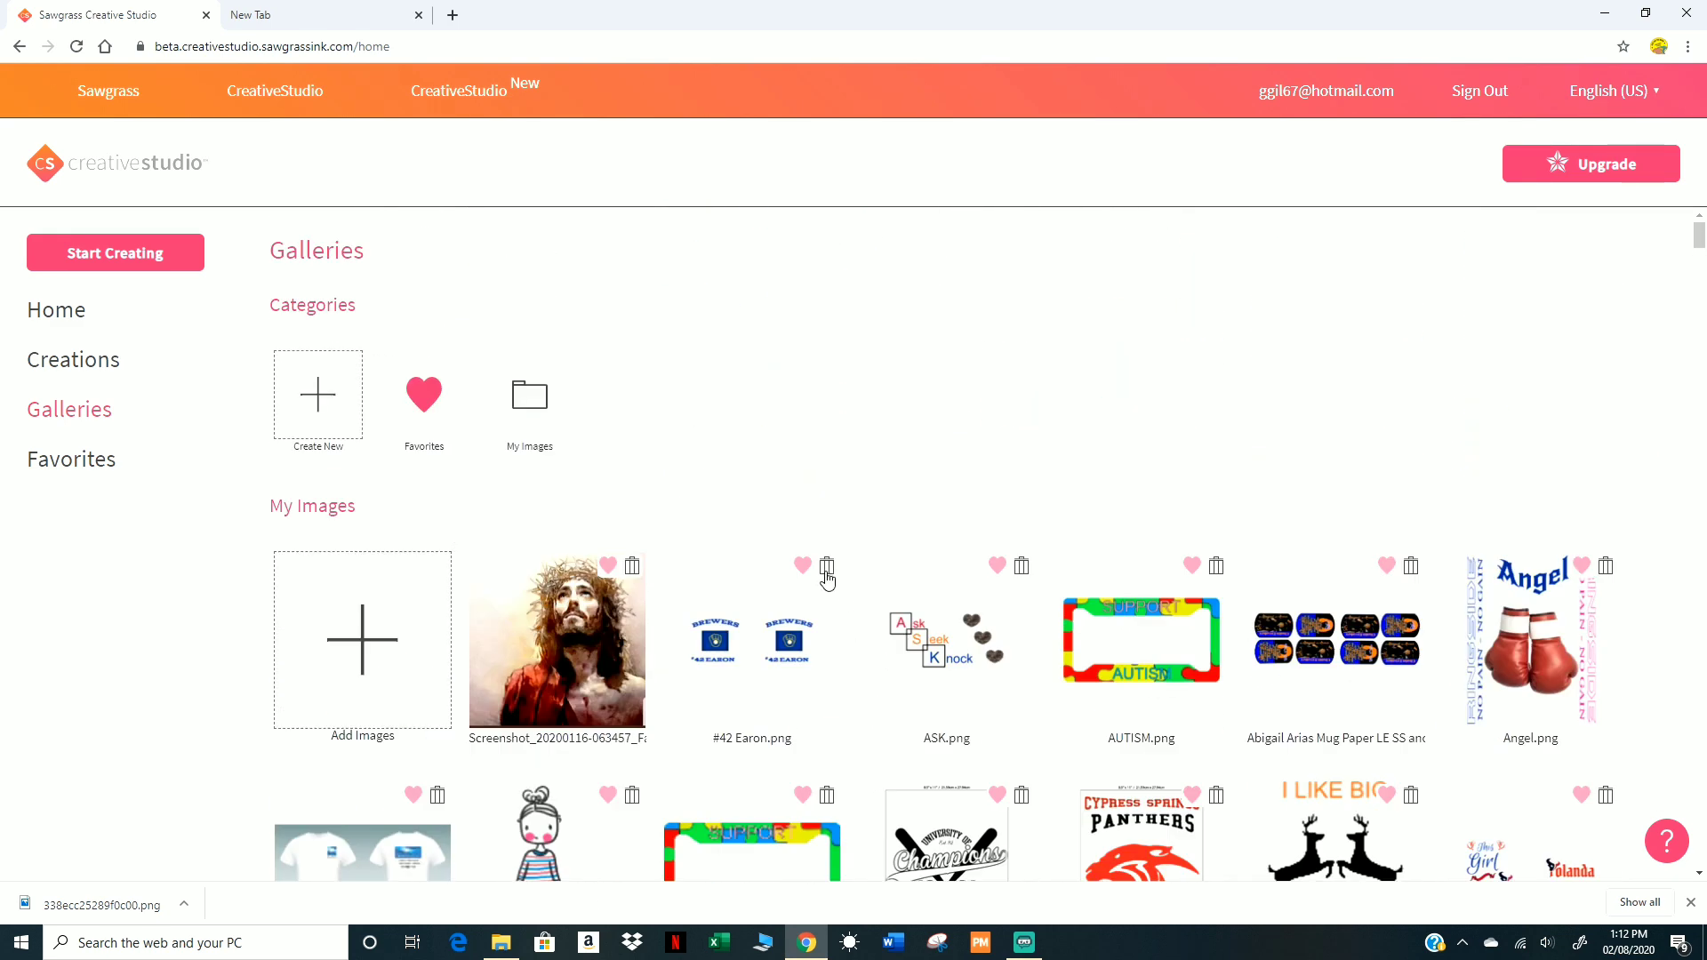
pyautogui.click(609, 567)
pyautogui.scroll(-3, 1195, 689)
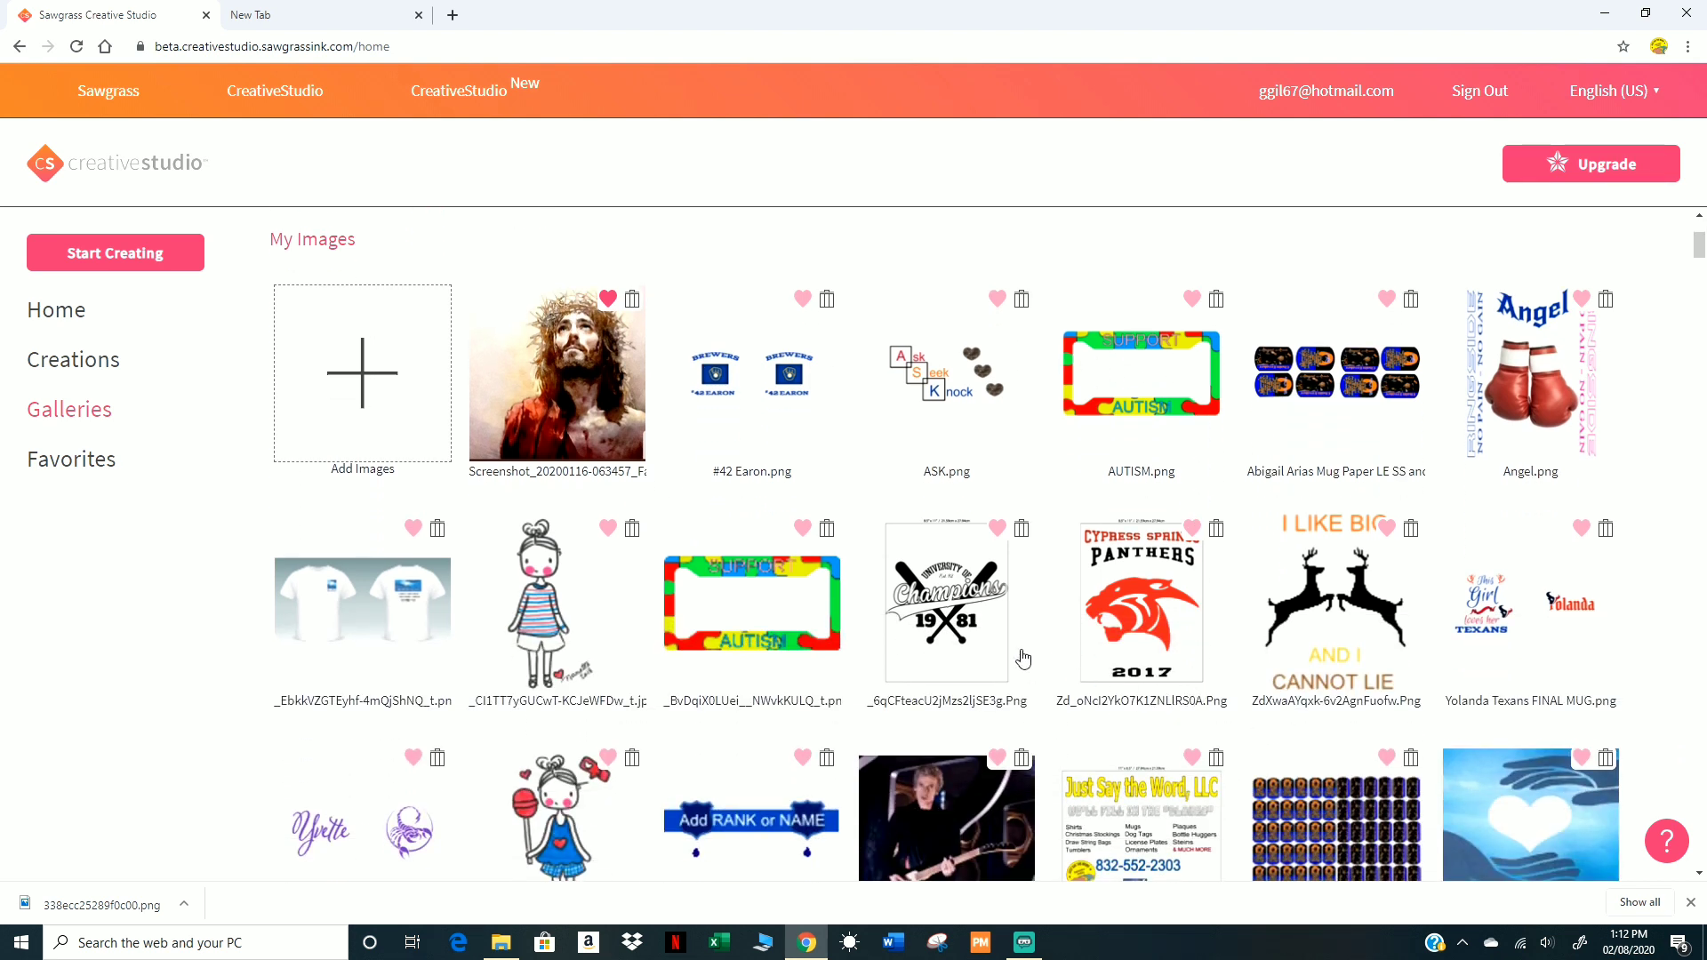
pyautogui.scroll(-3, 608, 625)
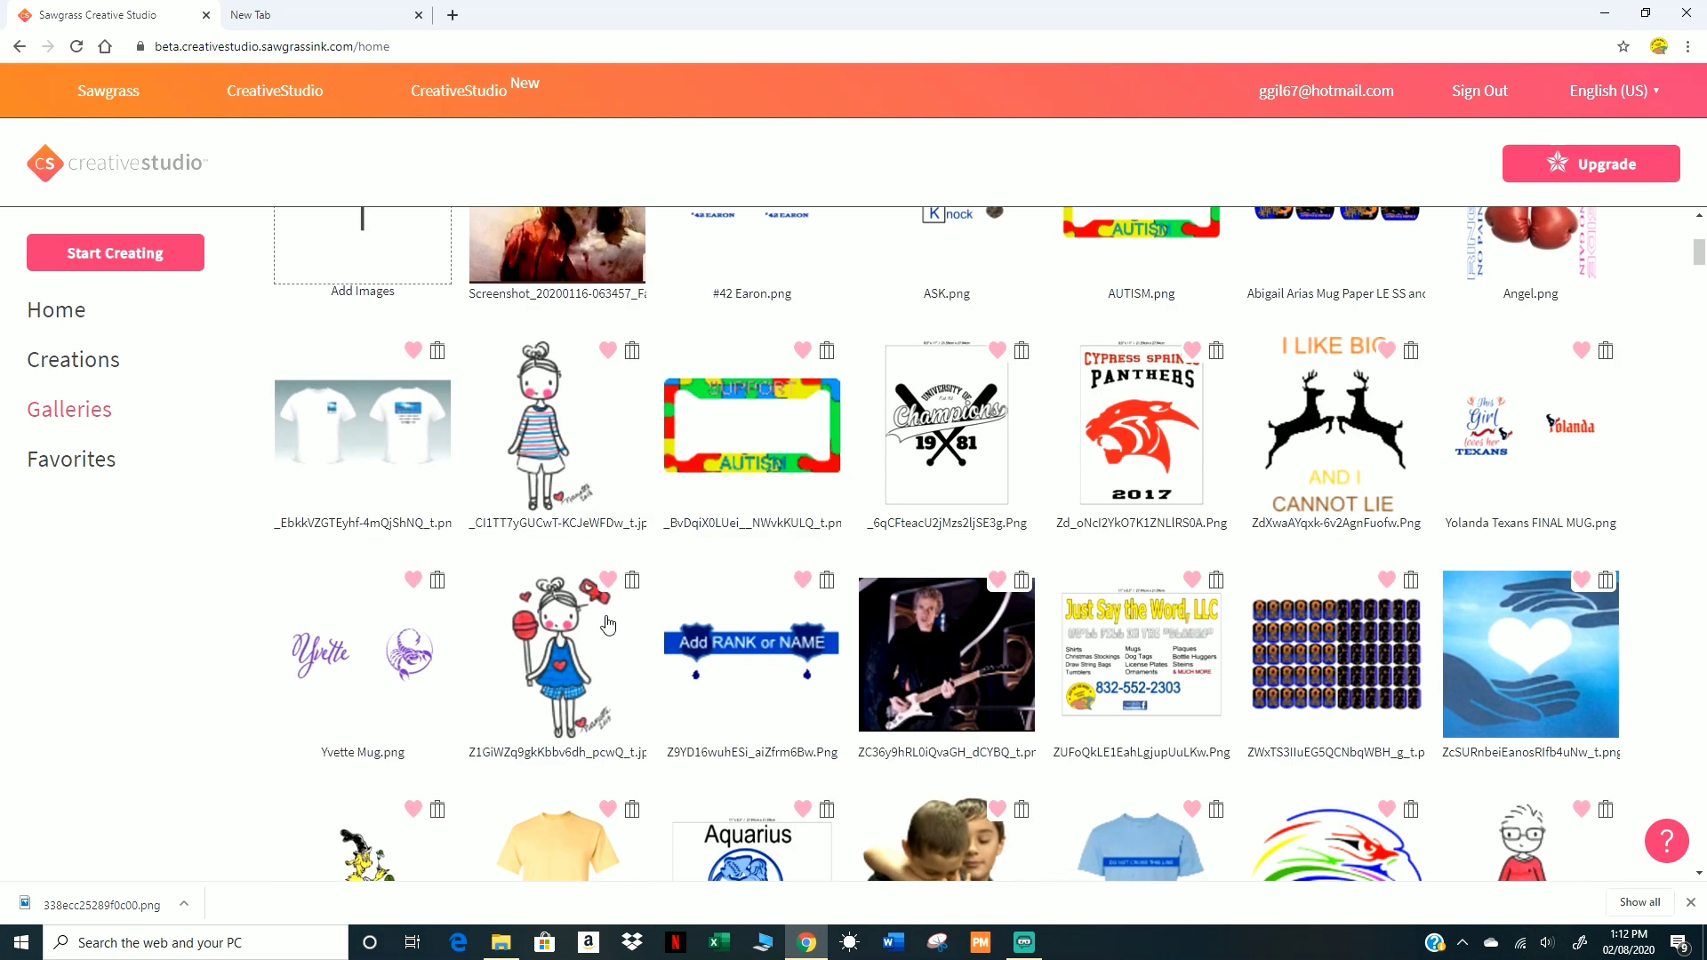
pyautogui.scroll(-2, 936, 702)
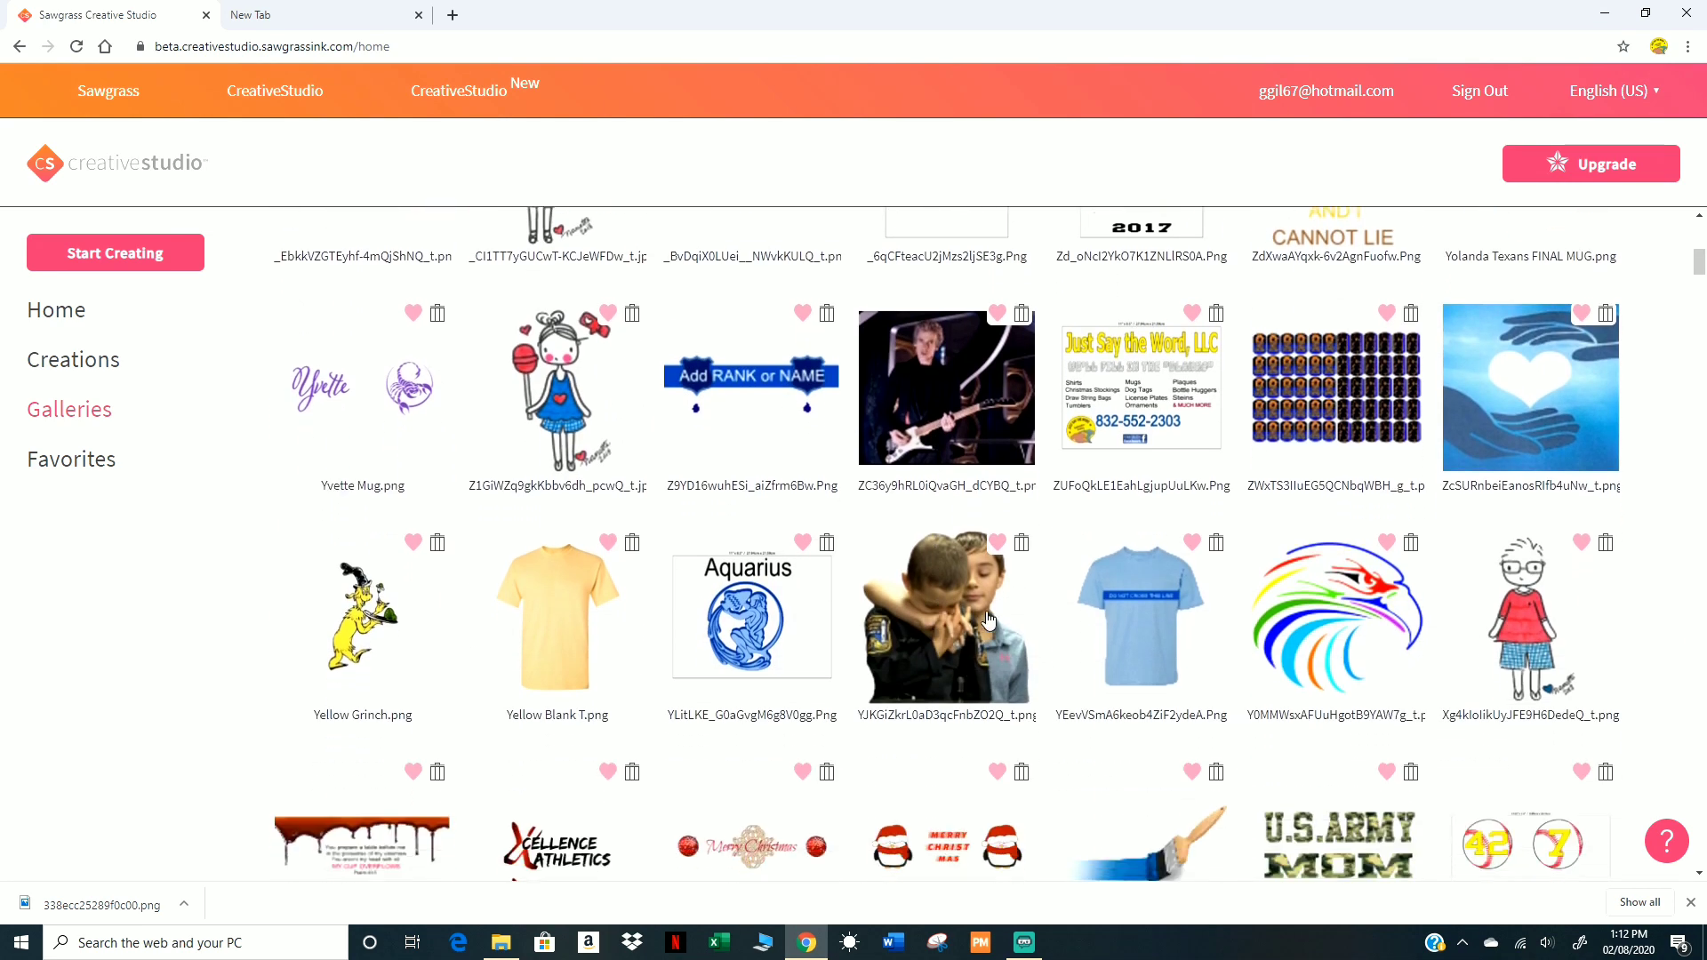
pyautogui.click(997, 541)
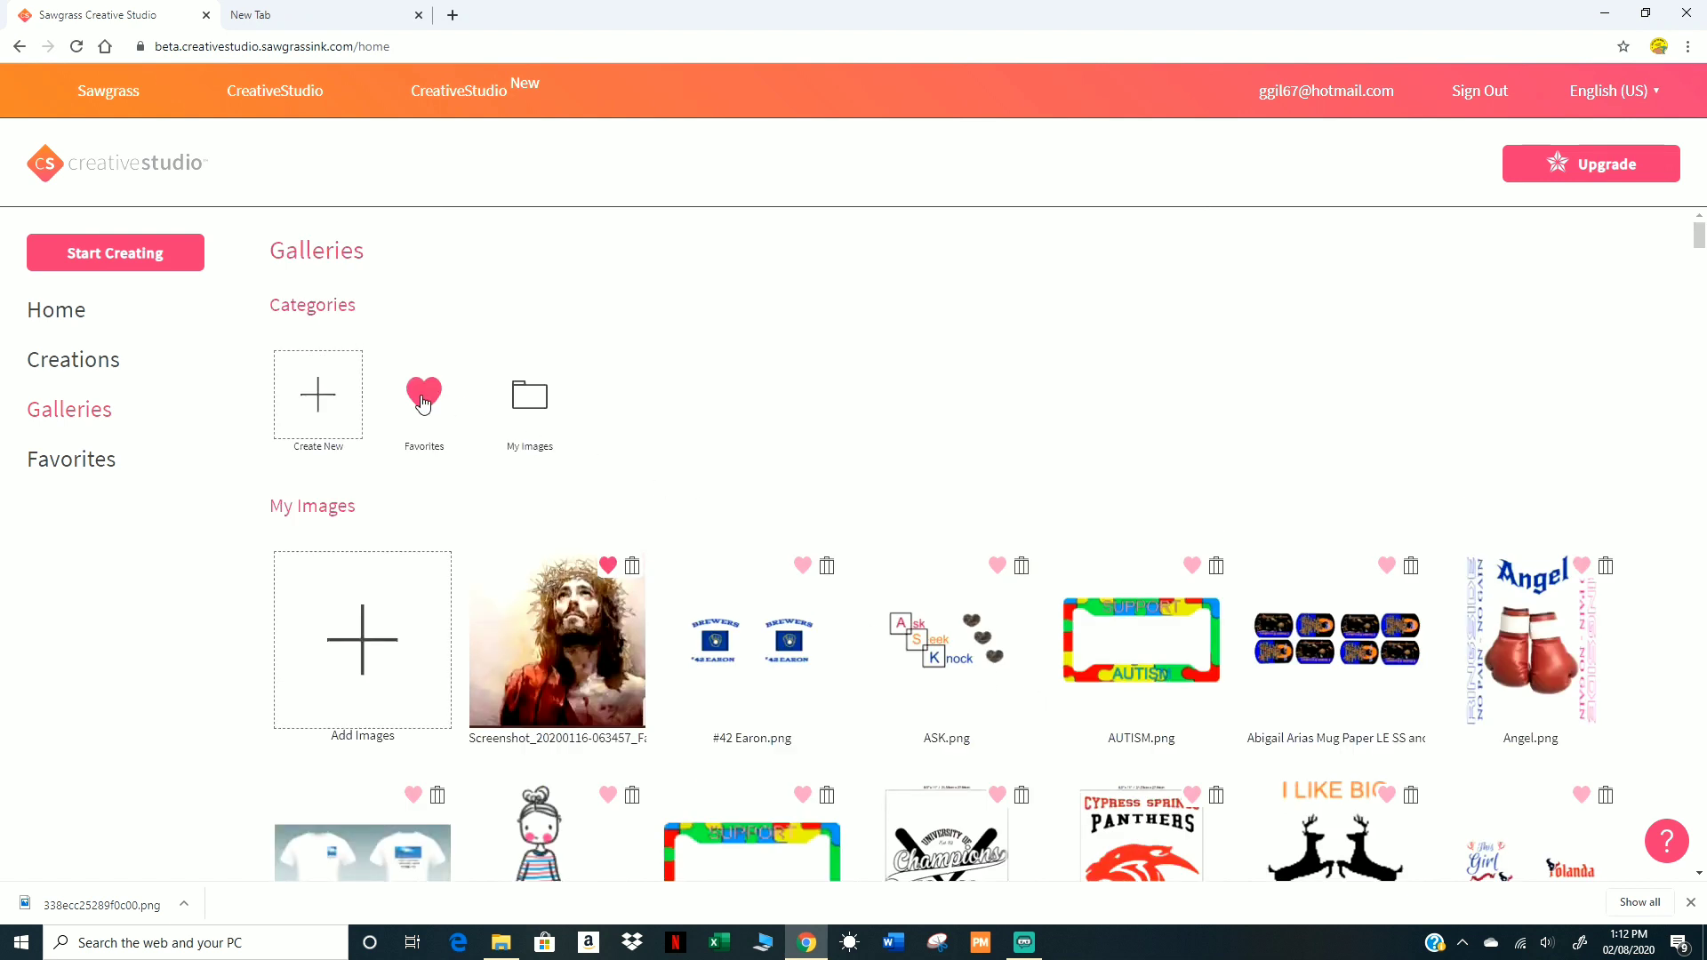
# Step: Review the favorite images in Galleries and the categories on the My Favorites page, returning to Galleries
pyautogui.click(424, 404)
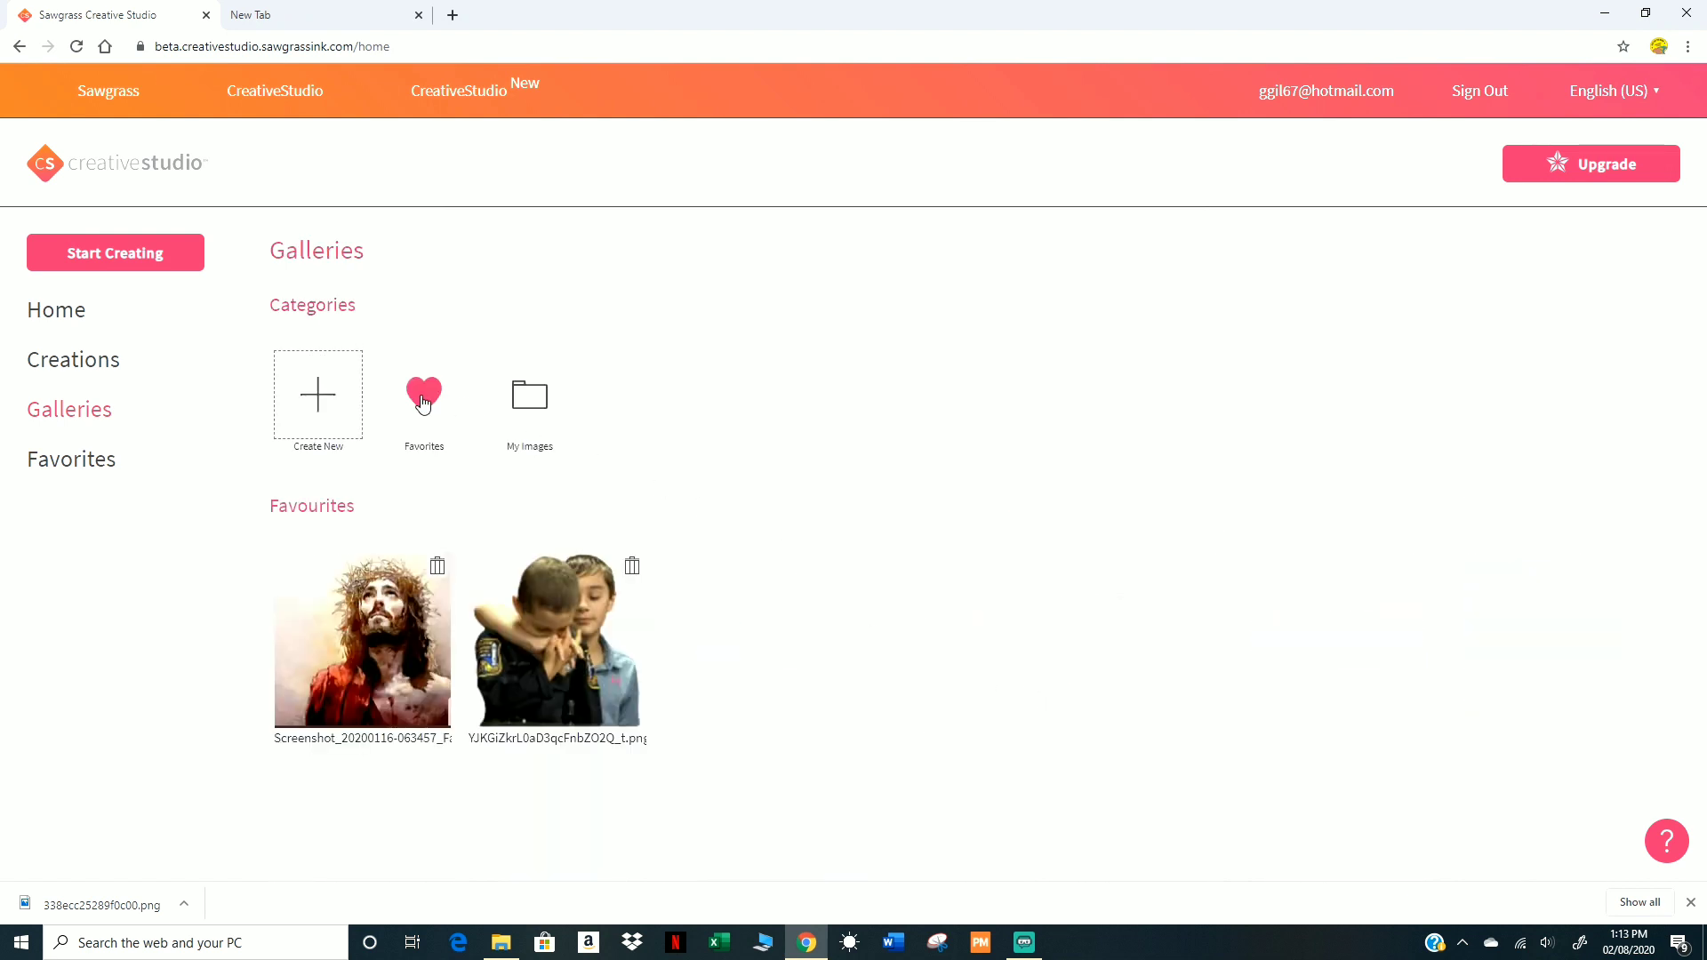
pyautogui.click(541, 407)
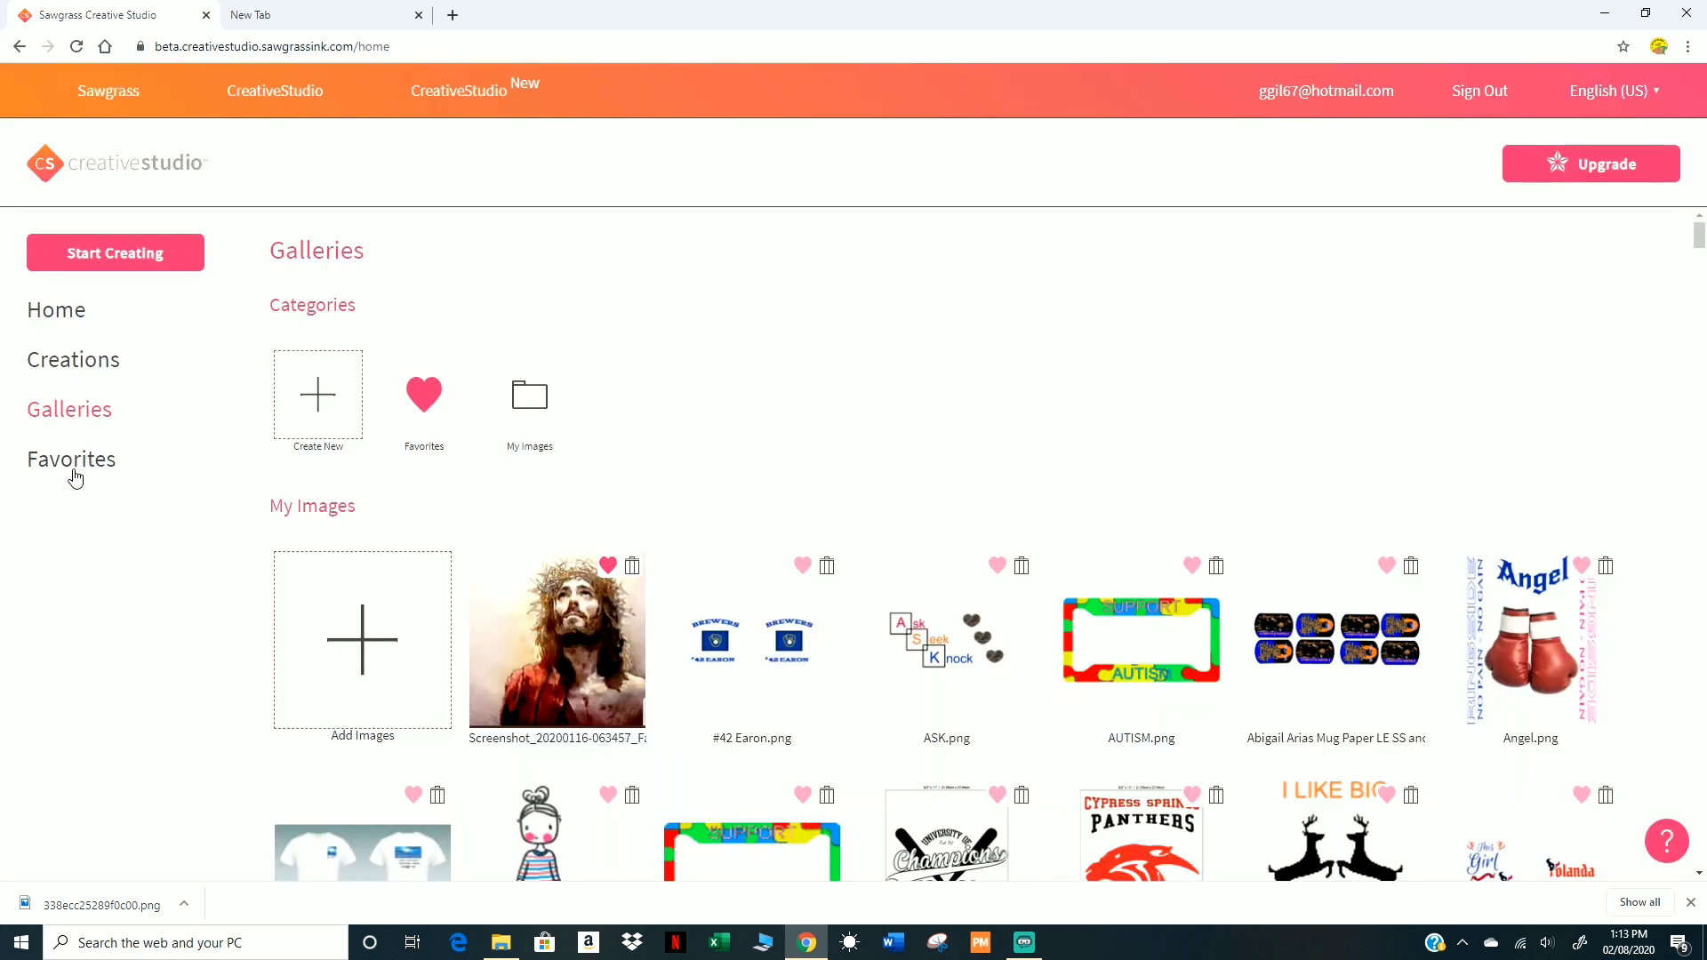
pyautogui.click(73, 470)
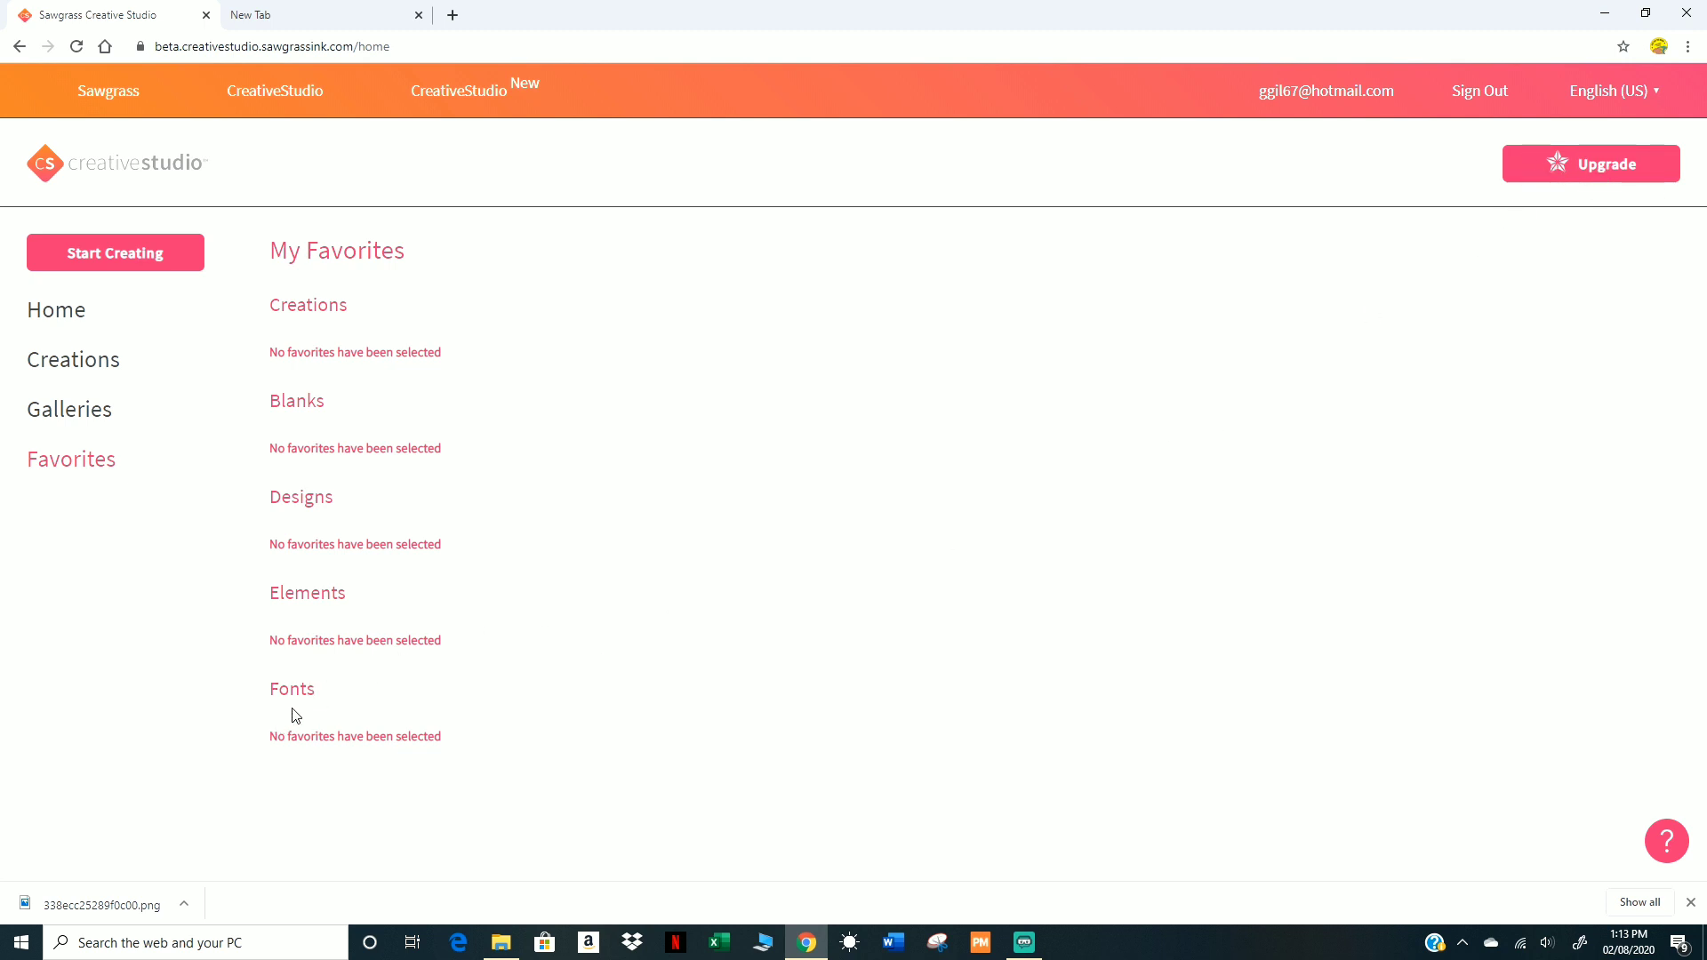
pyautogui.click(50, 414)
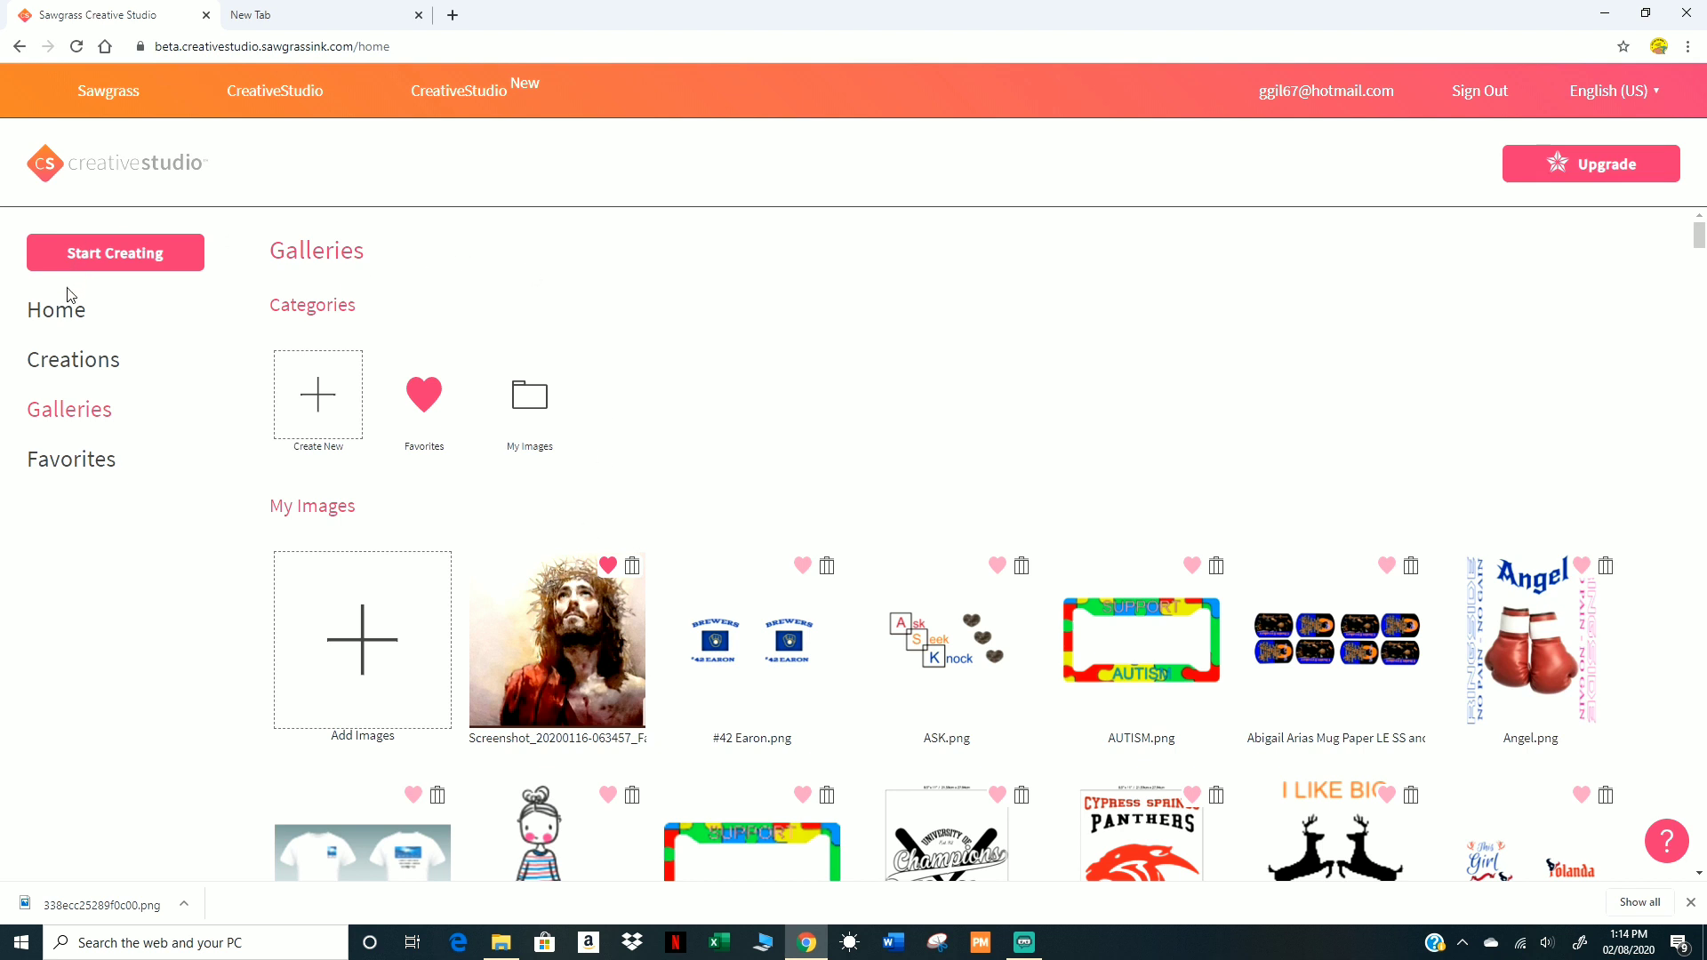
# Step: Examine how Creations and Galleries are organized, browsing far through the My Images collection
pyautogui.click(89, 373)
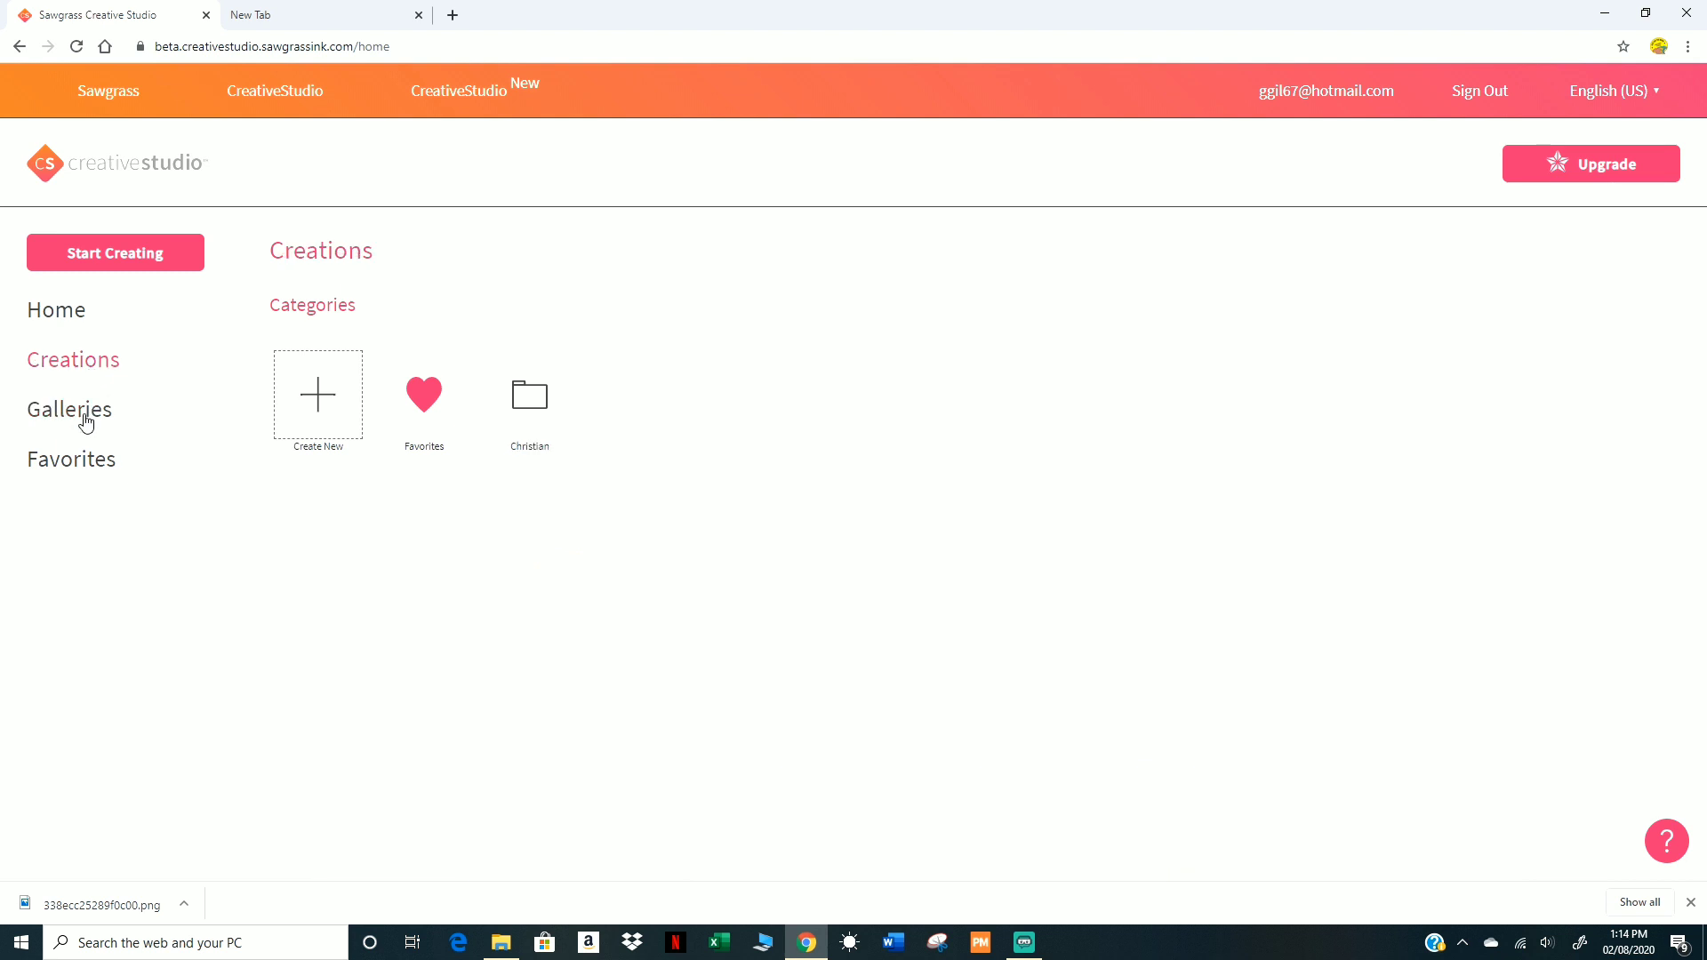
pyautogui.click(86, 416)
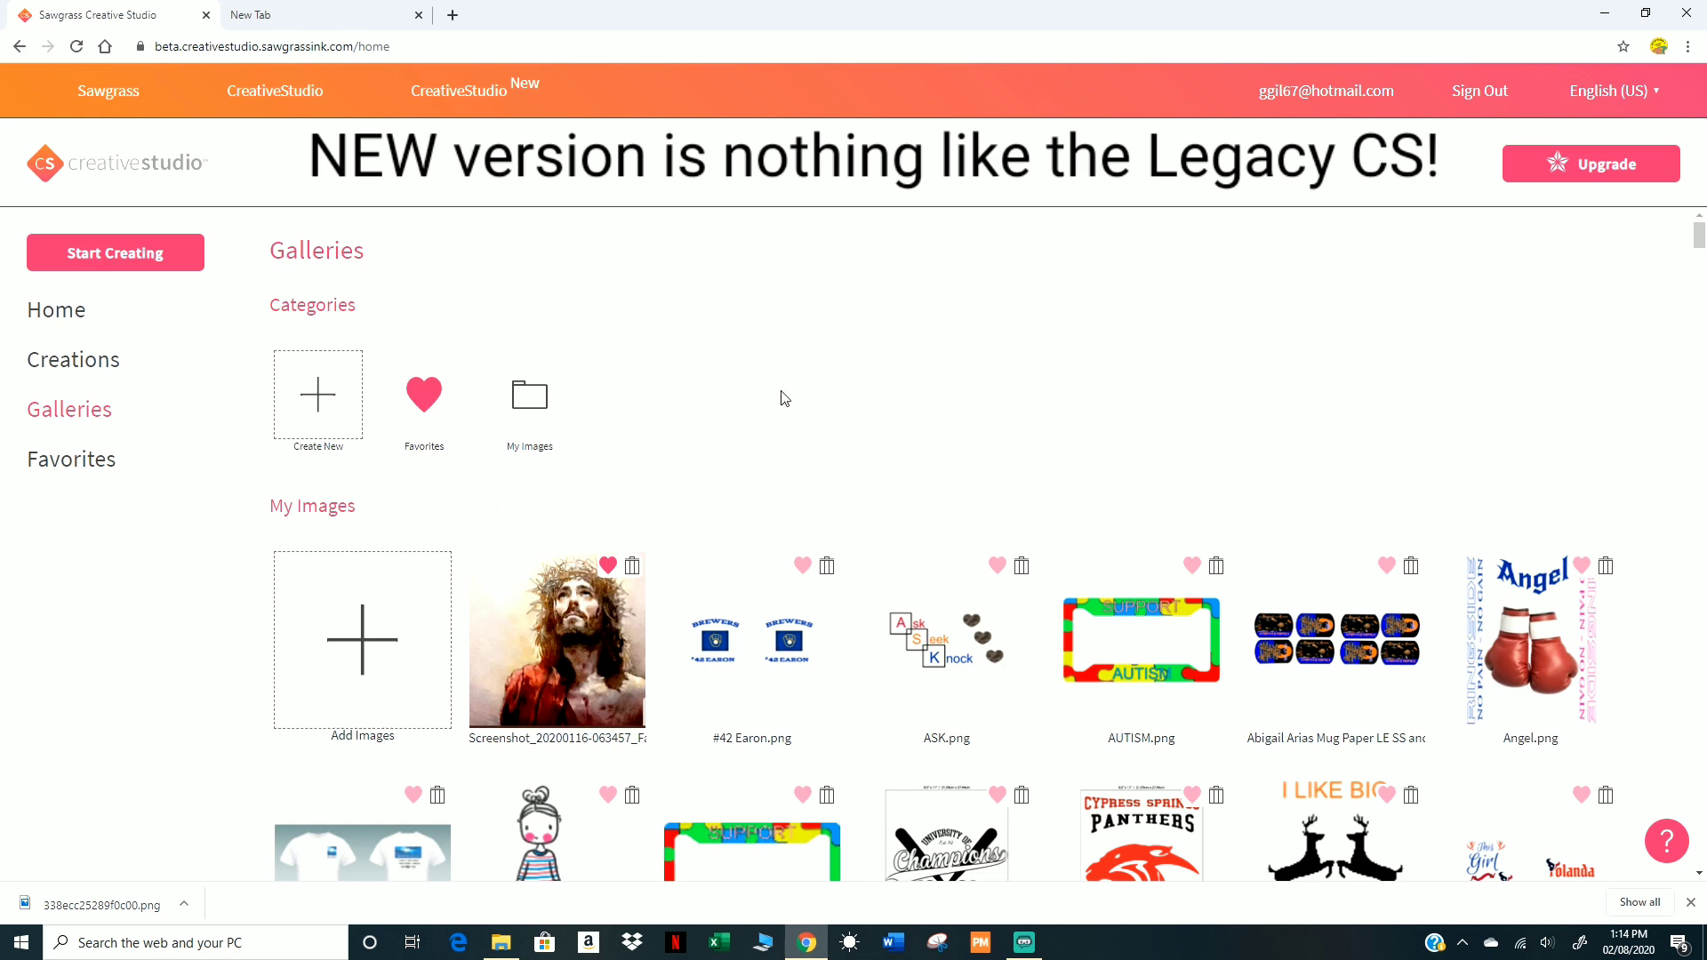
pyautogui.scroll(-6, 862, 578)
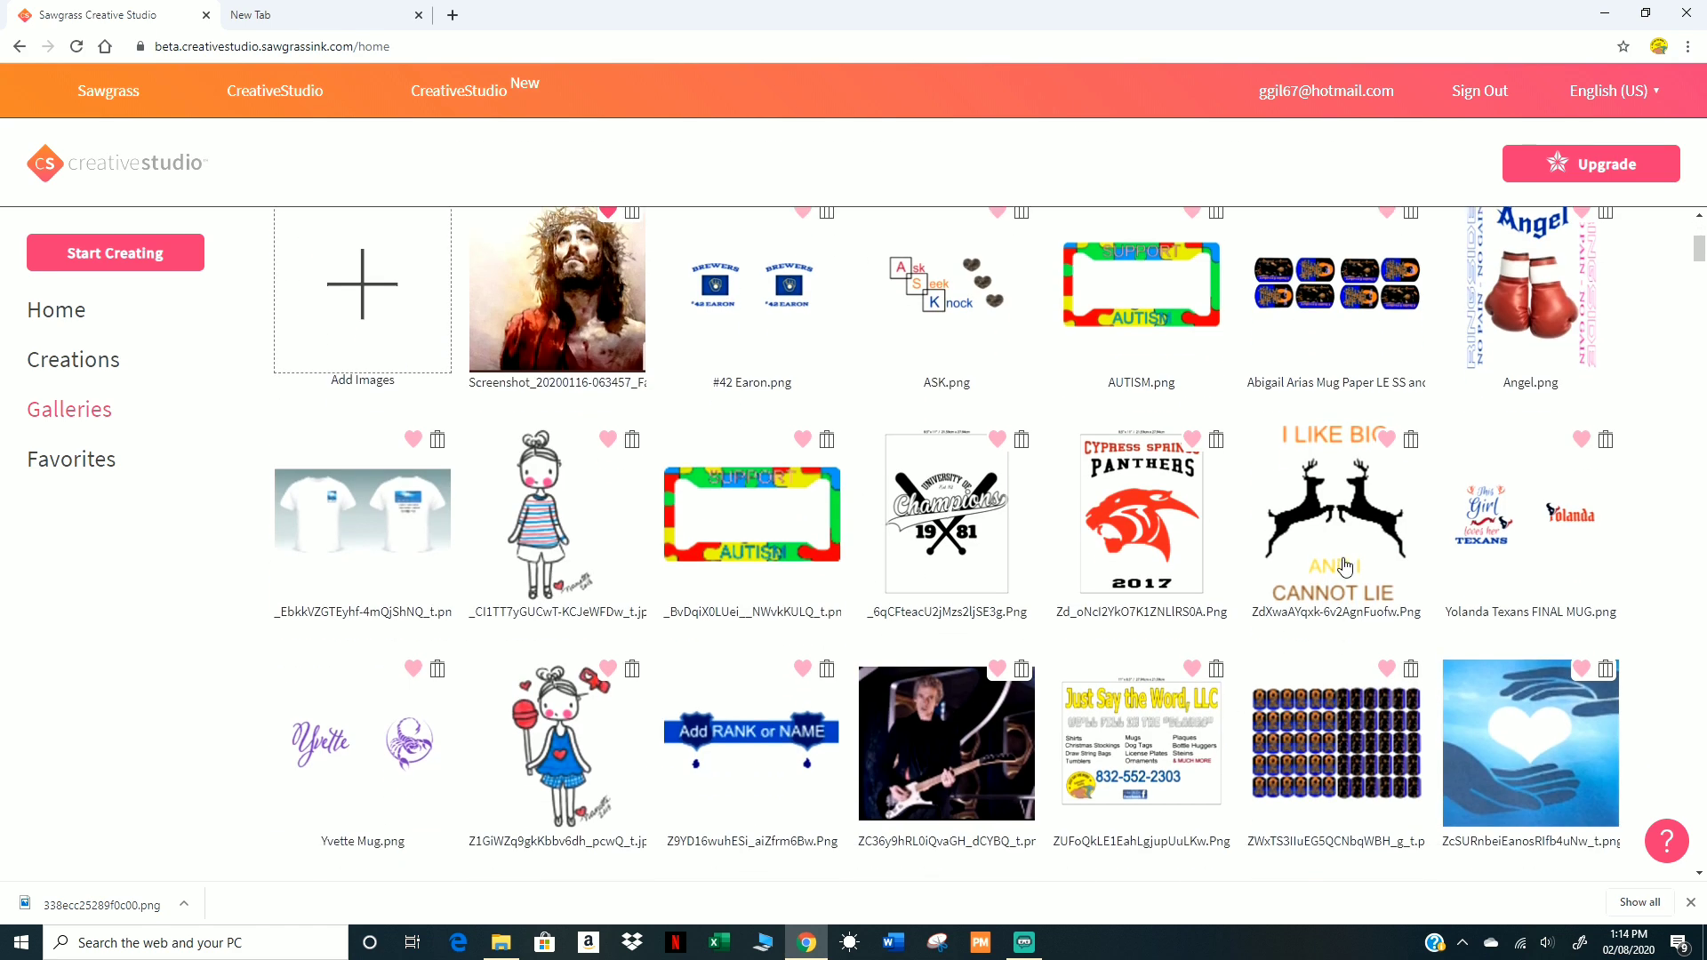
pyautogui.scroll(-10, 1105, 674)
pyautogui.scroll(-10, 1105, 674)
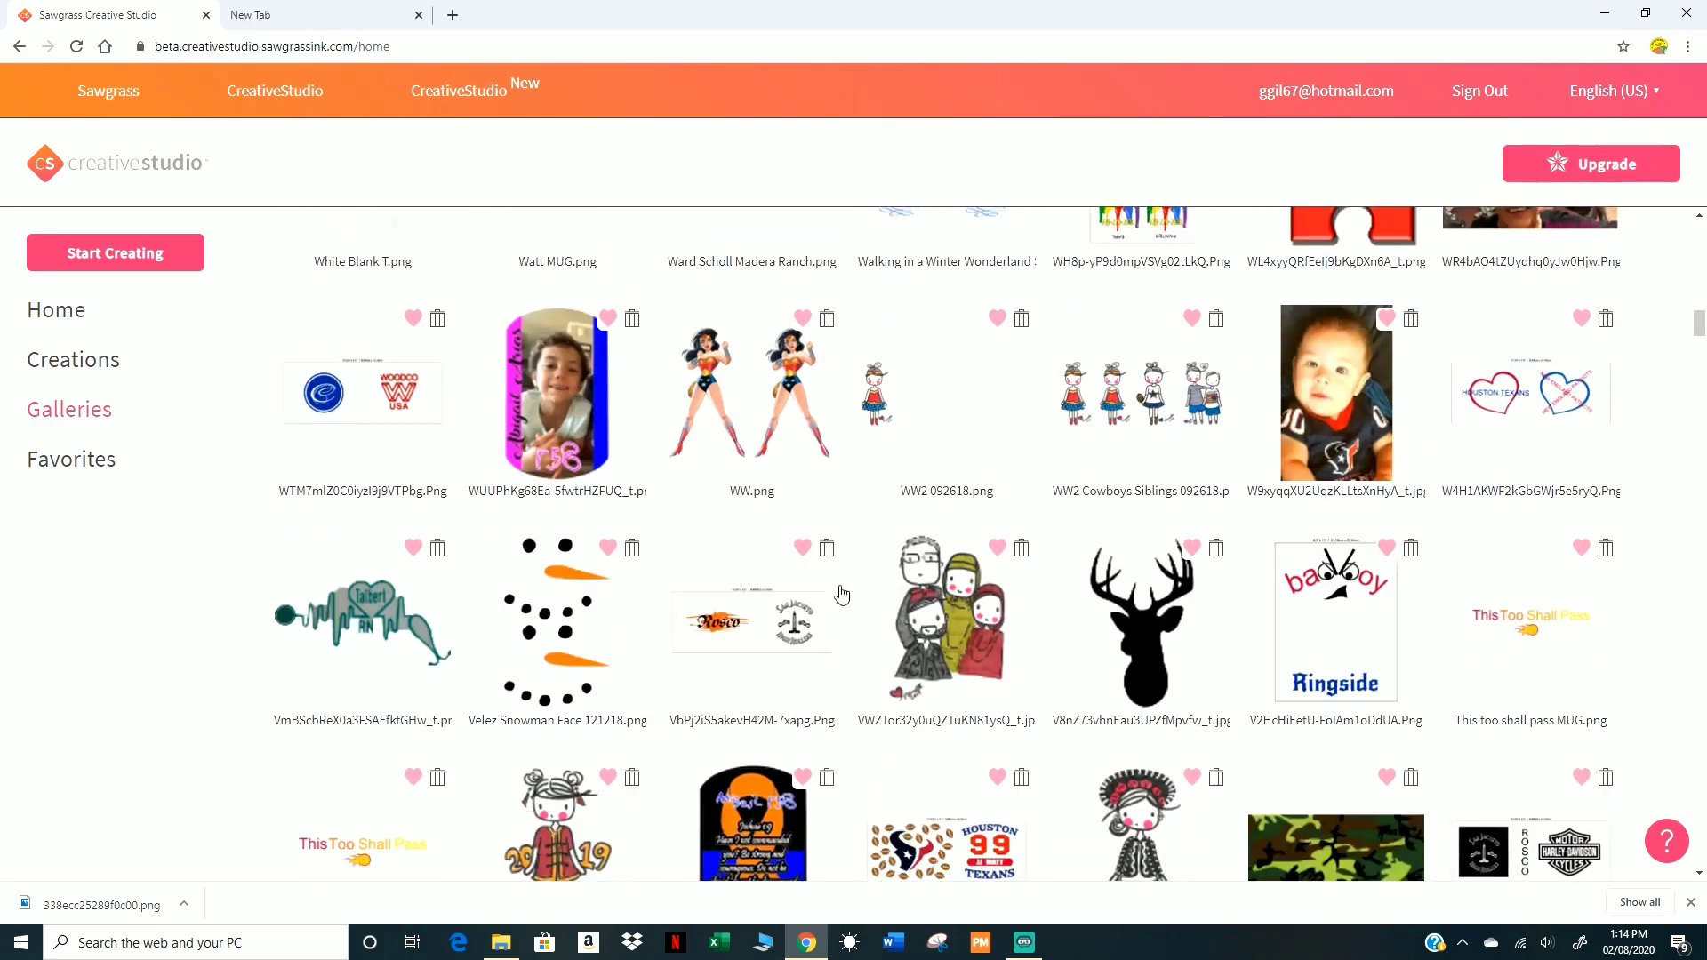
pyautogui.scroll(-15, 823, 573)
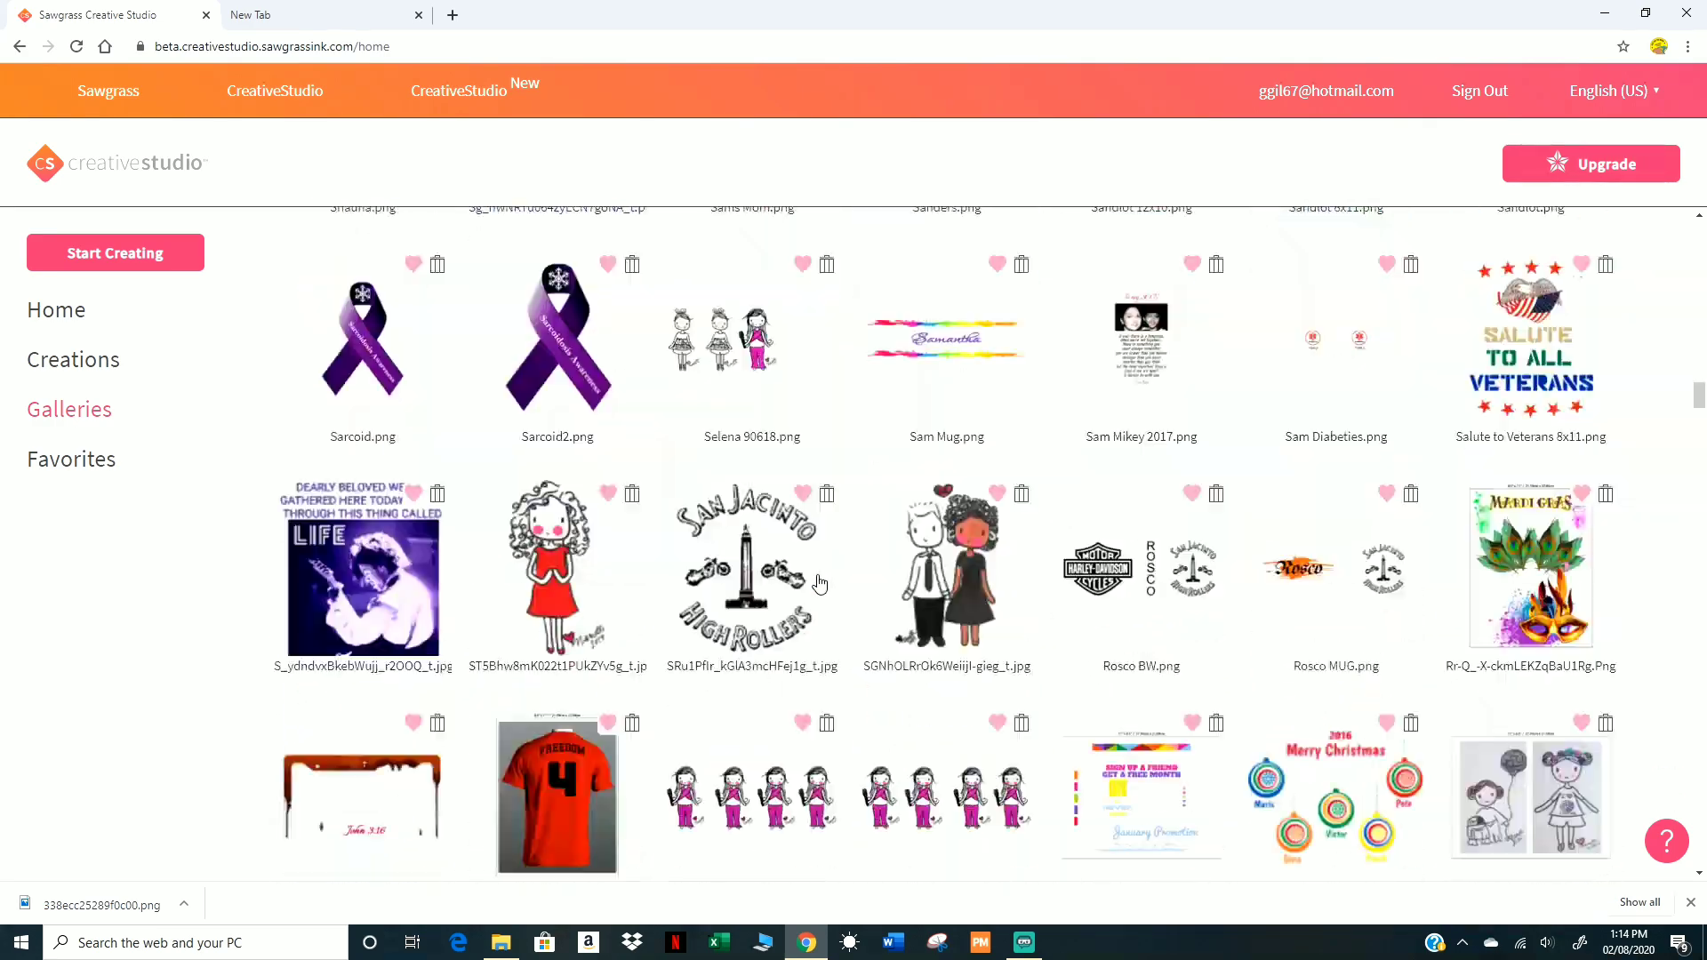
pyautogui.scroll(20, 820, 582)
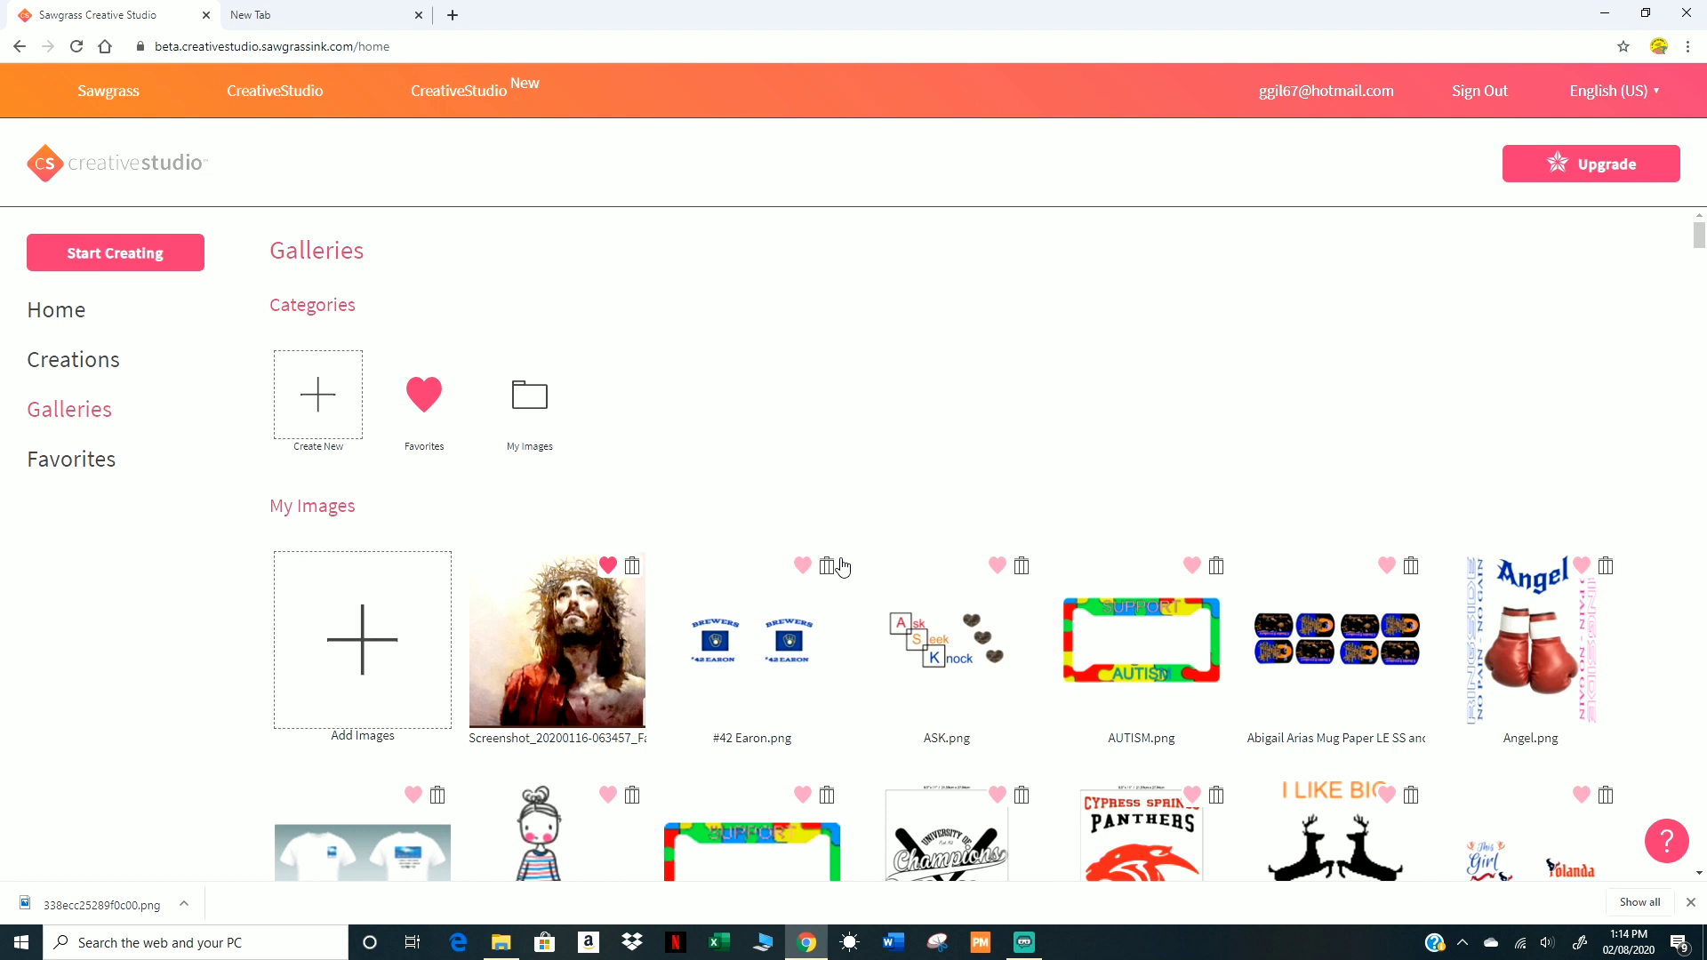
pyautogui.click(73, 365)
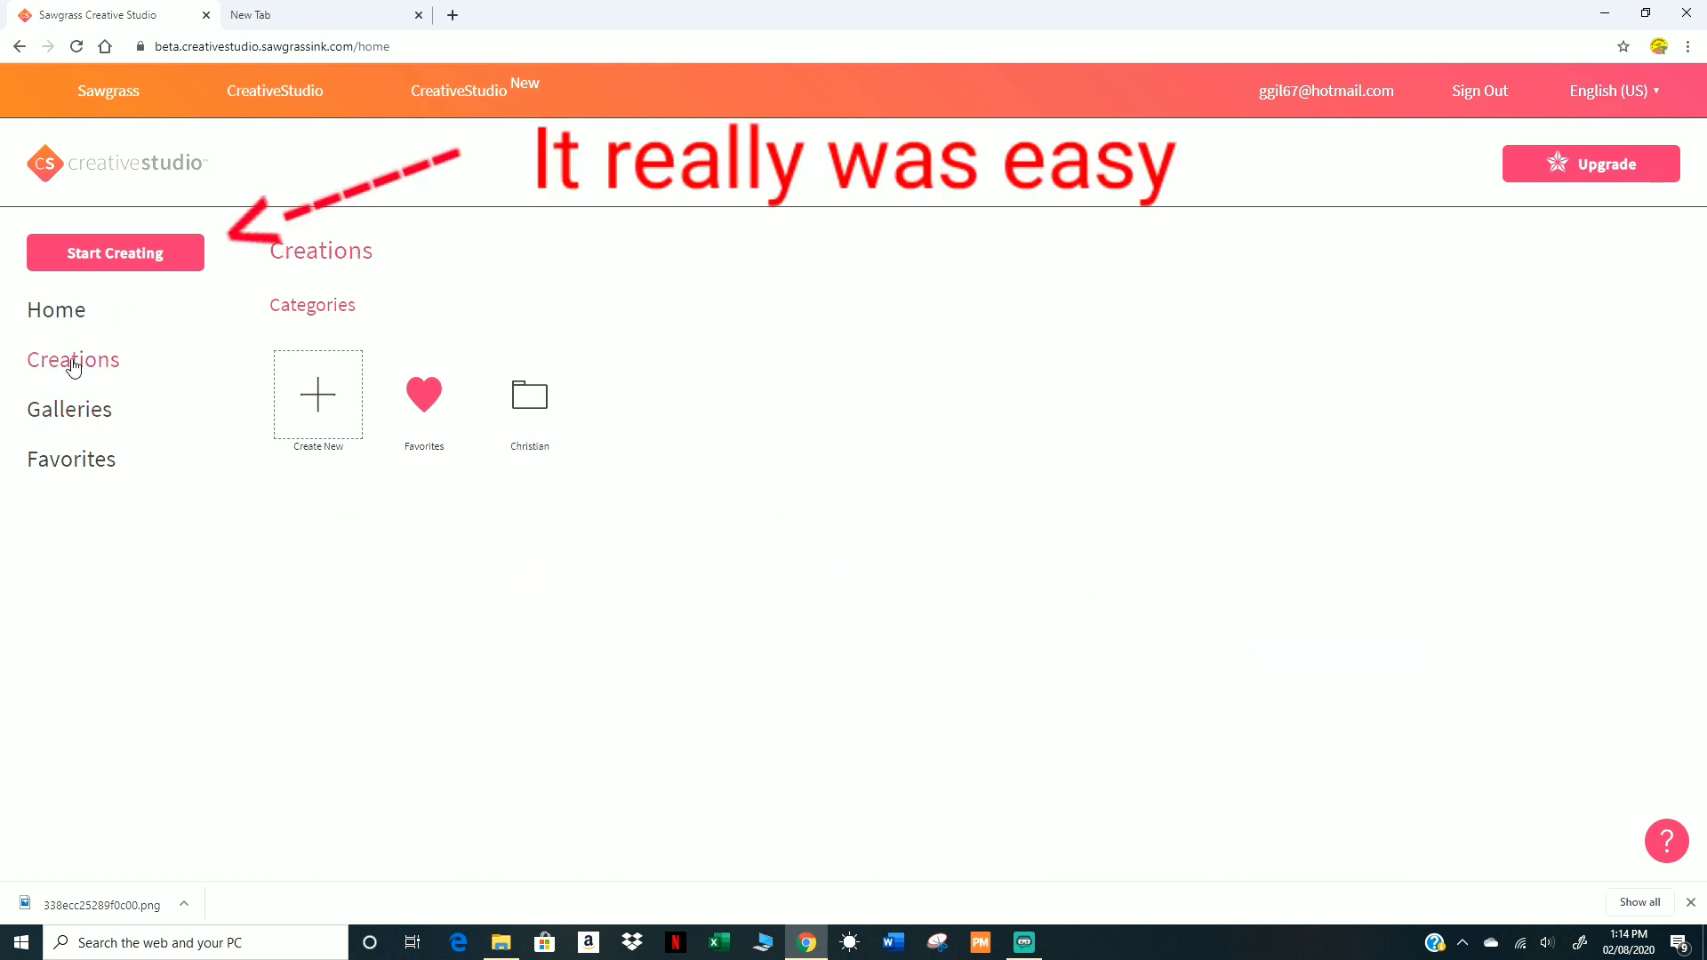
# Step: Start a new creation using the 16oz Travel Tumbler blank from the Drinkware category
pyautogui.click(131, 263)
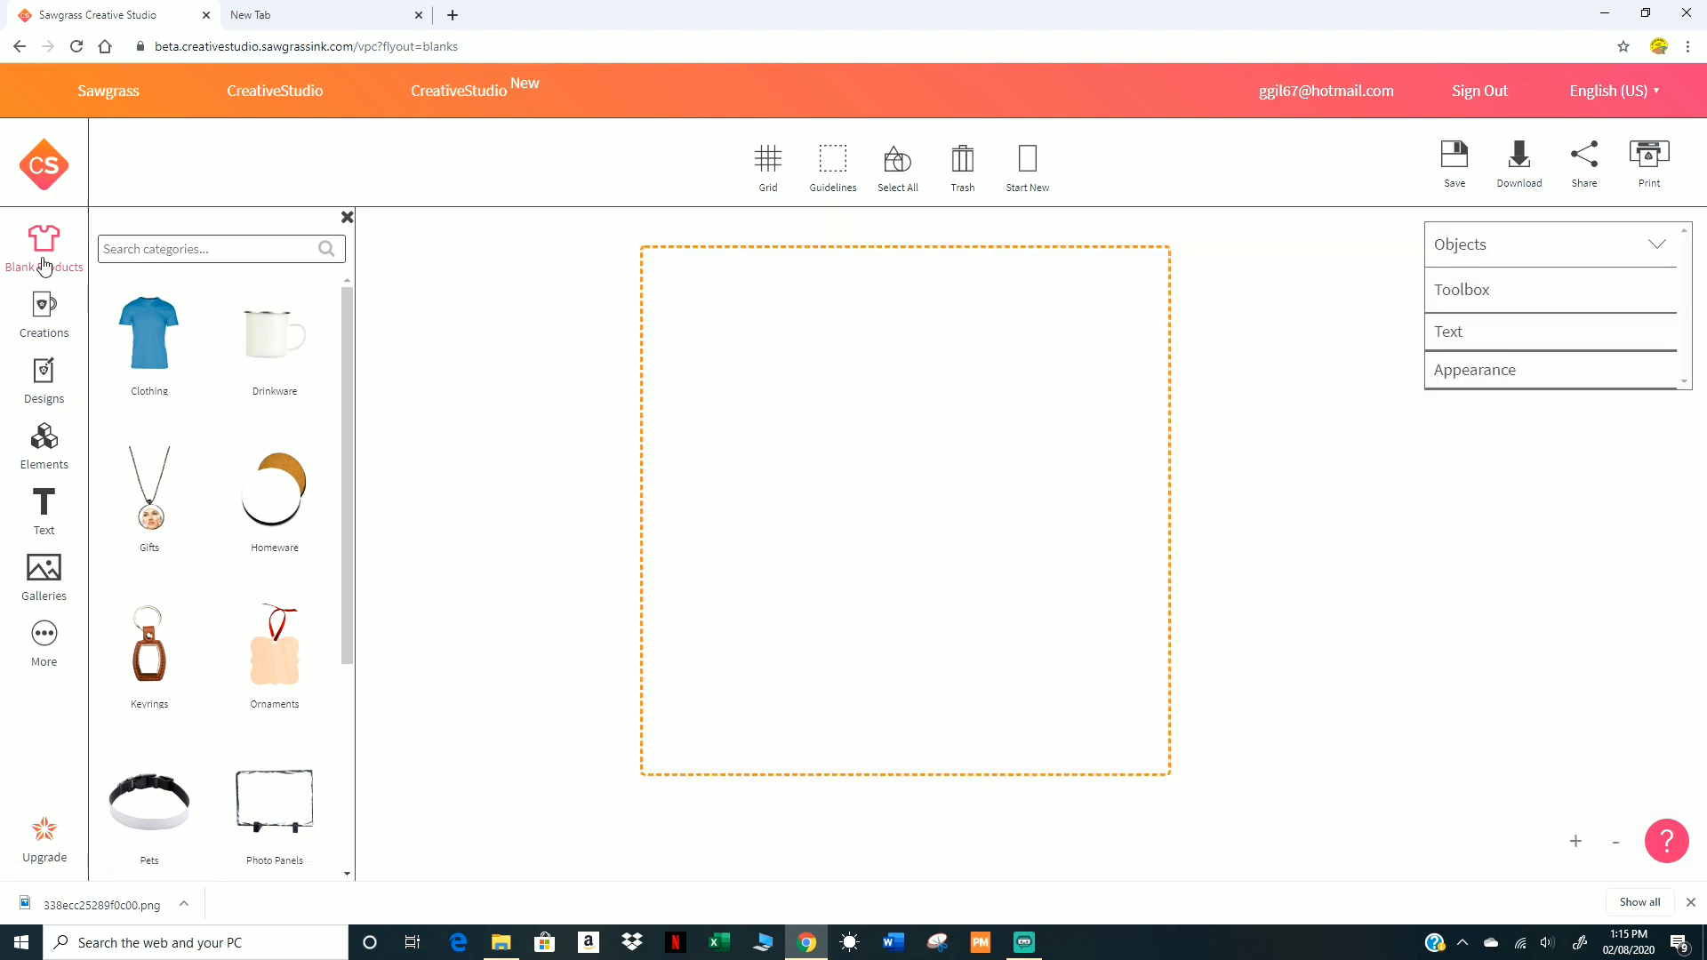
pyautogui.click(276, 354)
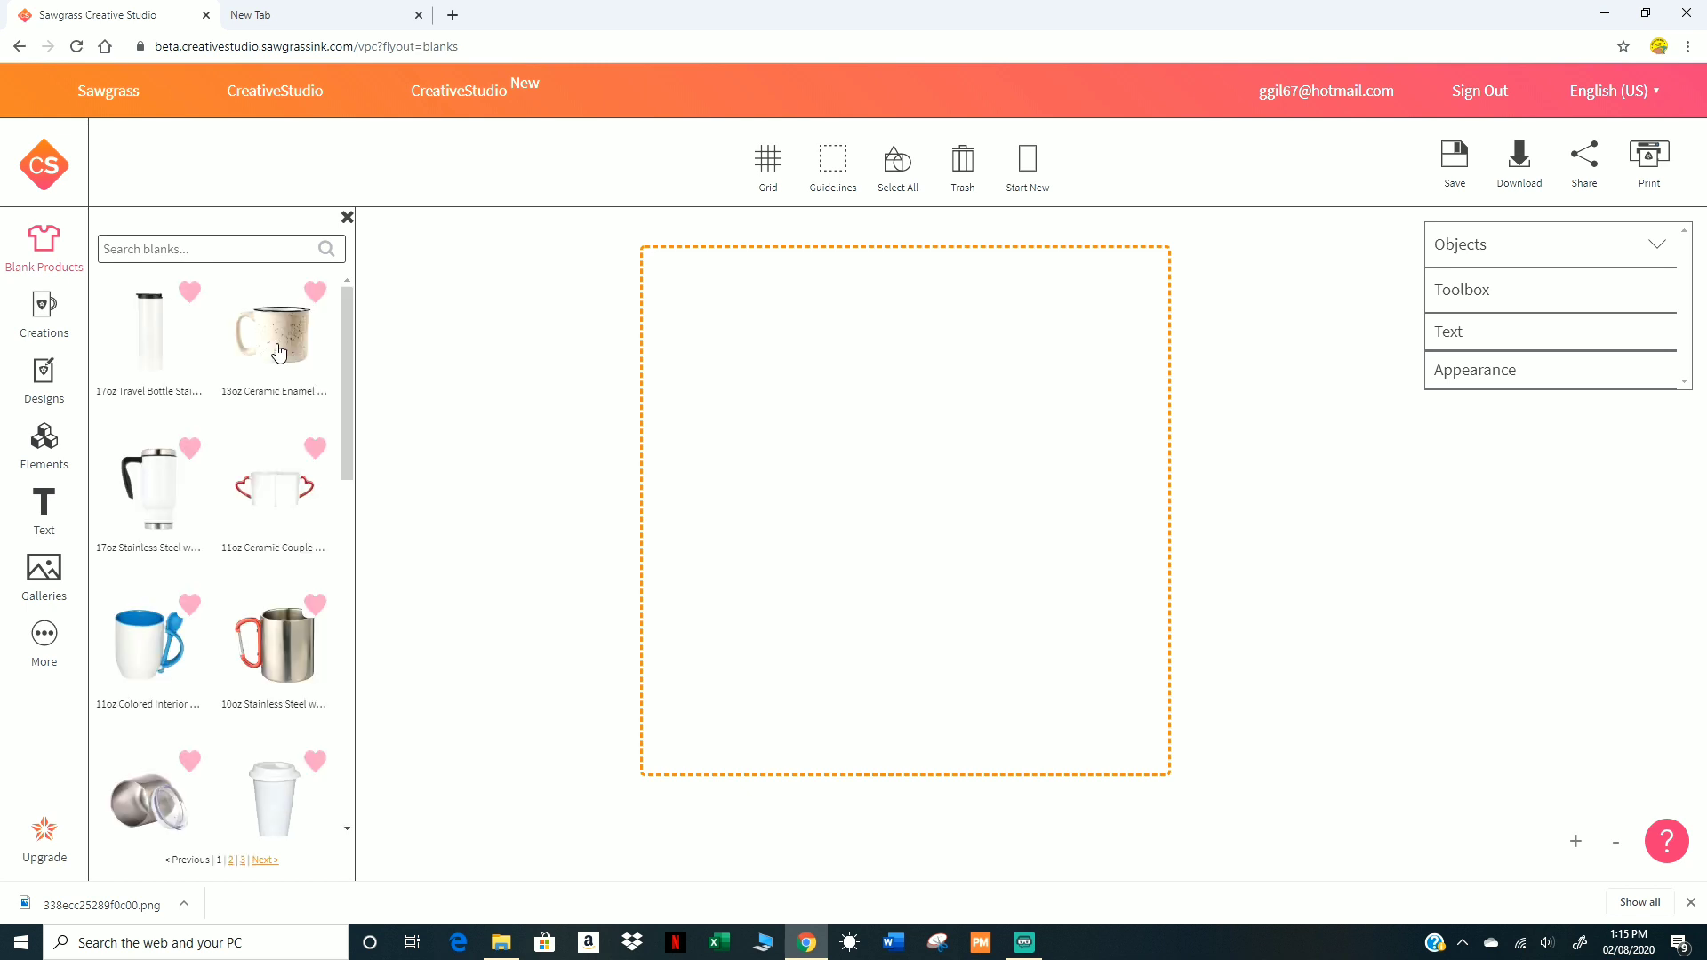
pyautogui.scroll(-5, 300, 635)
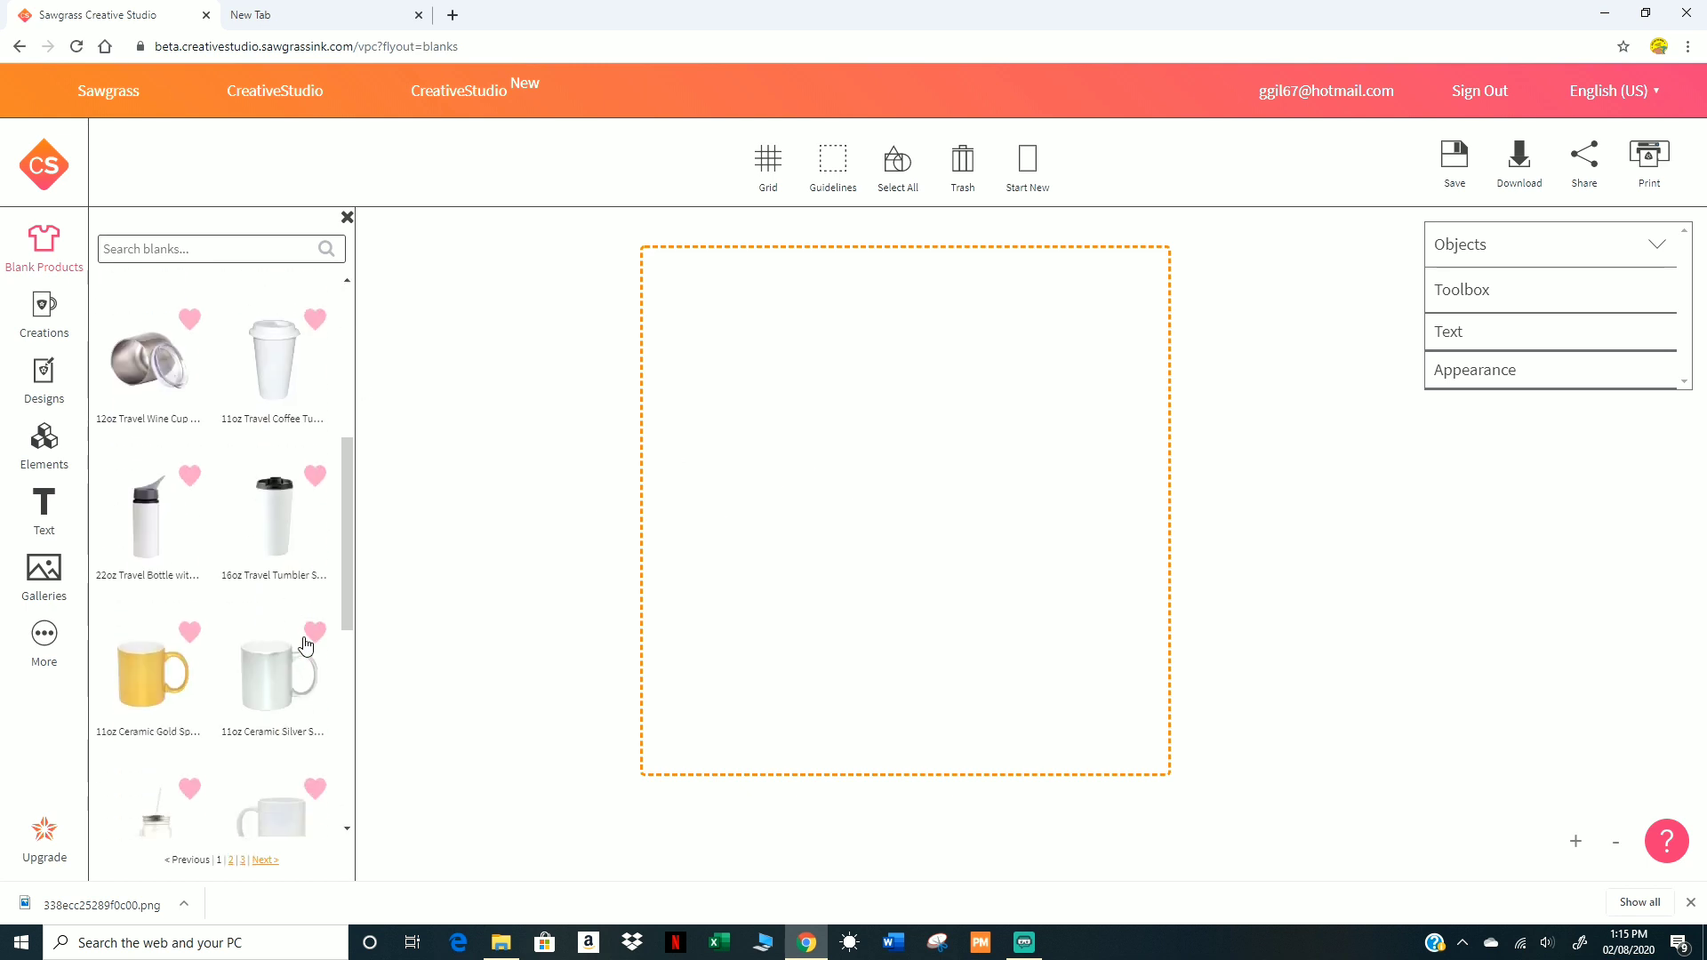
pyautogui.click(276, 532)
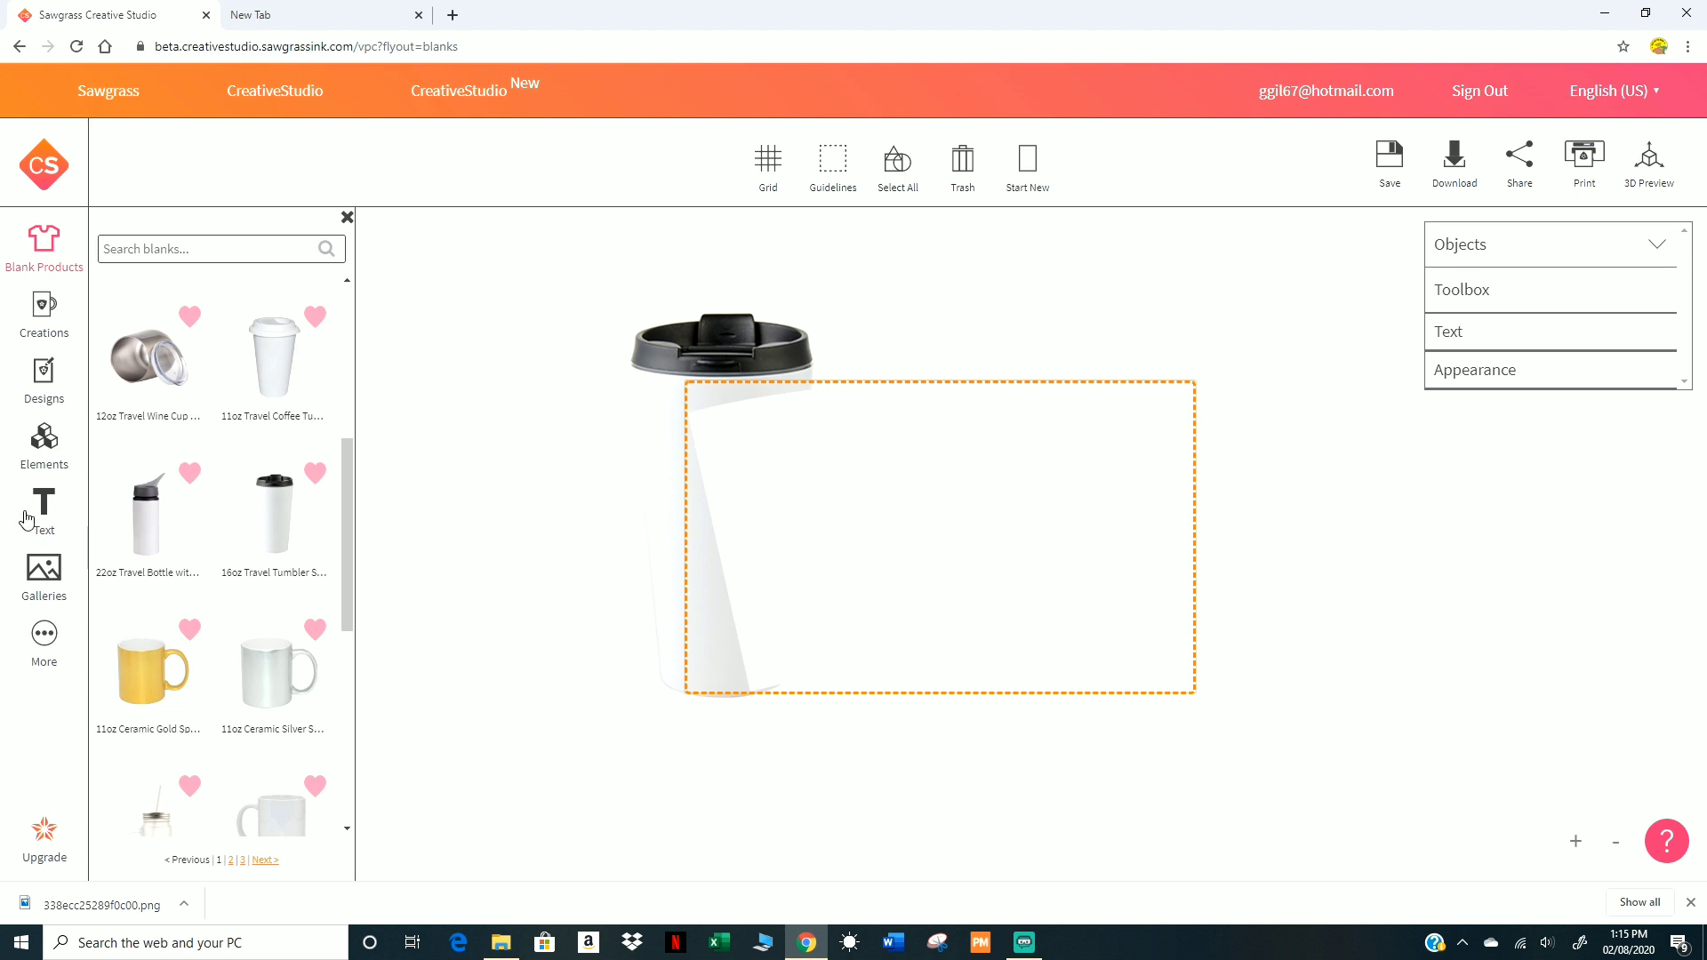
# Step: Add a text object to the tumbler canvas in the Yellowtail font, found on page 15 of the fonts
pyautogui.click(44, 514)
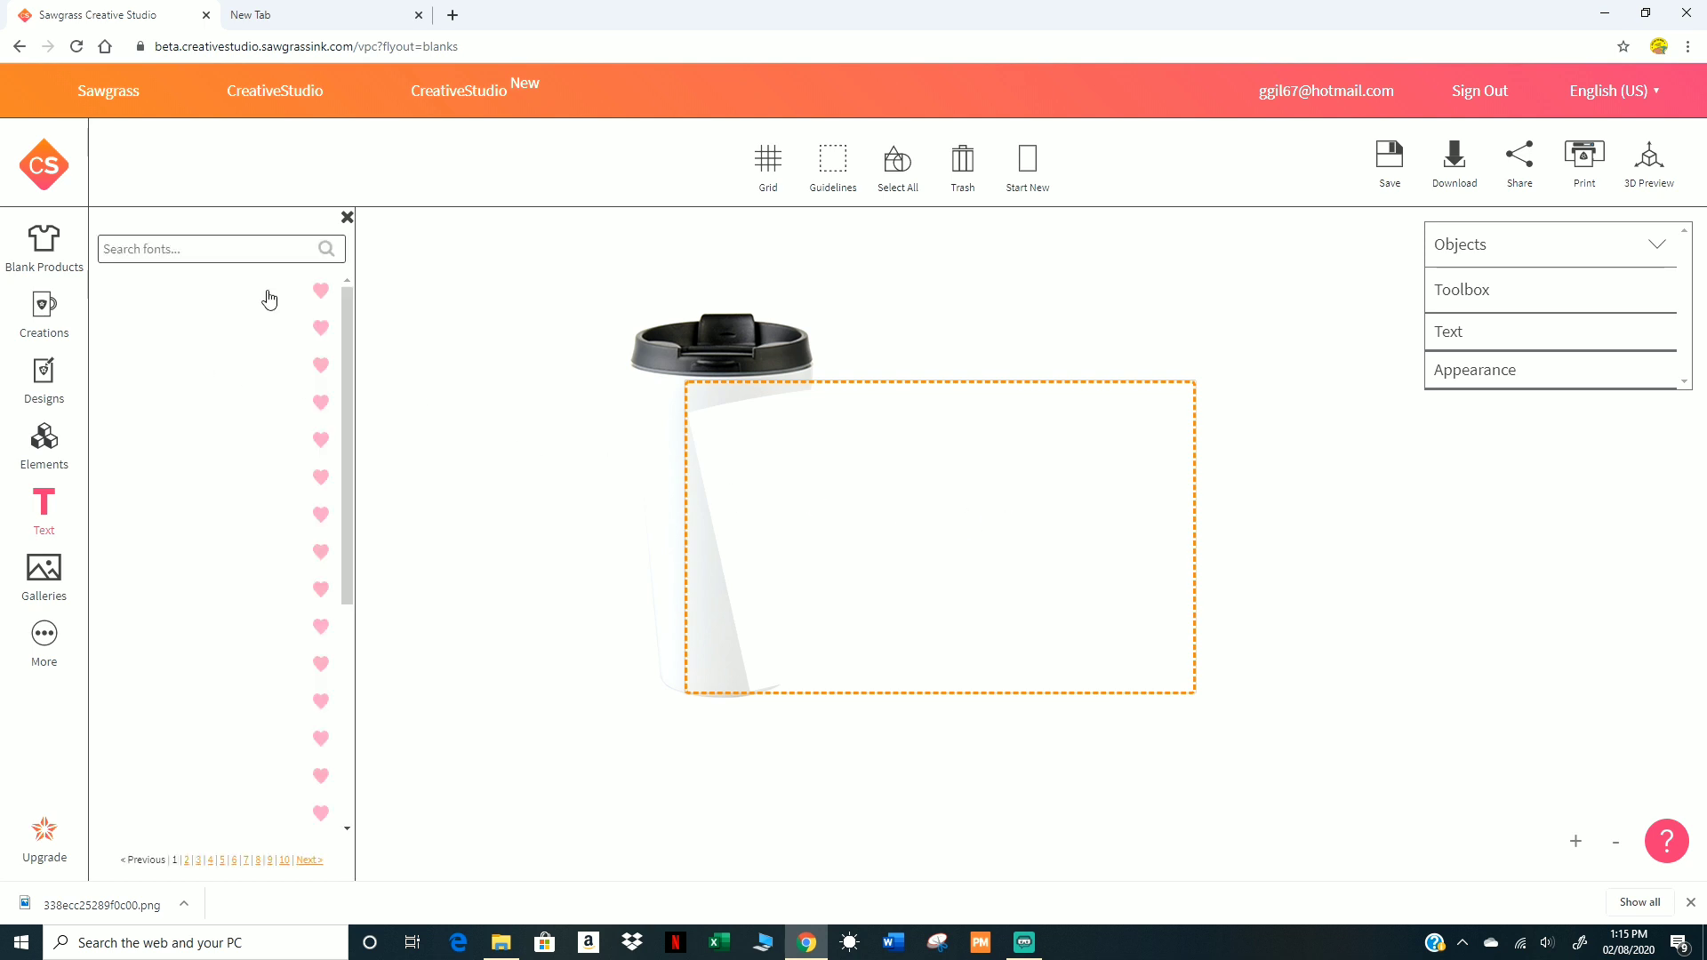
pyautogui.scroll(-5, 173, 391)
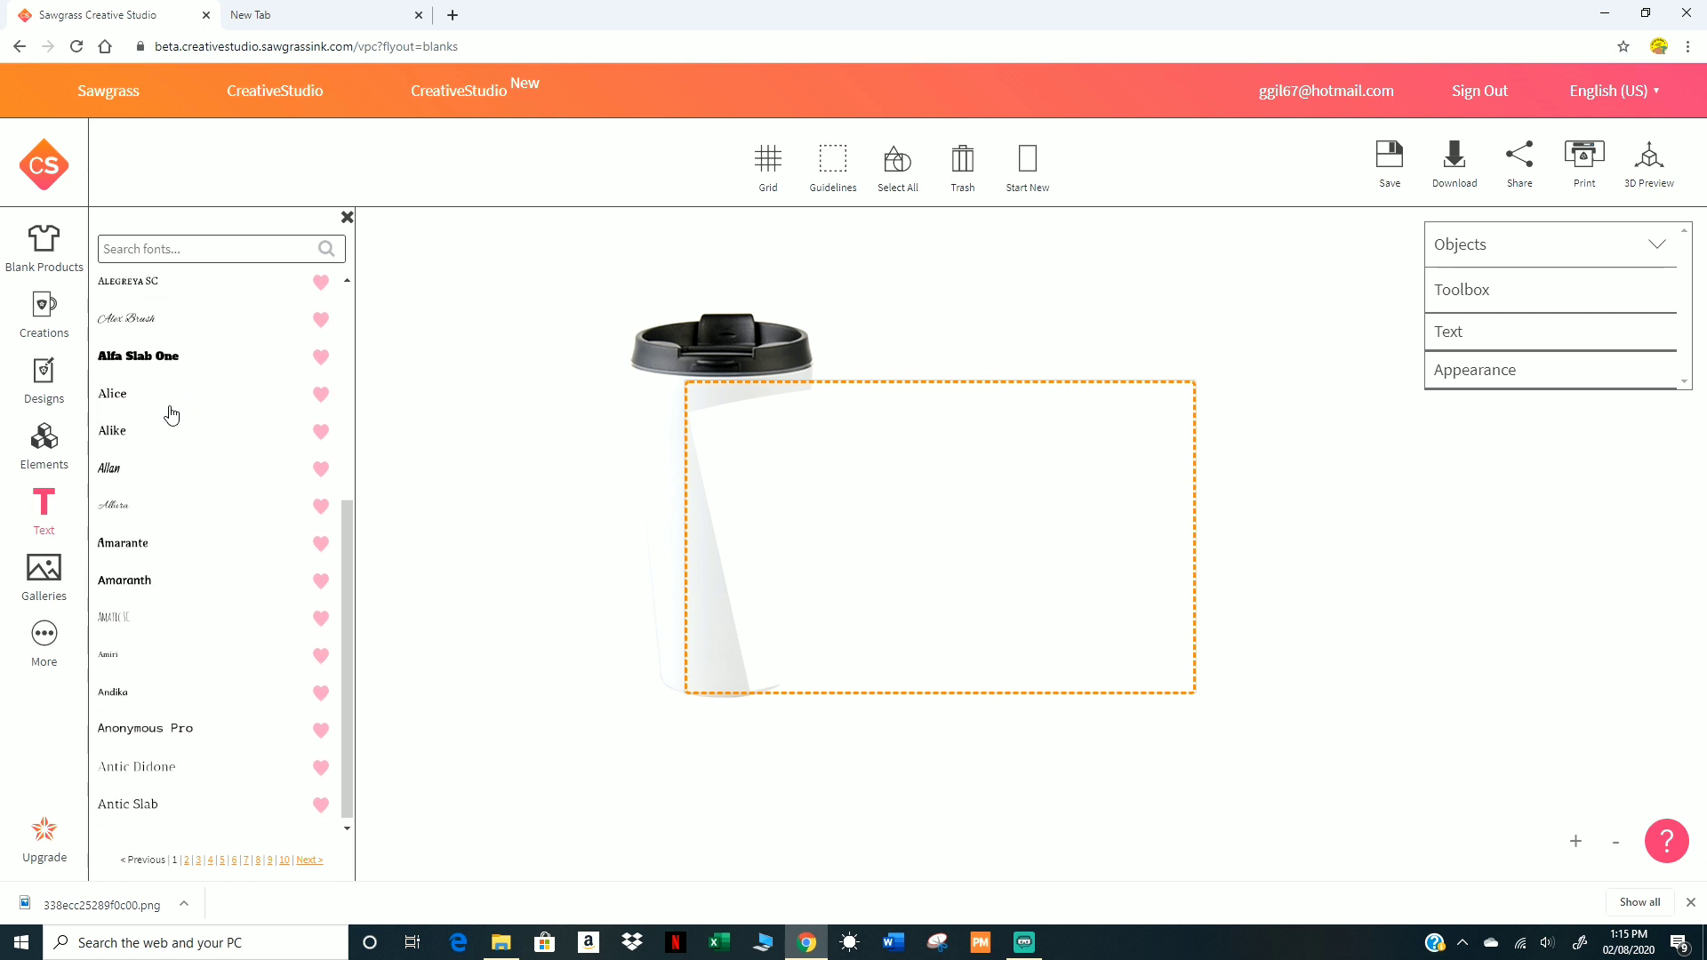
pyautogui.click(310, 860)
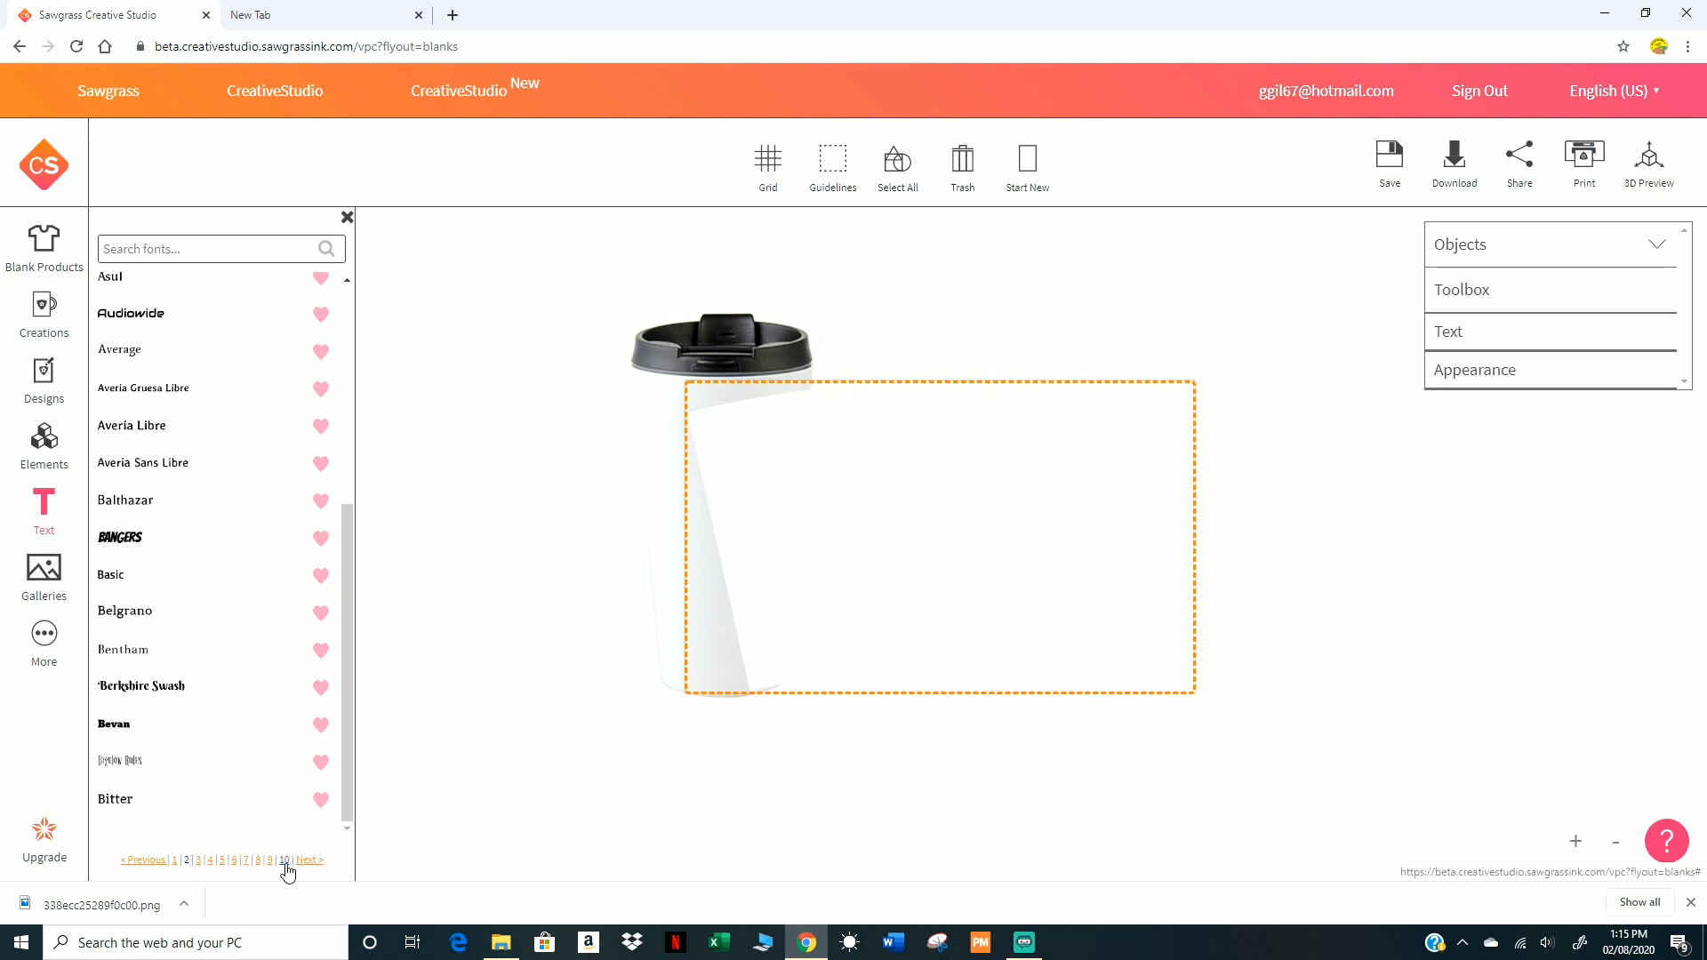
pyautogui.click(284, 861)
pyautogui.click(298, 860)
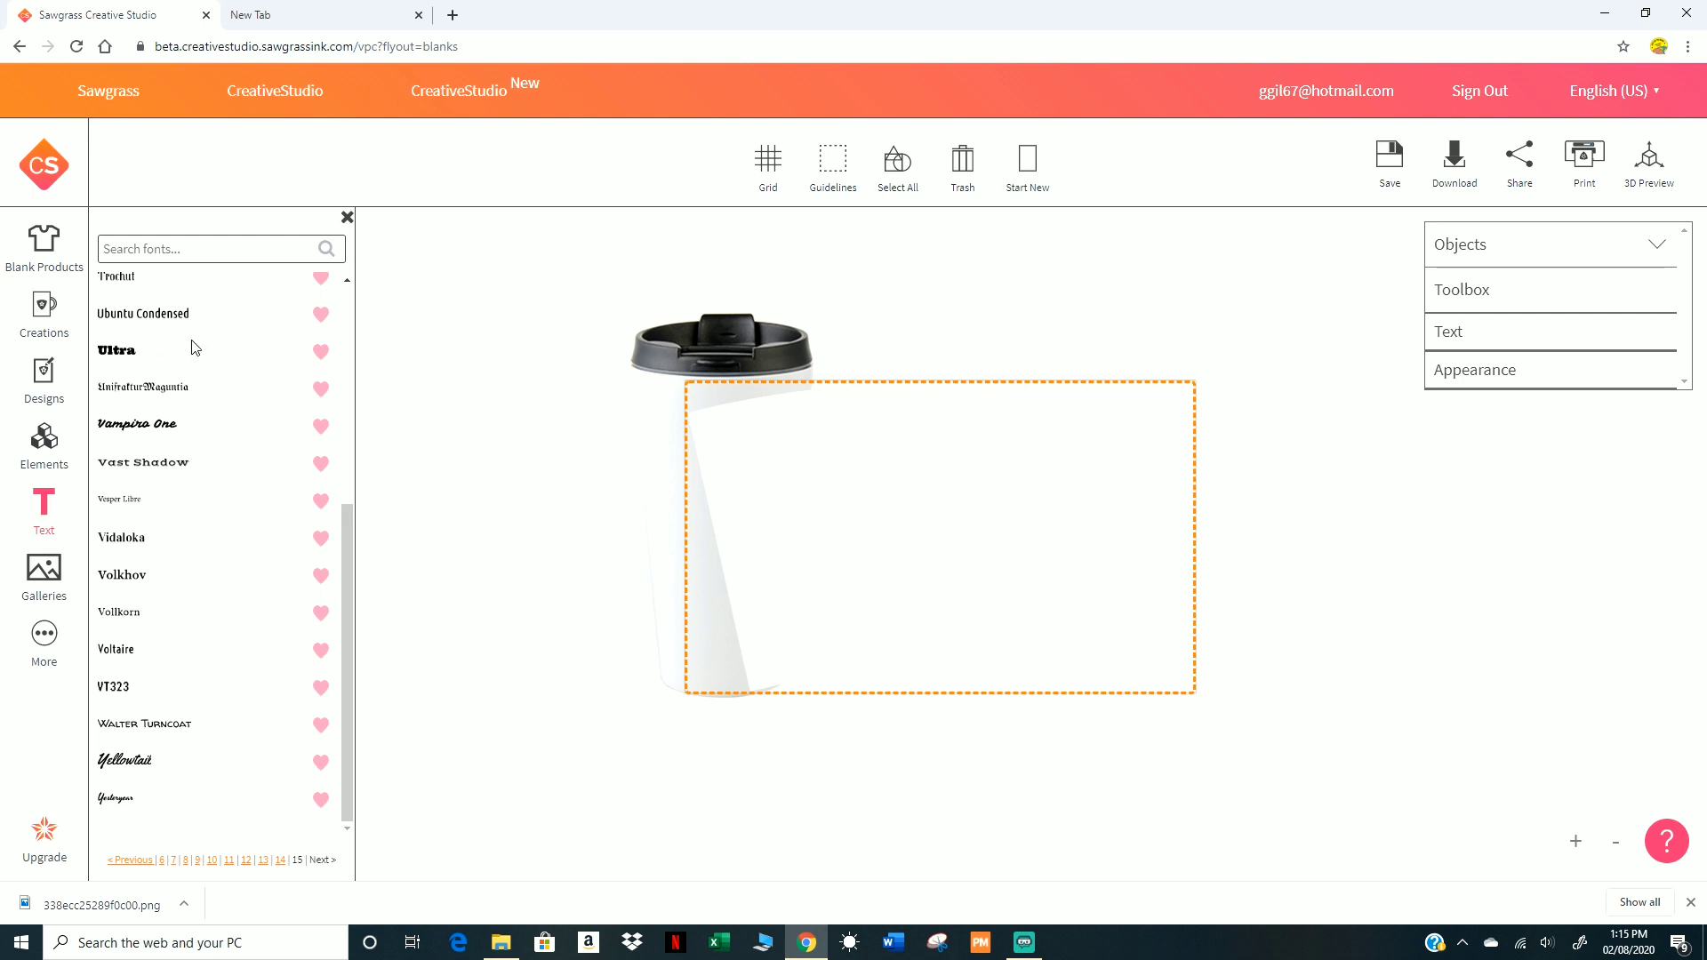
pyautogui.click(145, 773)
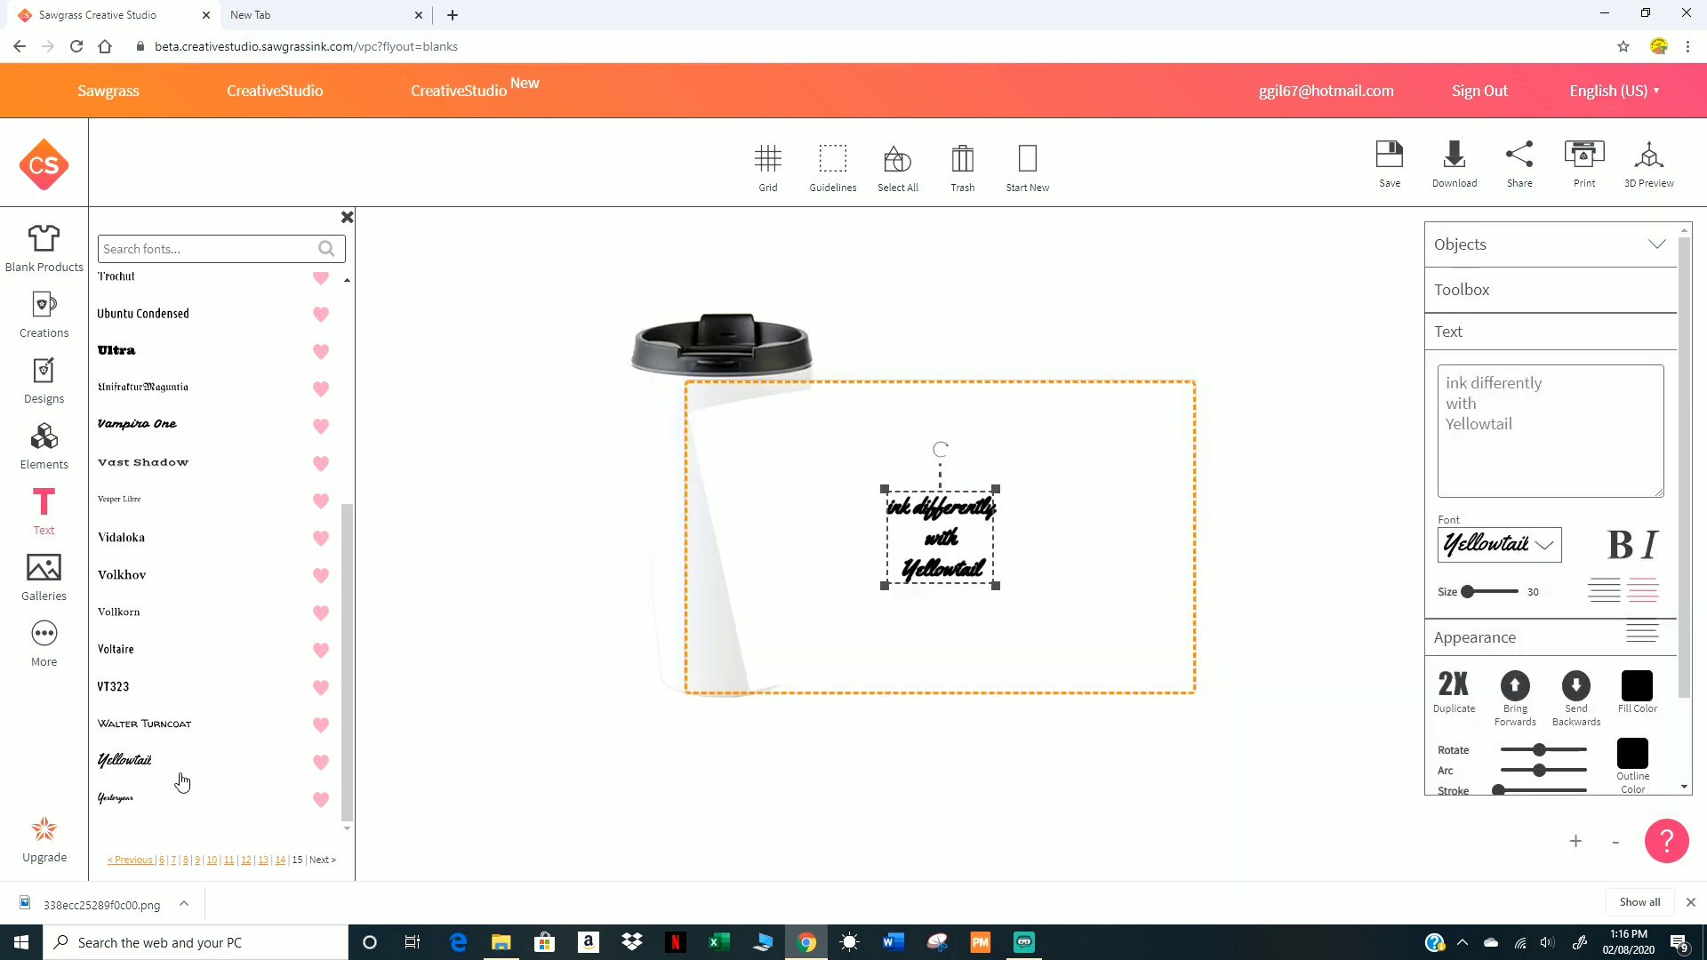
# Step: Replace the placeholder text with a first name and enlarge it to size 119
pyautogui.click(1456, 380)
pyautogui.hotkey('ctrl', 'a')
pyautogui.press('BackSpace')
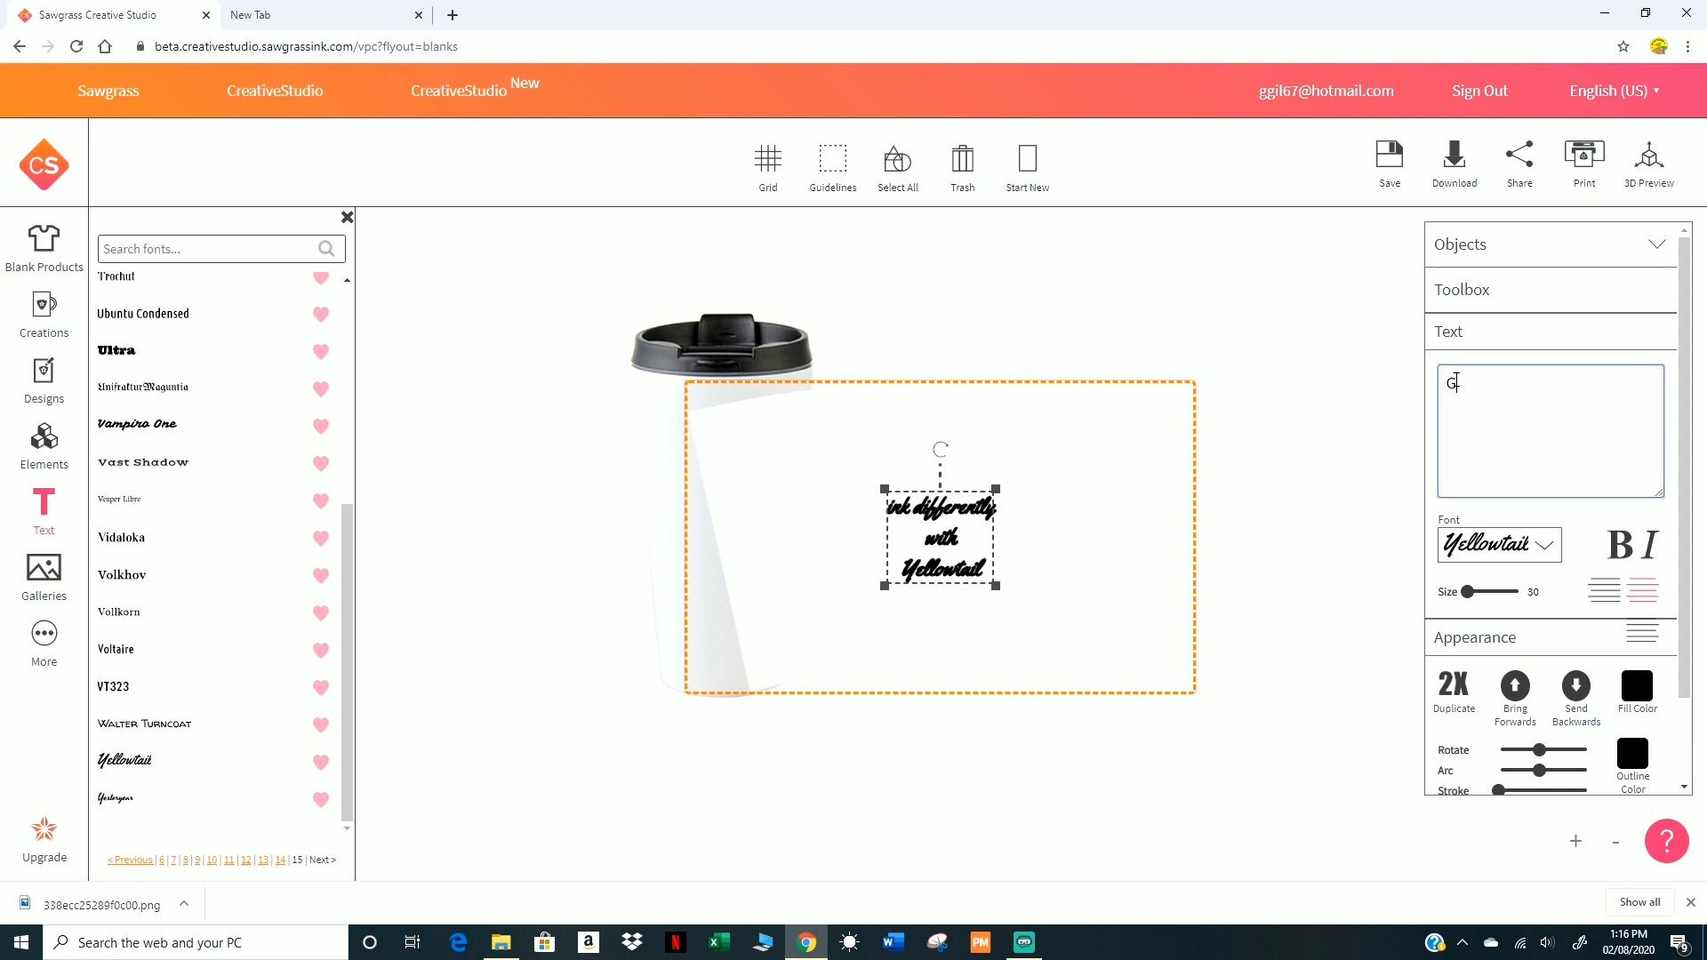
pyautogui.write('Gina')
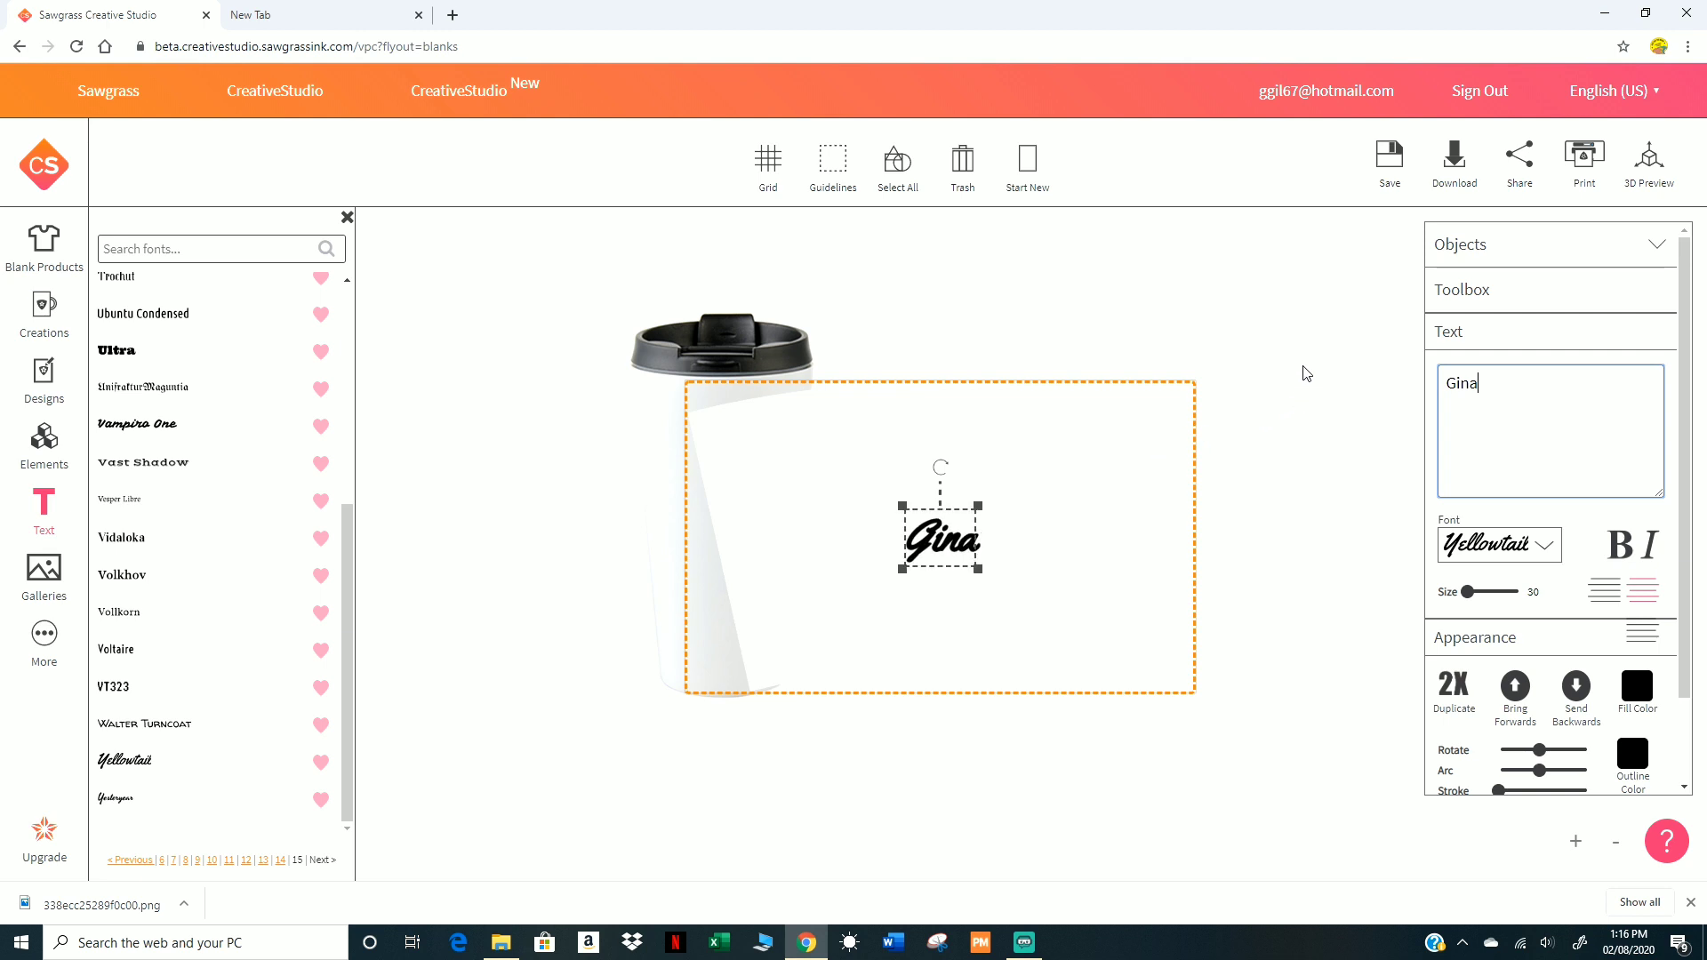
pyautogui.moveTo(1465, 593); pyautogui.dragTo(1507, 584)
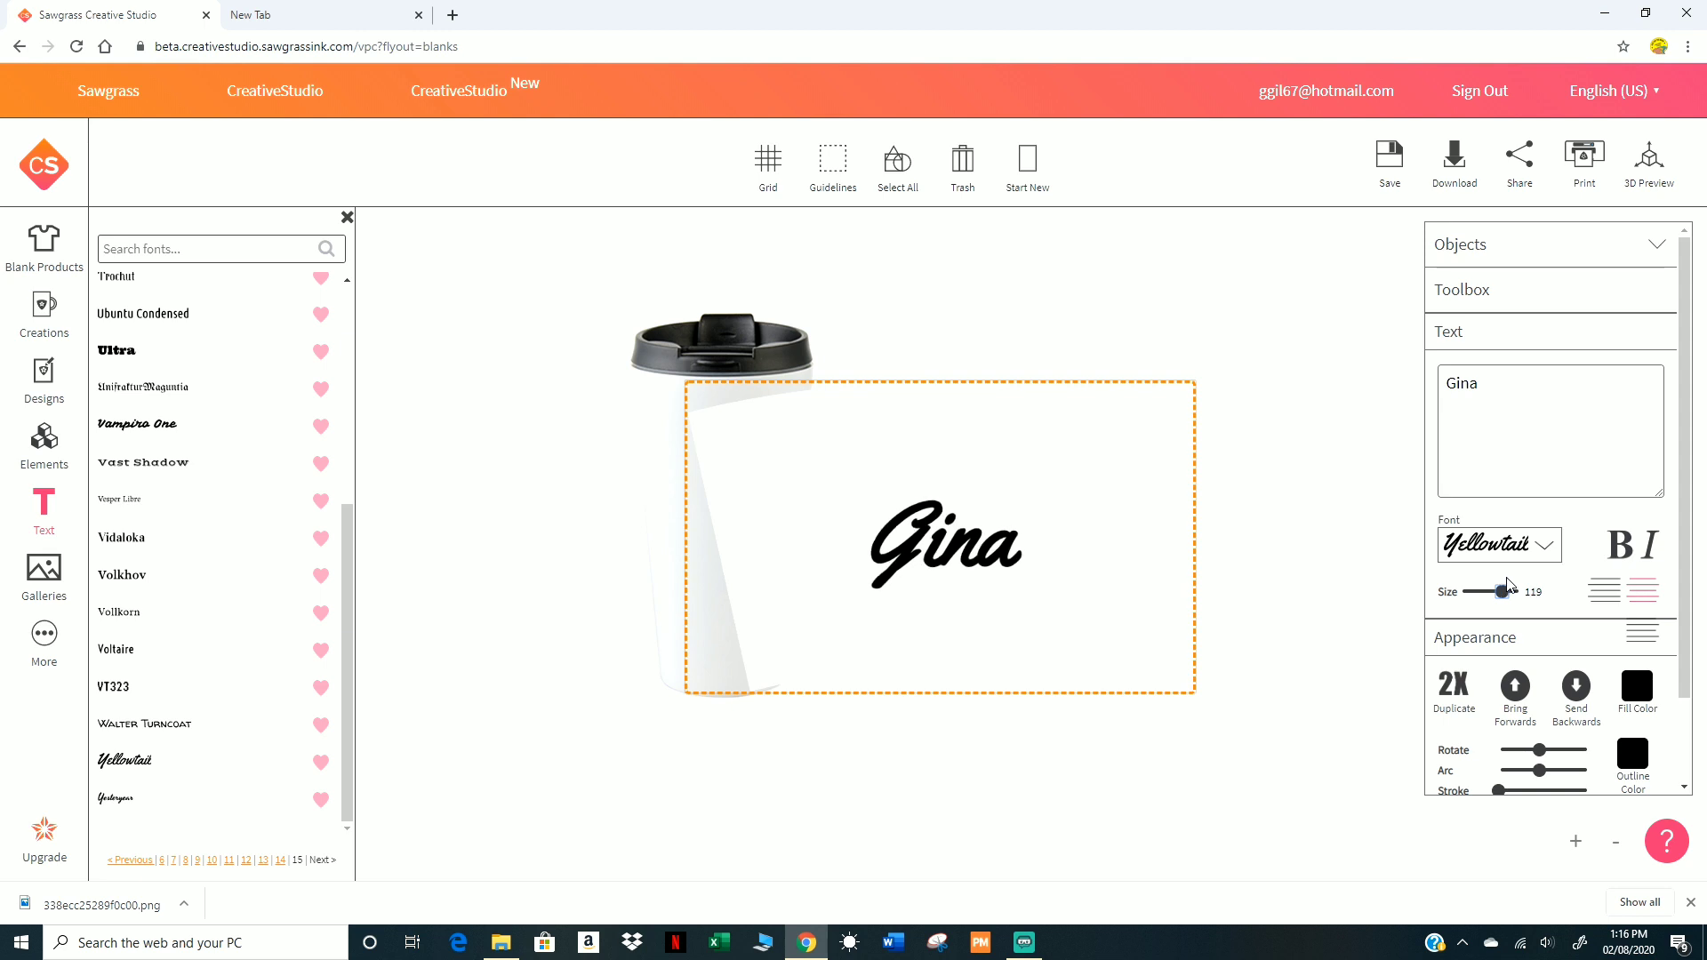
# Step: Set the name's fill color to red (#ee1010)
pyautogui.click(1641, 691)
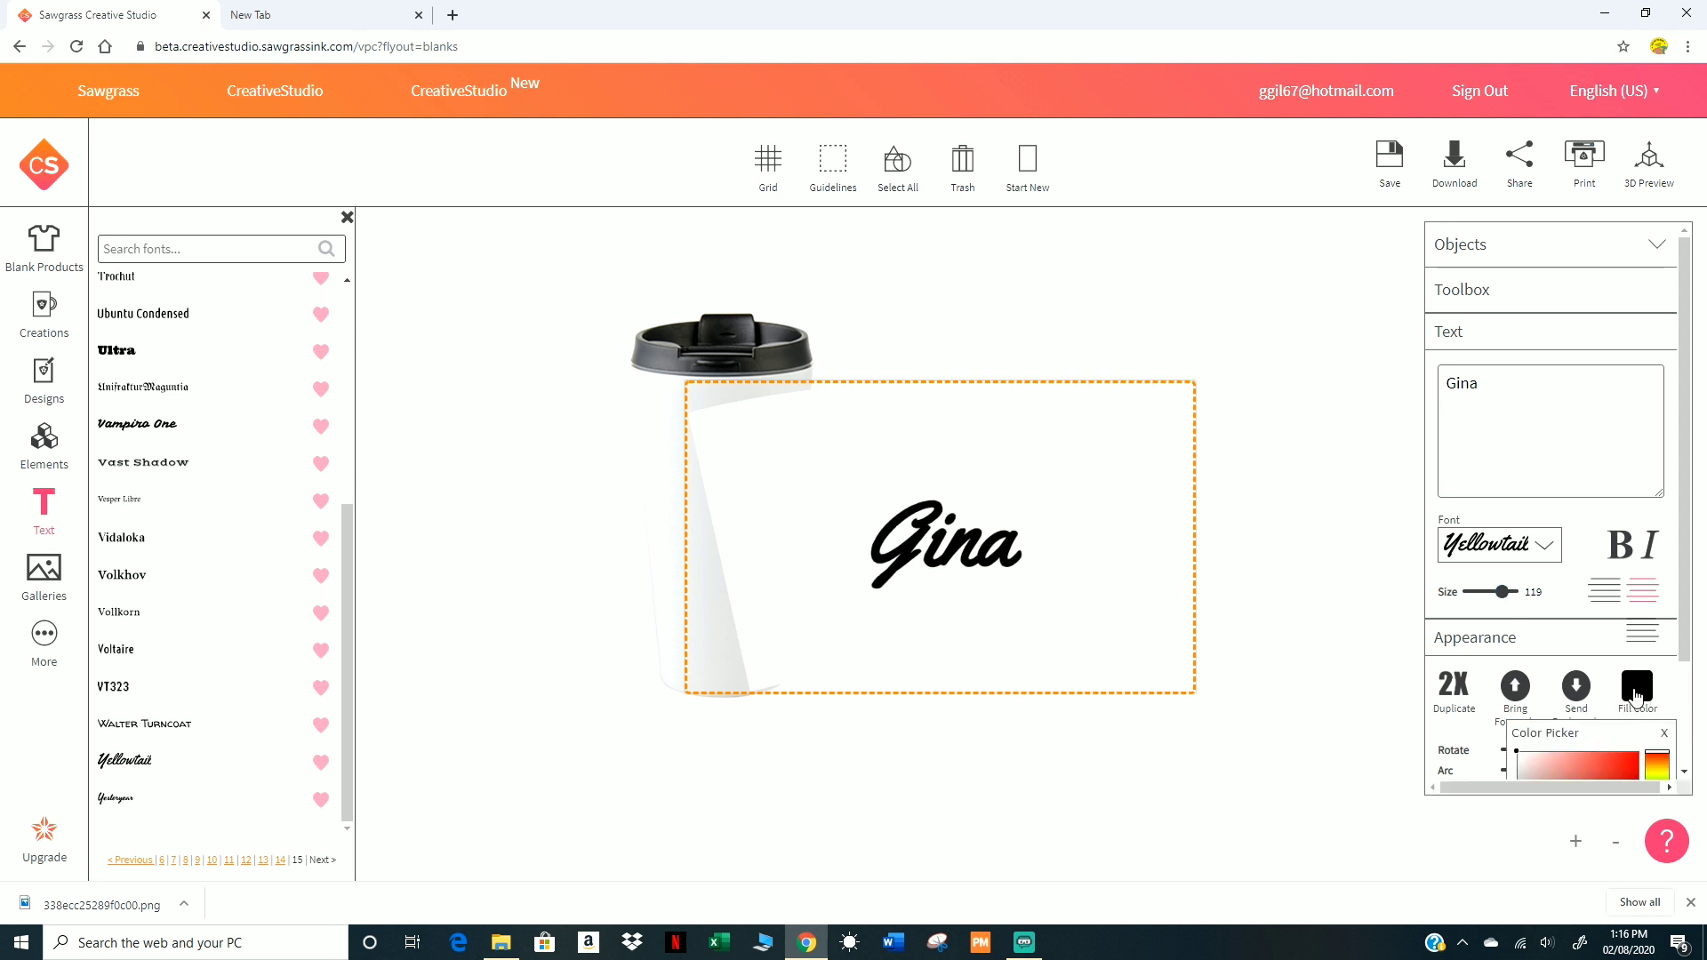
pyautogui.scroll(-3, 1641, 691)
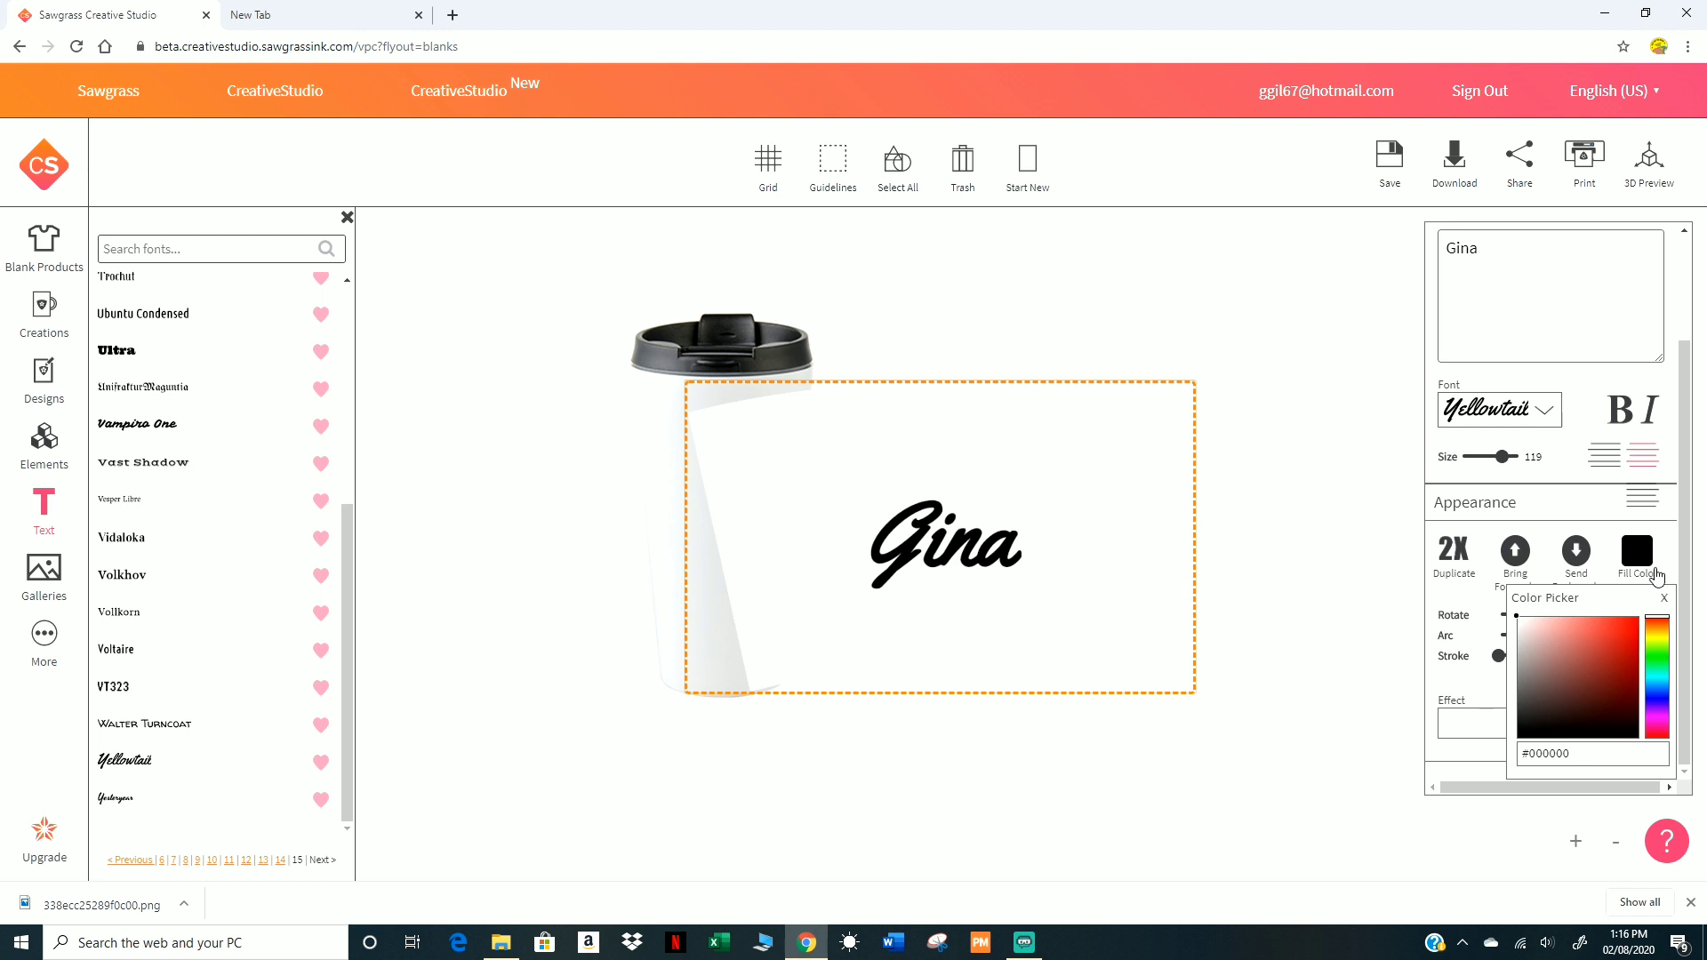
pyautogui.click(1630, 626)
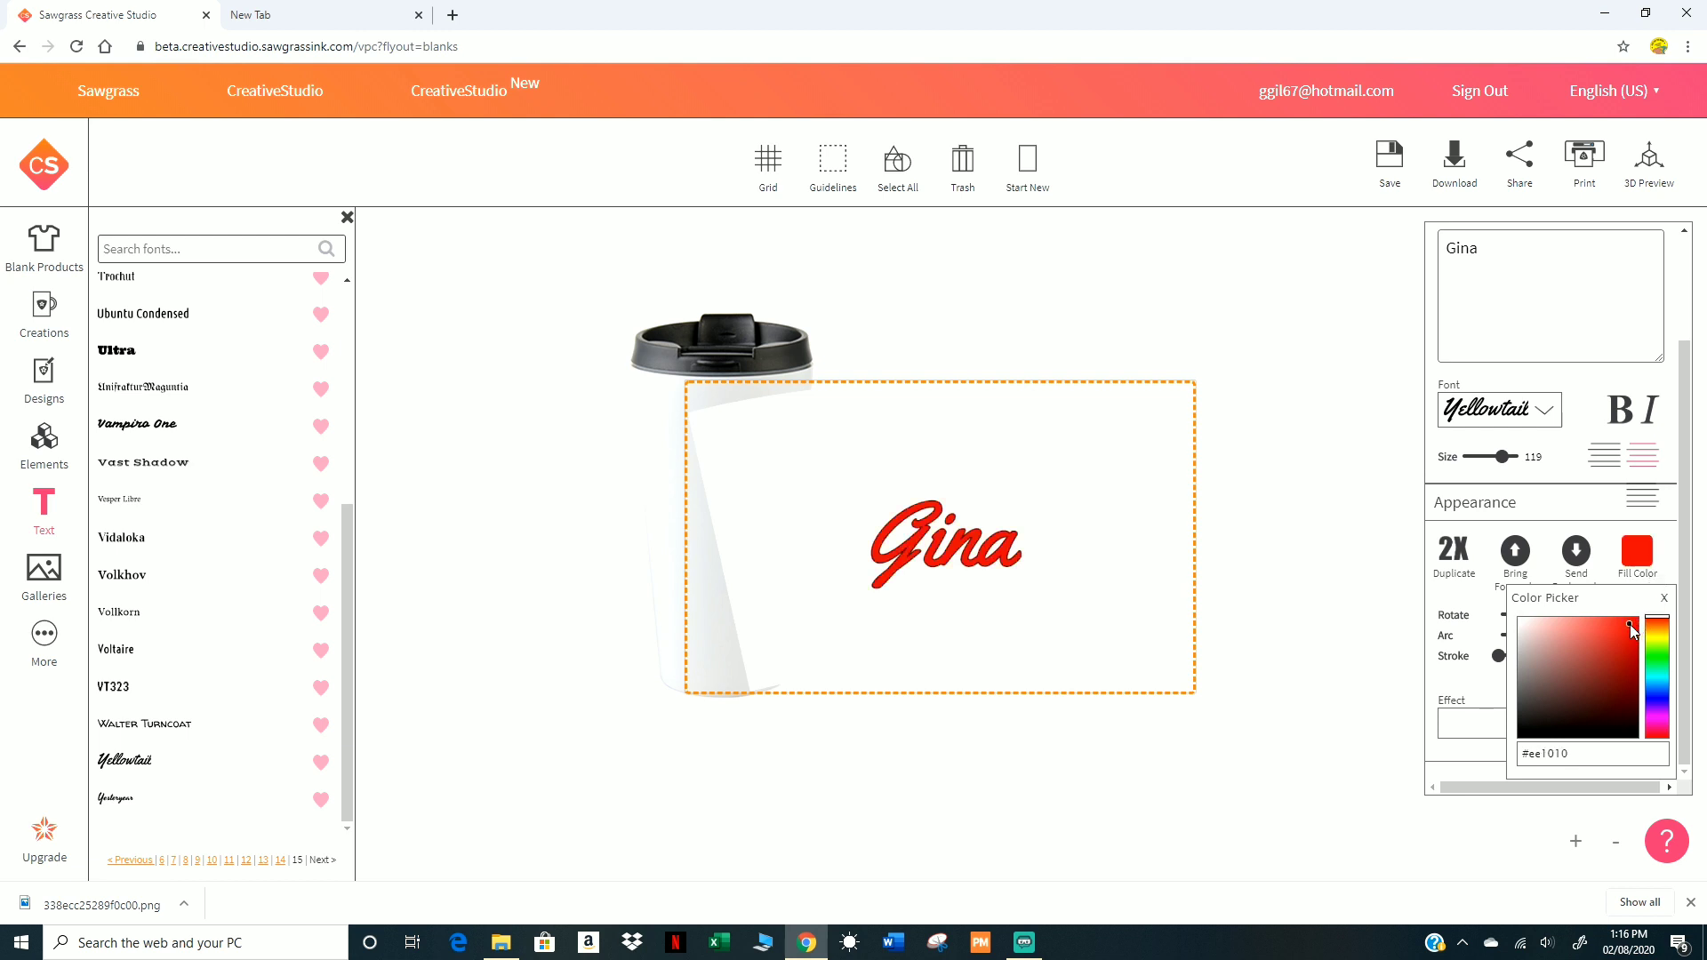
pyautogui.click(1664, 599)
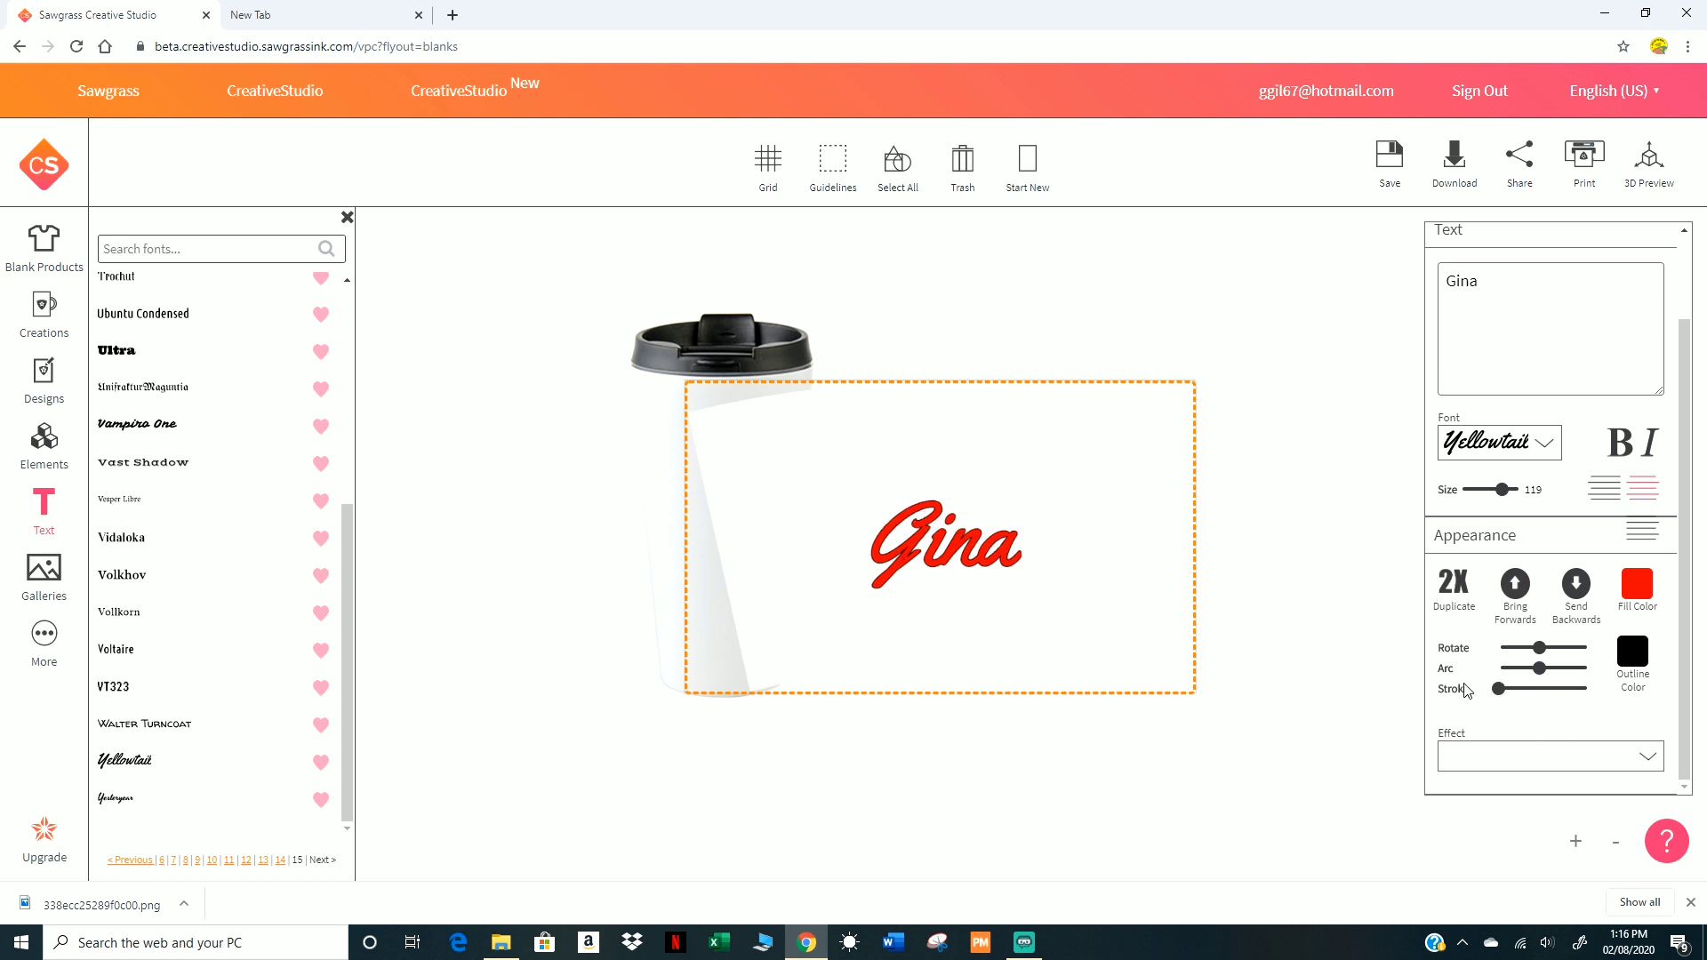
# Step: Thicken the name's stroke slightly and set its outline color to blue (#1219e3)
pyautogui.moveTo(1499, 690); pyautogui.dragTo(1508, 690)
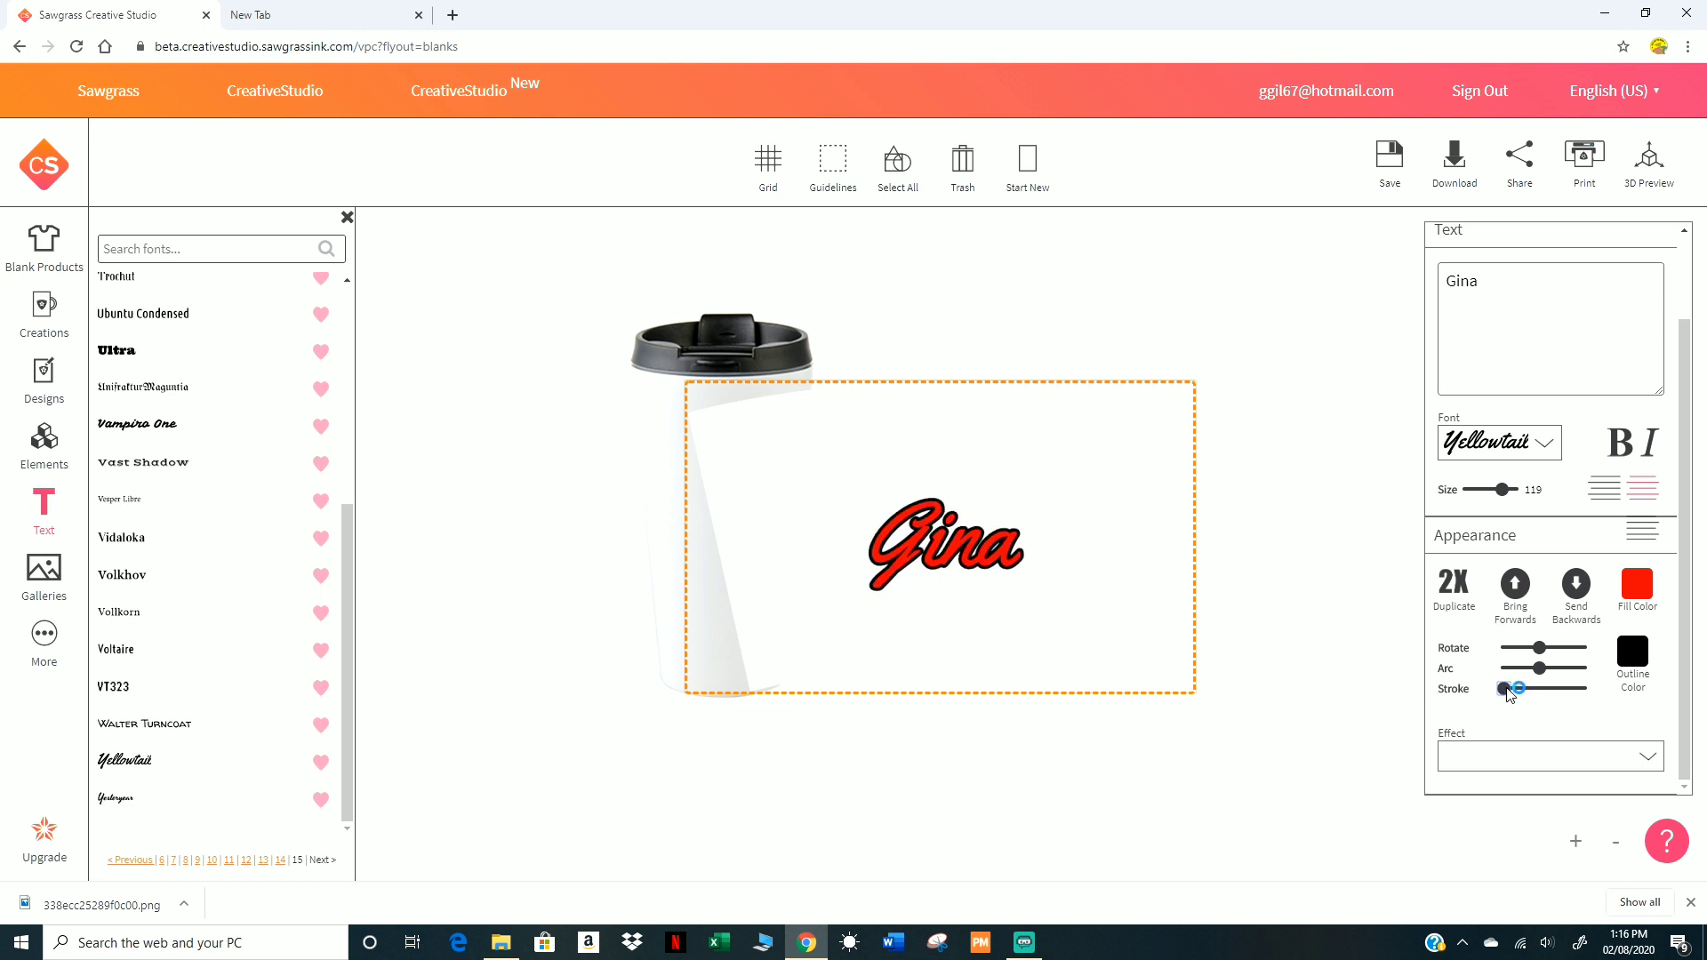
pyautogui.click(1629, 656)
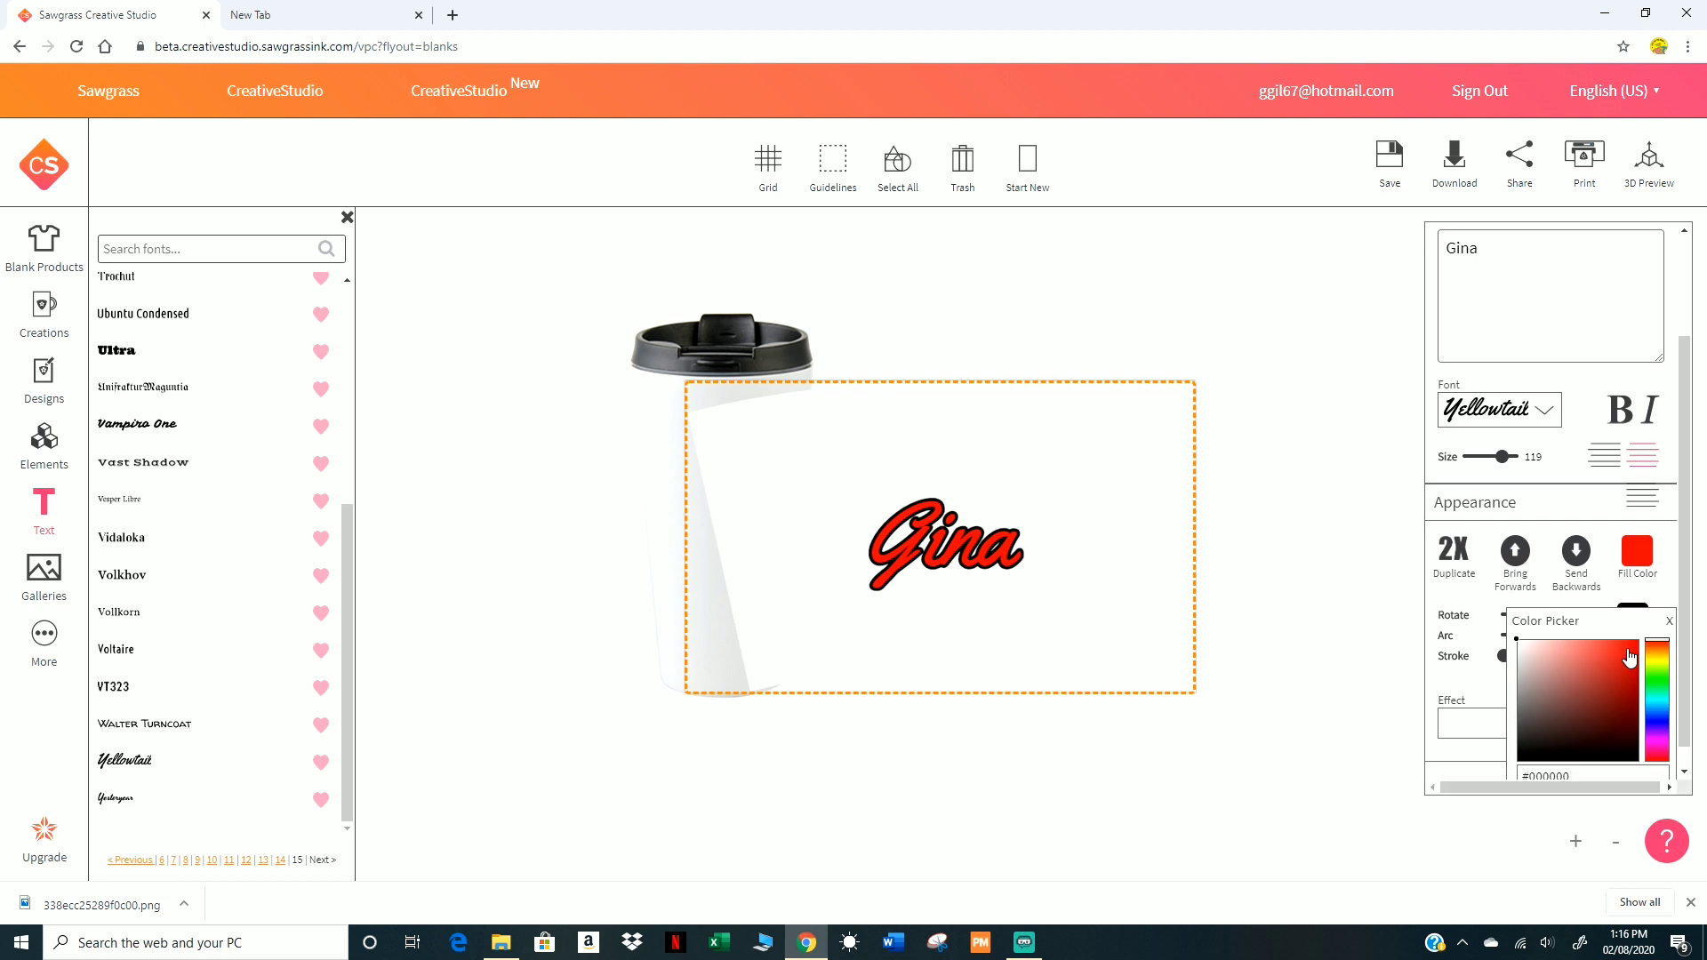
pyautogui.click(1658, 720)
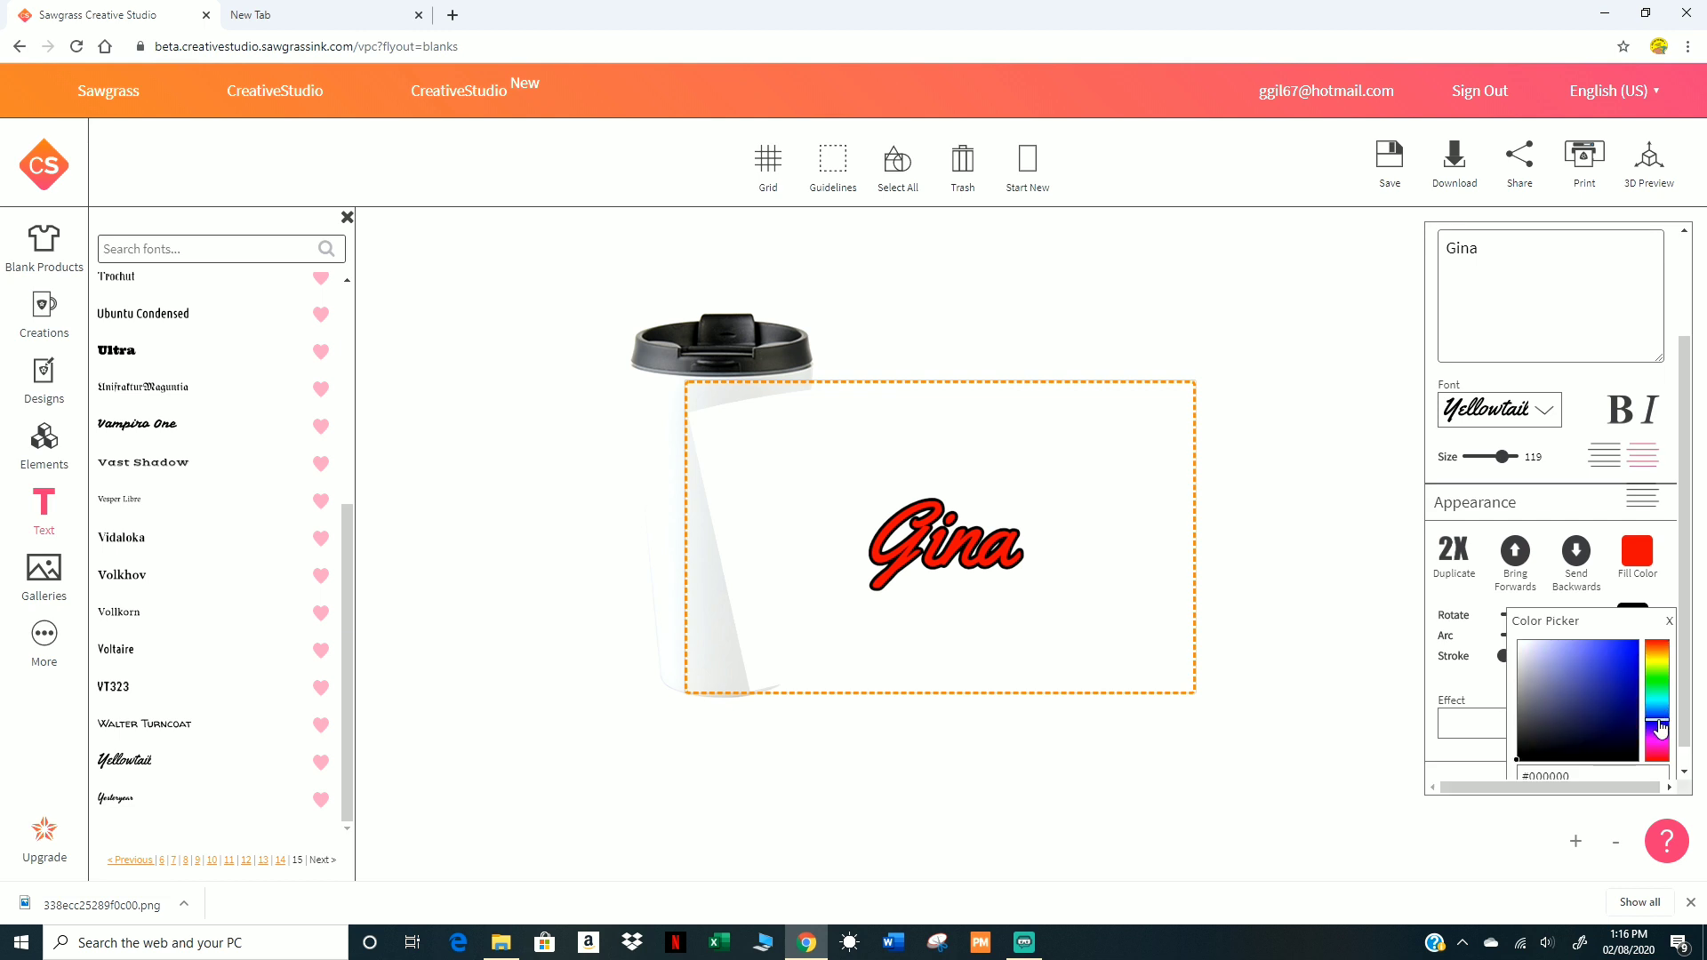
pyautogui.click(1628, 655)
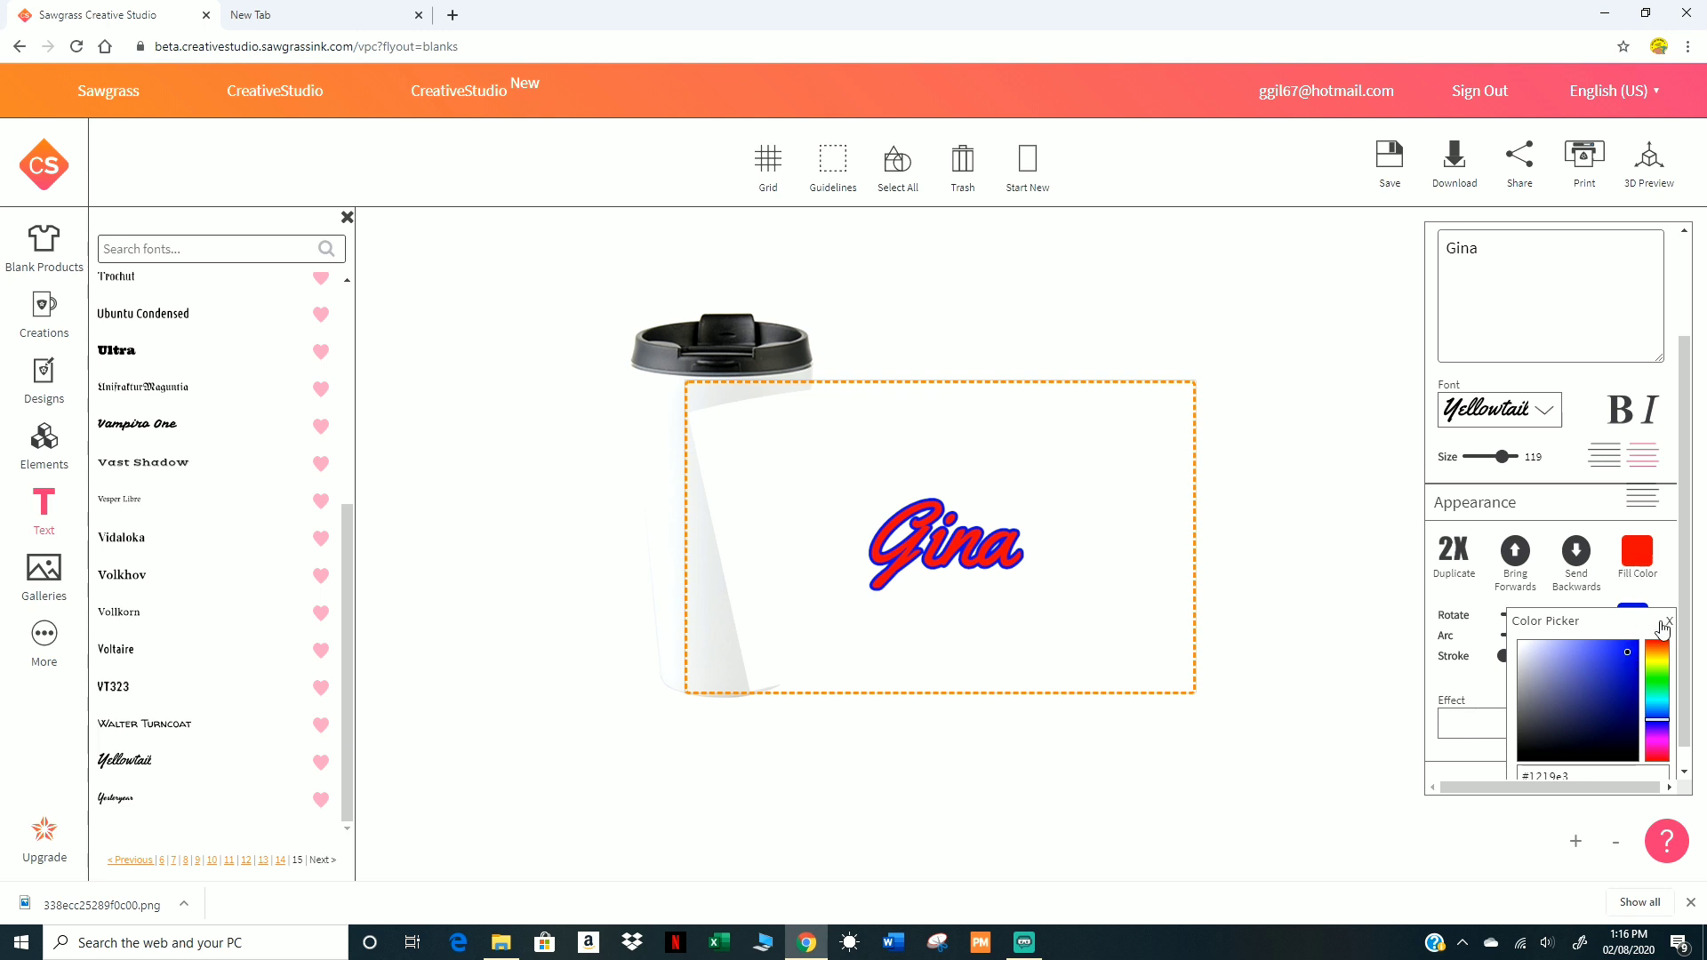
pyautogui.click(1662, 624)
# Step: Recolor the name's fill to yellow (#eede10) and enlarge the text to size 141
pyautogui.click(1636, 592)
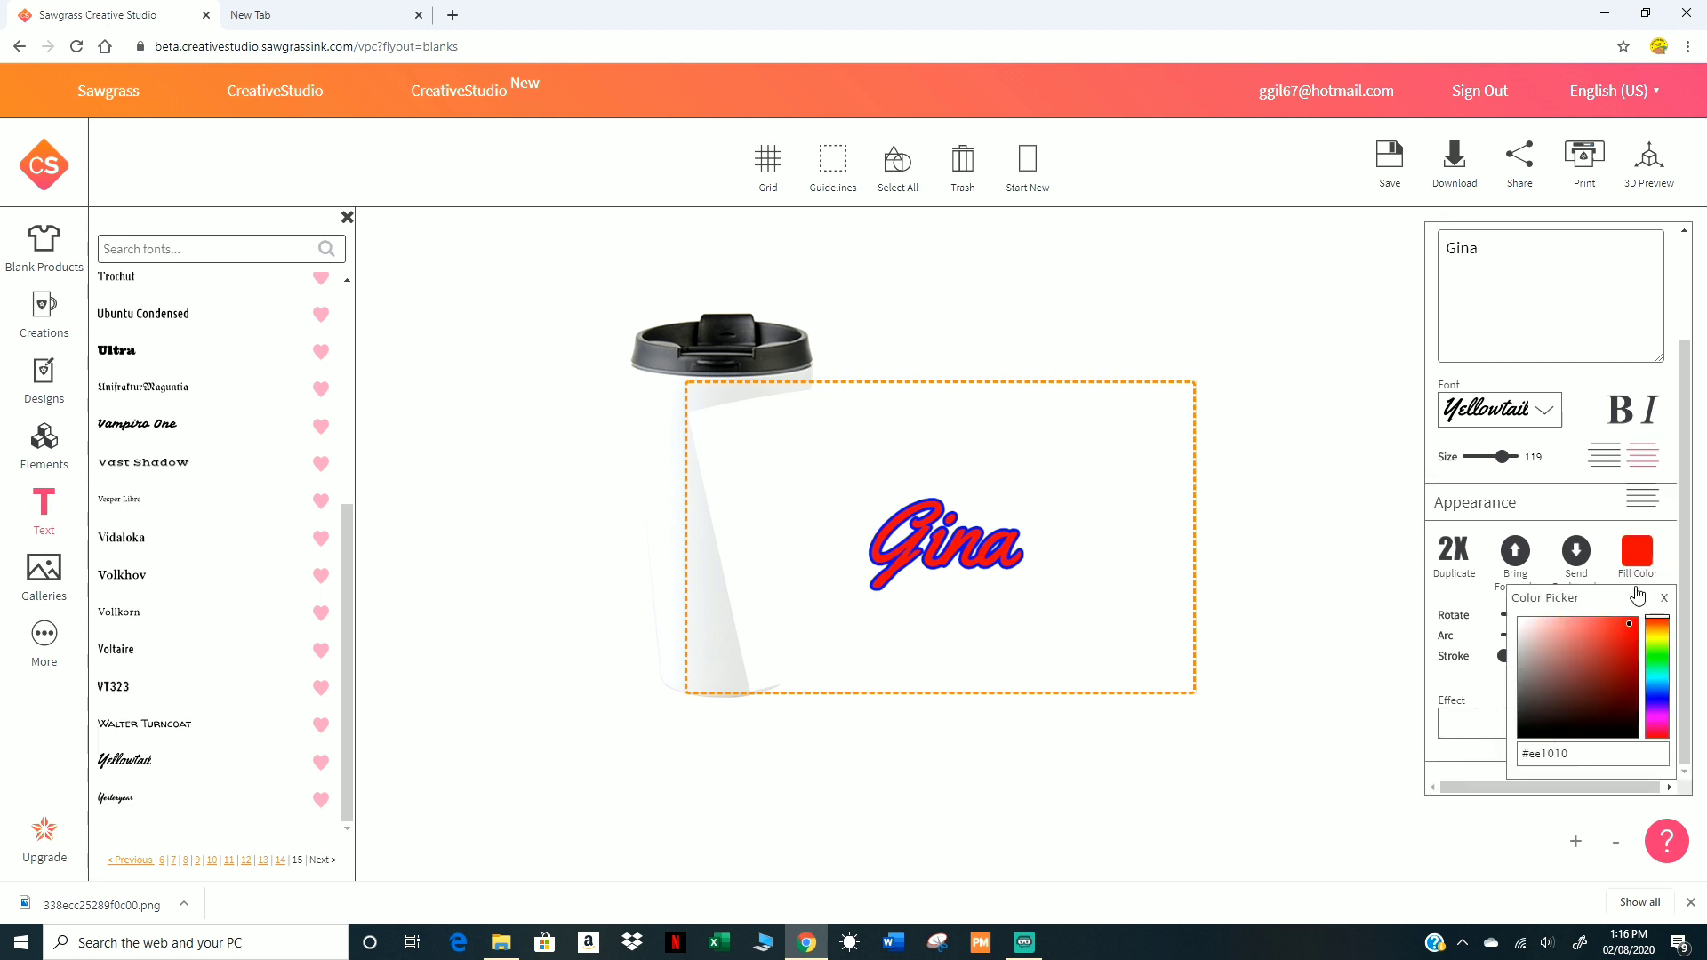
pyautogui.click(1656, 641)
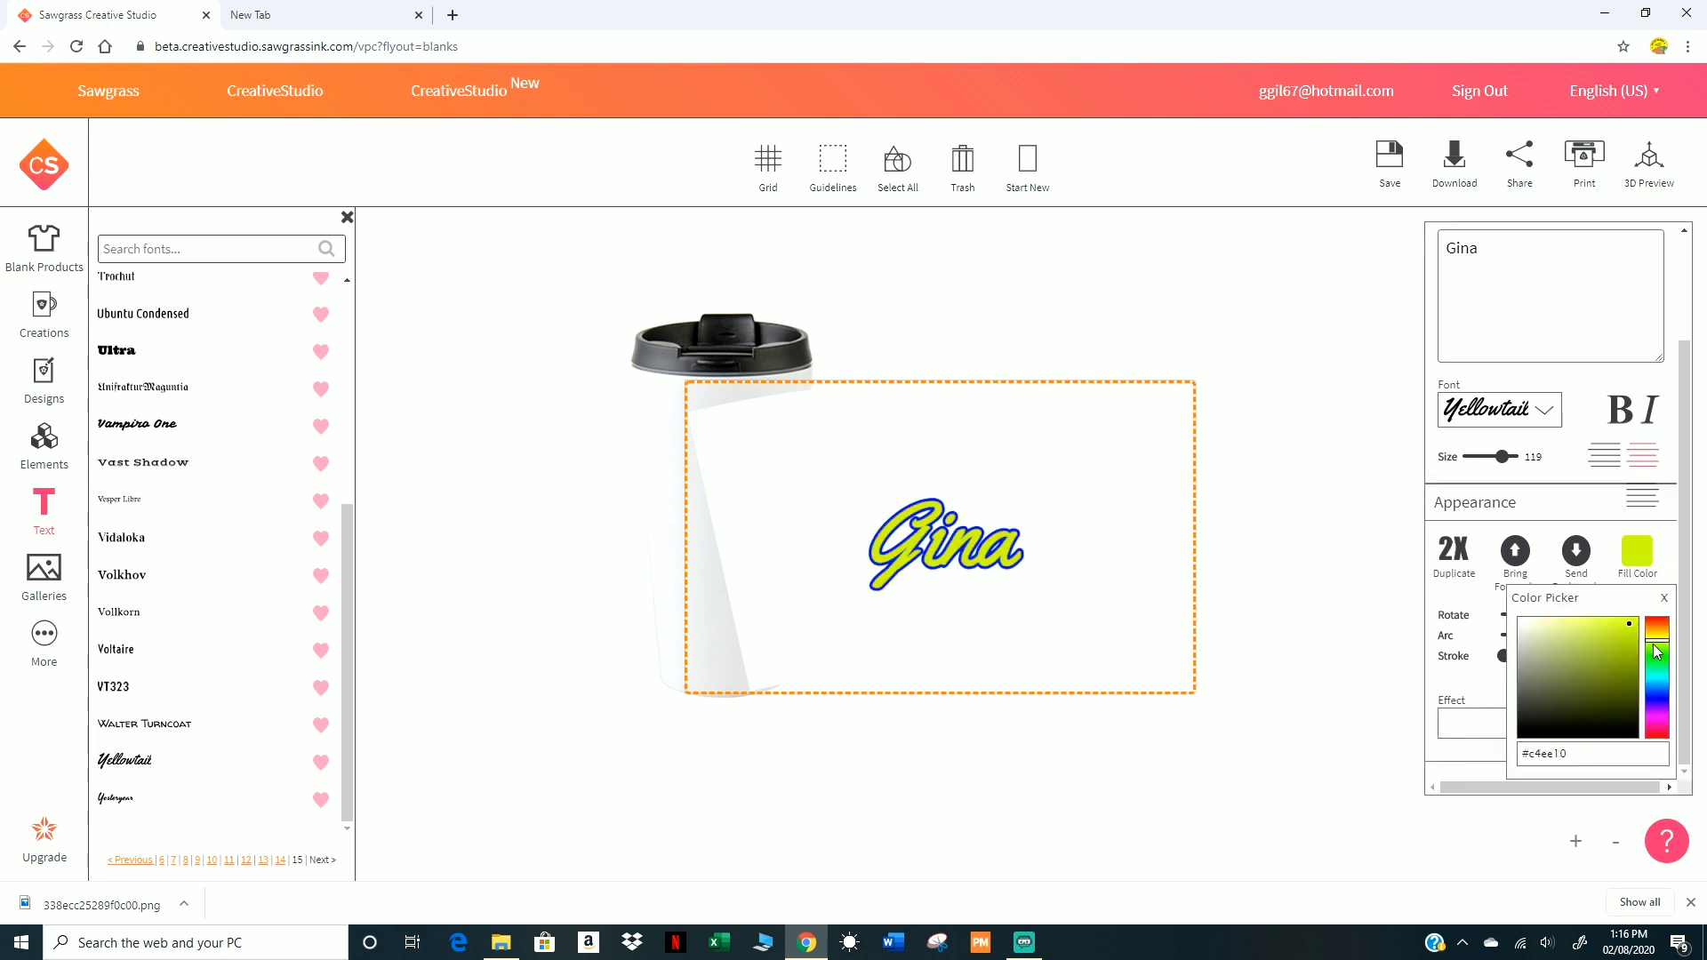
pyautogui.moveTo(1662, 638); pyautogui.dragTo(1662, 637)
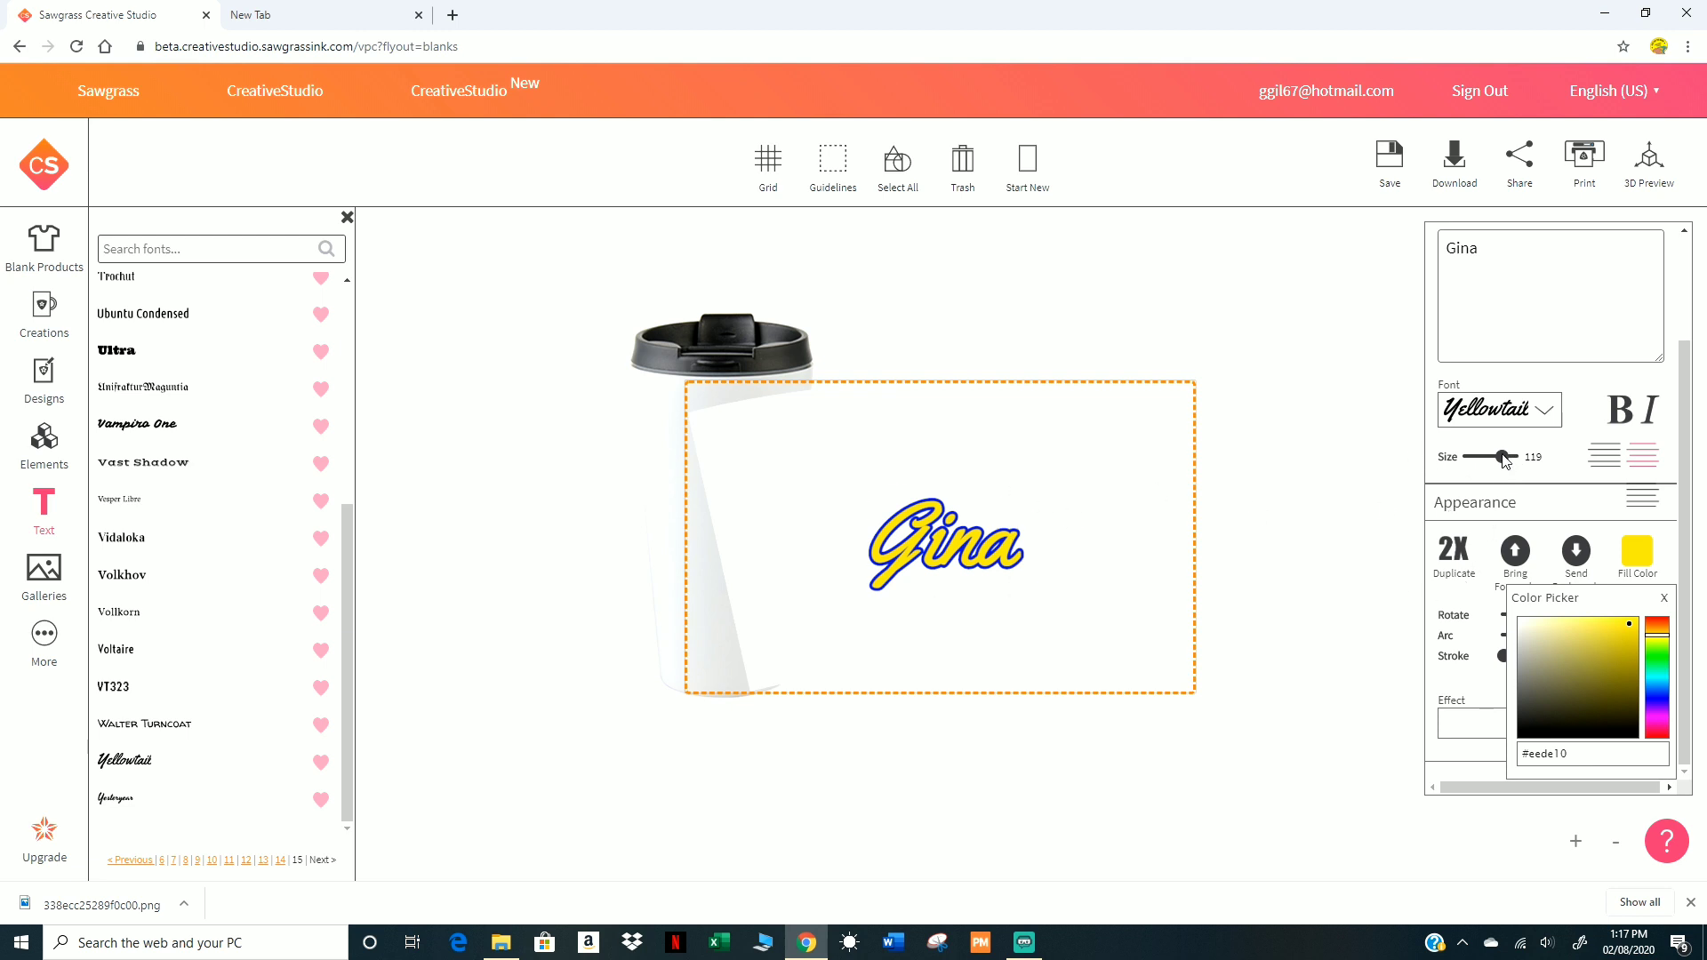
pyautogui.moveTo(1504, 460); pyautogui.dragTo(1517, 456)
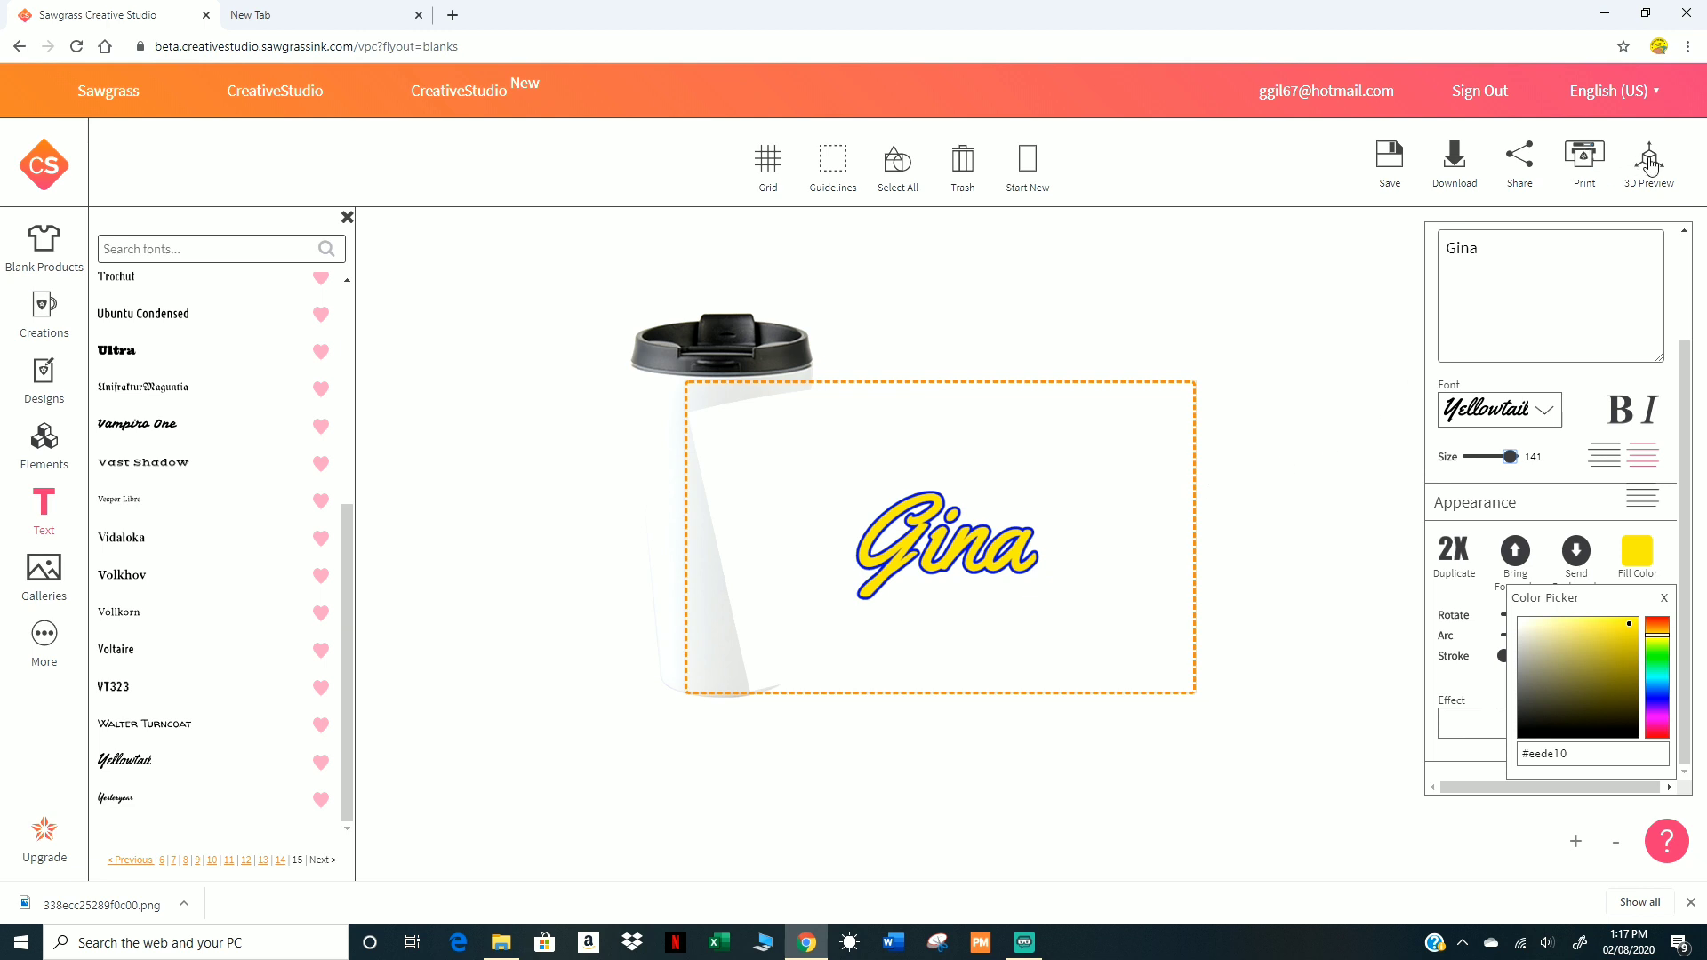
# Step: Inspect the tumbler in the 3D preview, rotating it to view the name, lid and base, and close the preview
pyautogui.click(1651, 162)
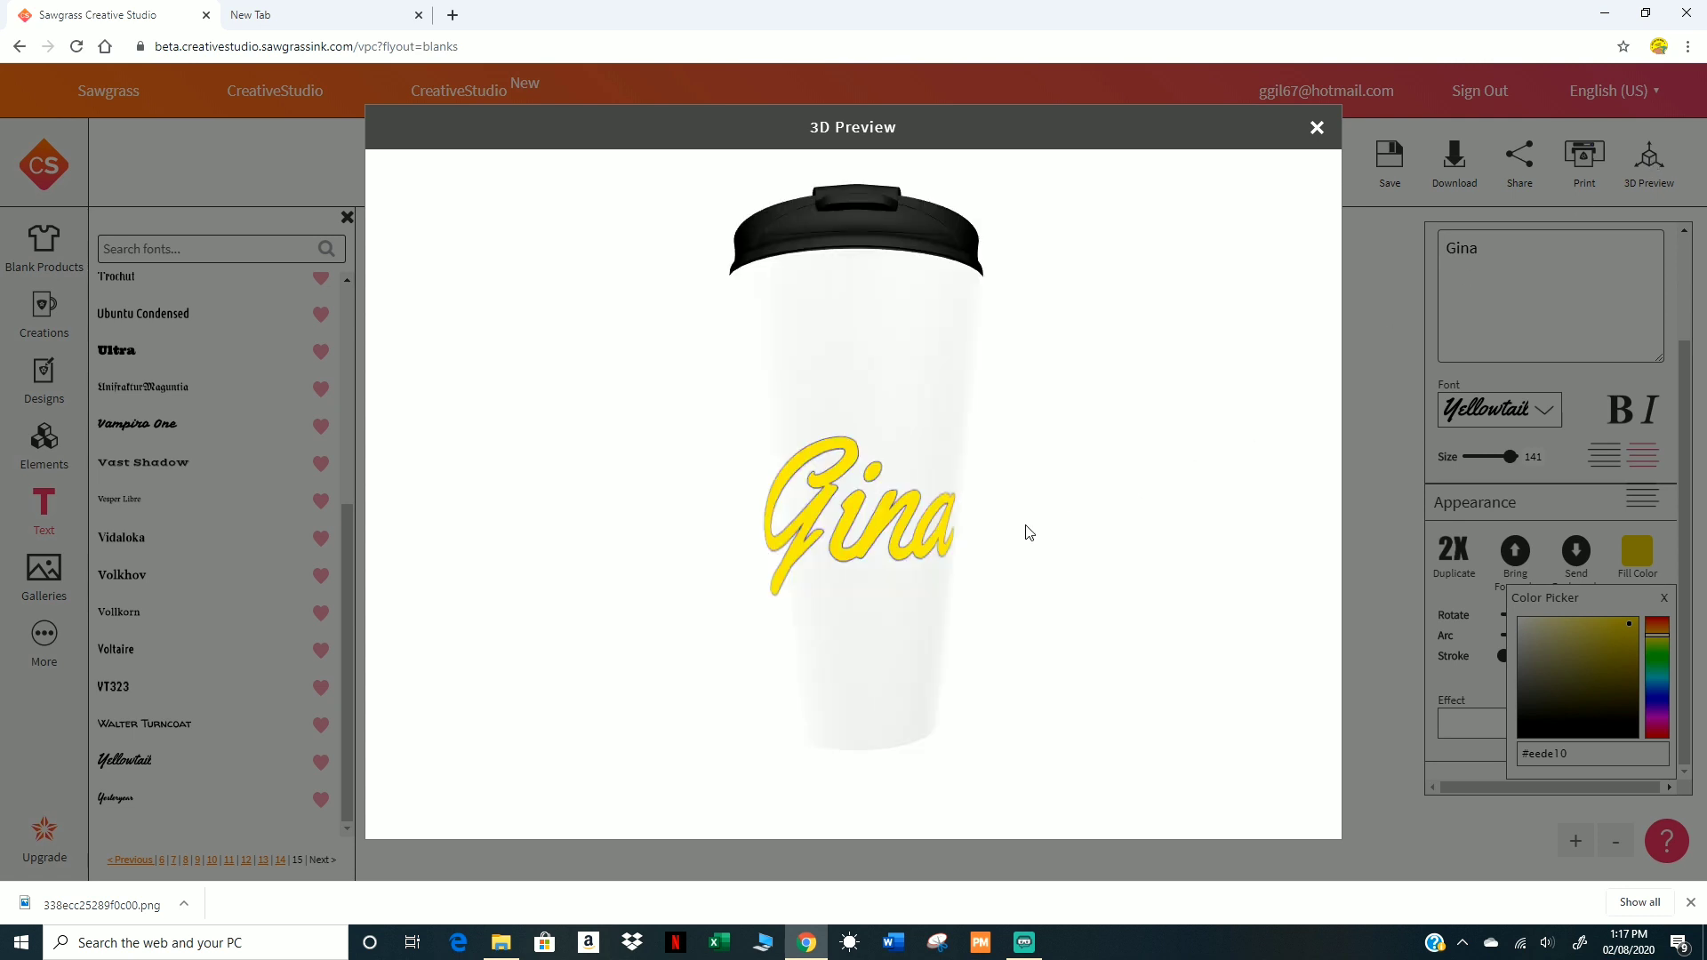
pyautogui.moveTo(871, 375); pyautogui.dragTo(883, 452)
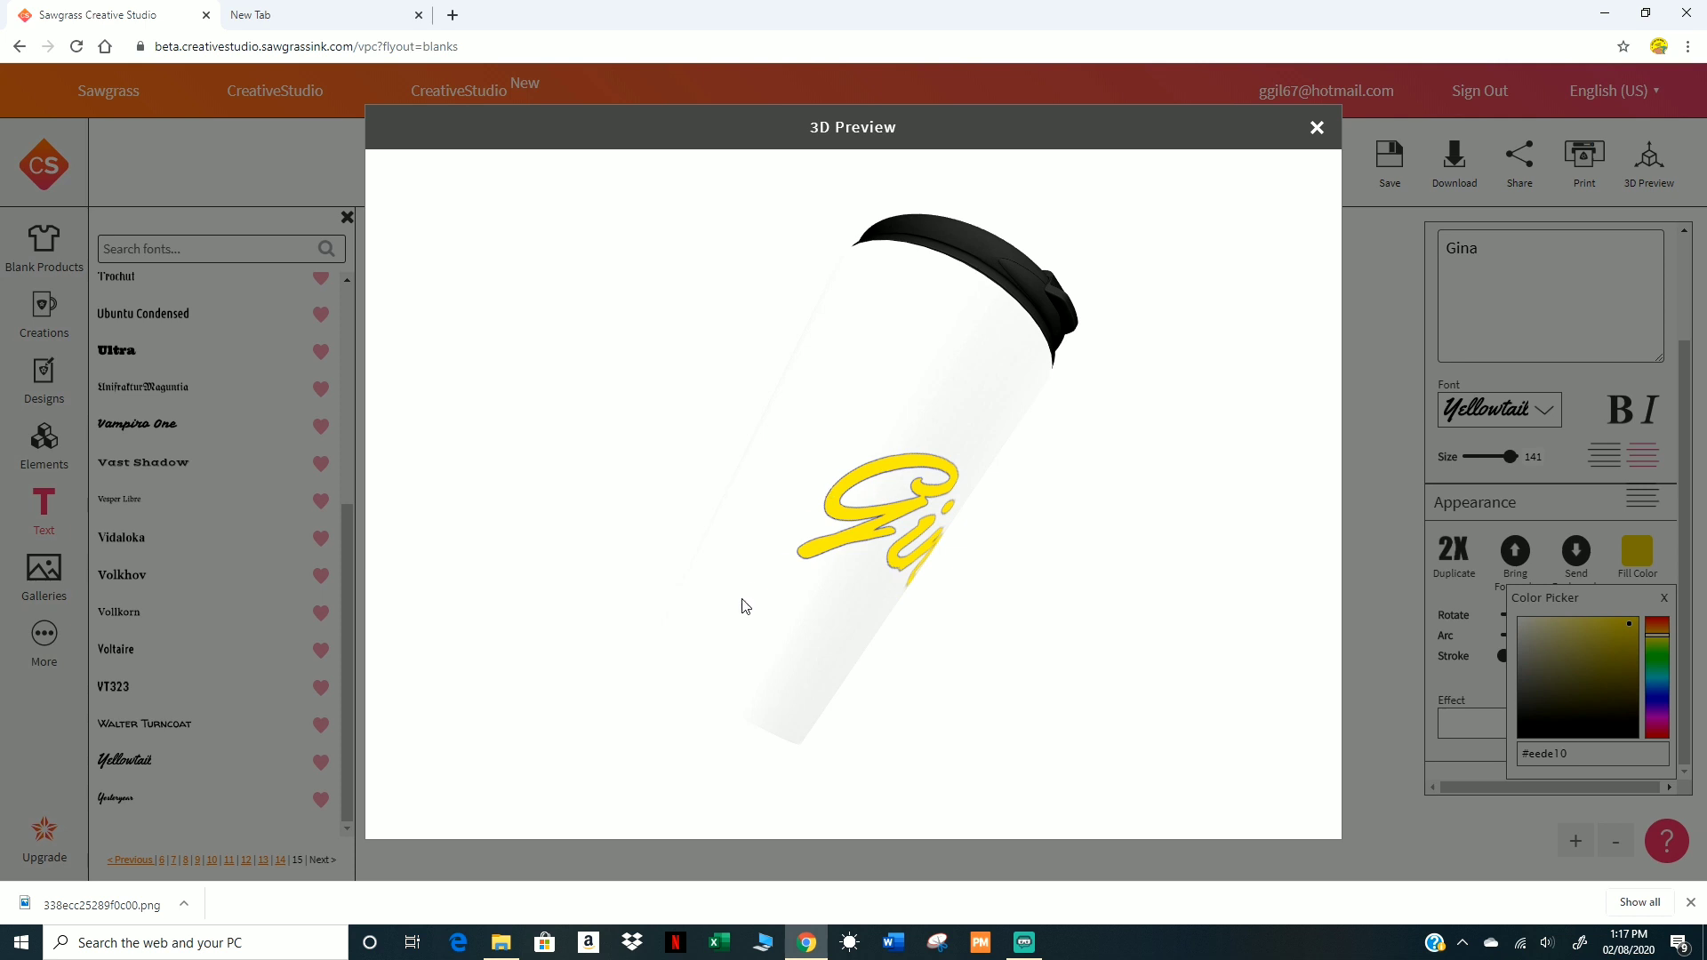
pyautogui.moveTo(886, 445); pyautogui.dragTo(777, 412)
pyautogui.moveTo(932, 481); pyautogui.dragTo(804, 462)
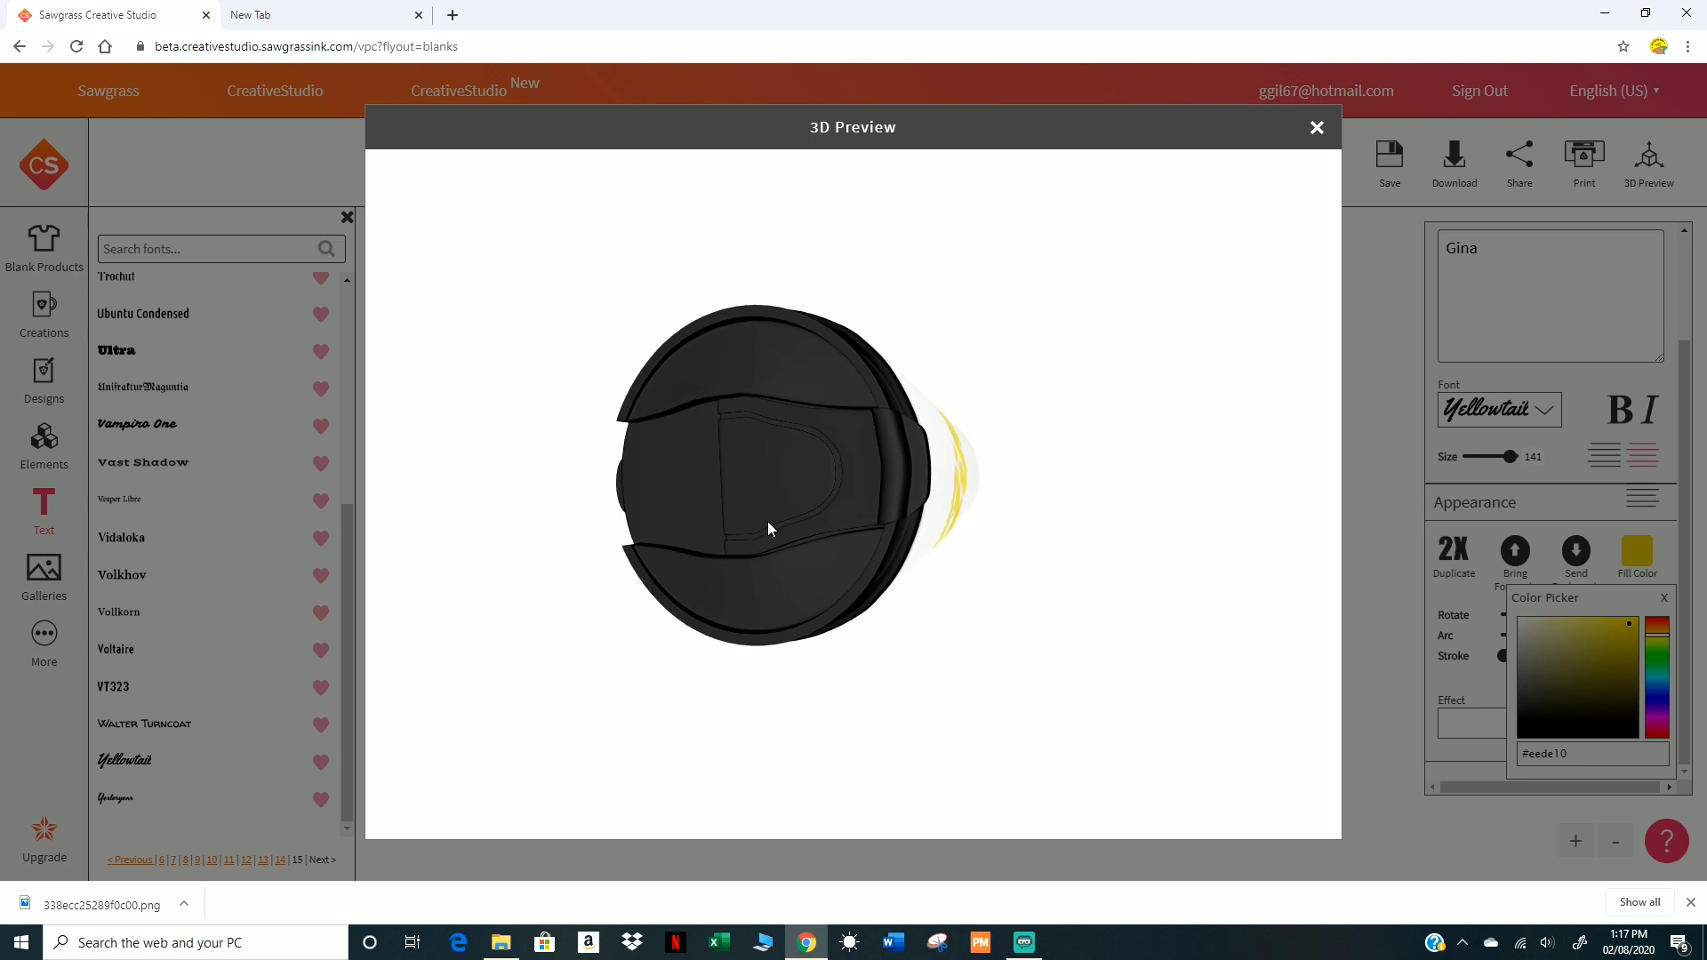
pyautogui.moveTo(768, 528); pyautogui.dragTo(956, 647)
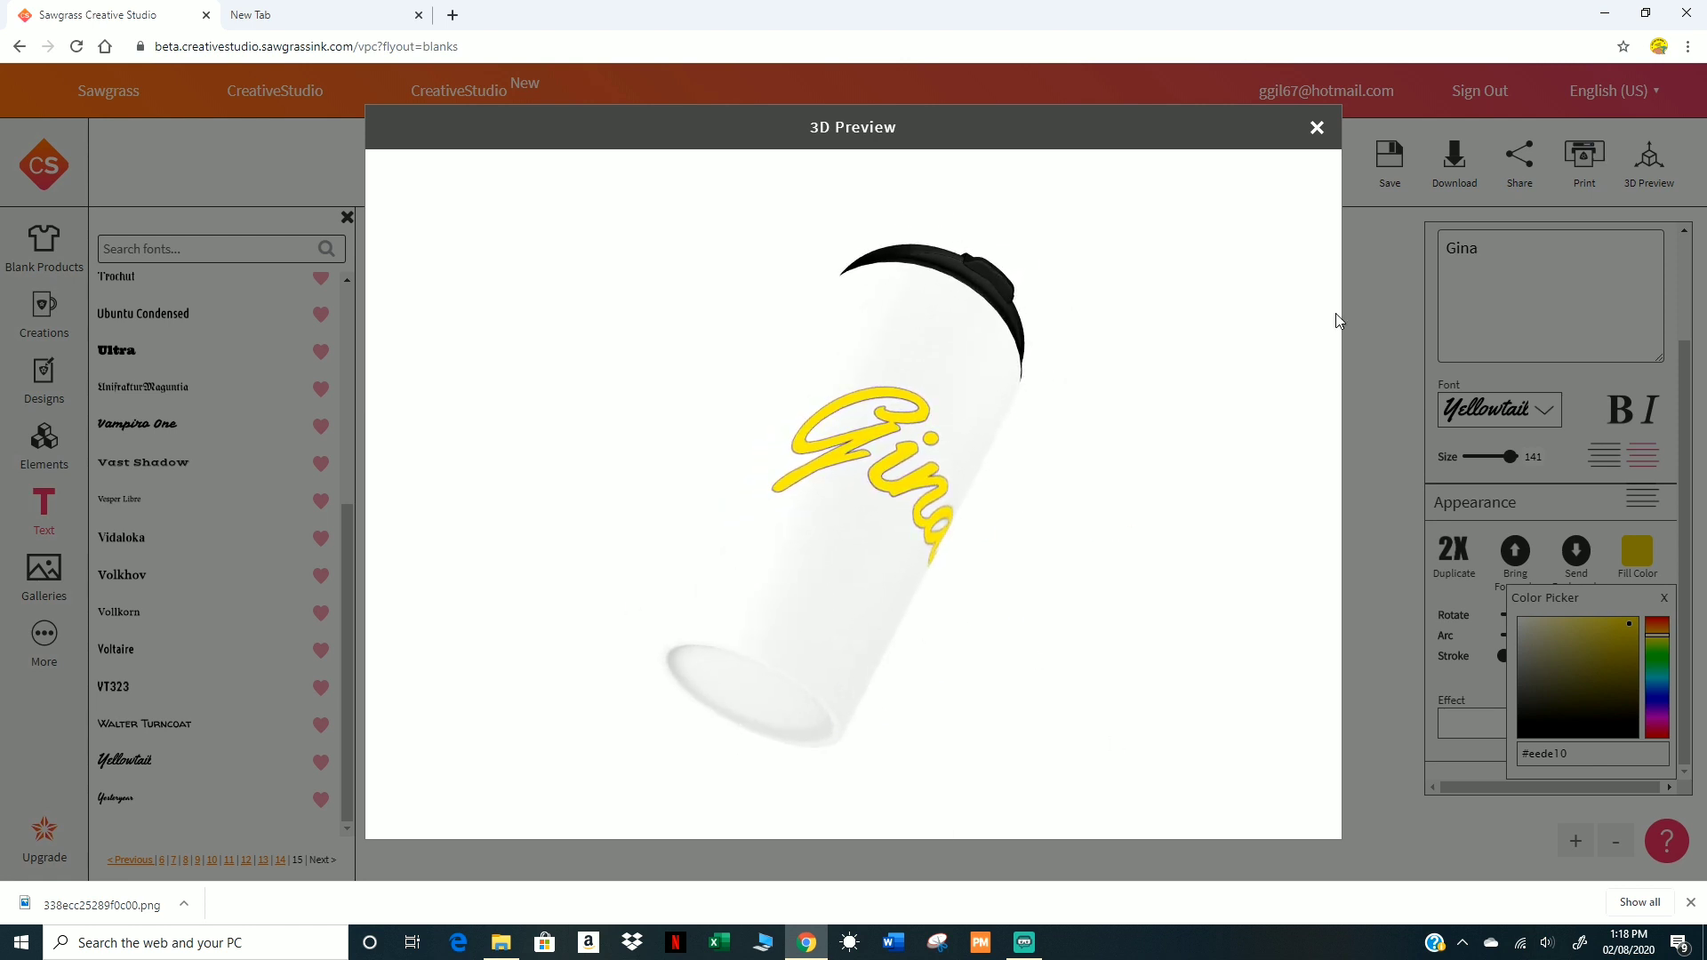
pyautogui.click(1316, 129)
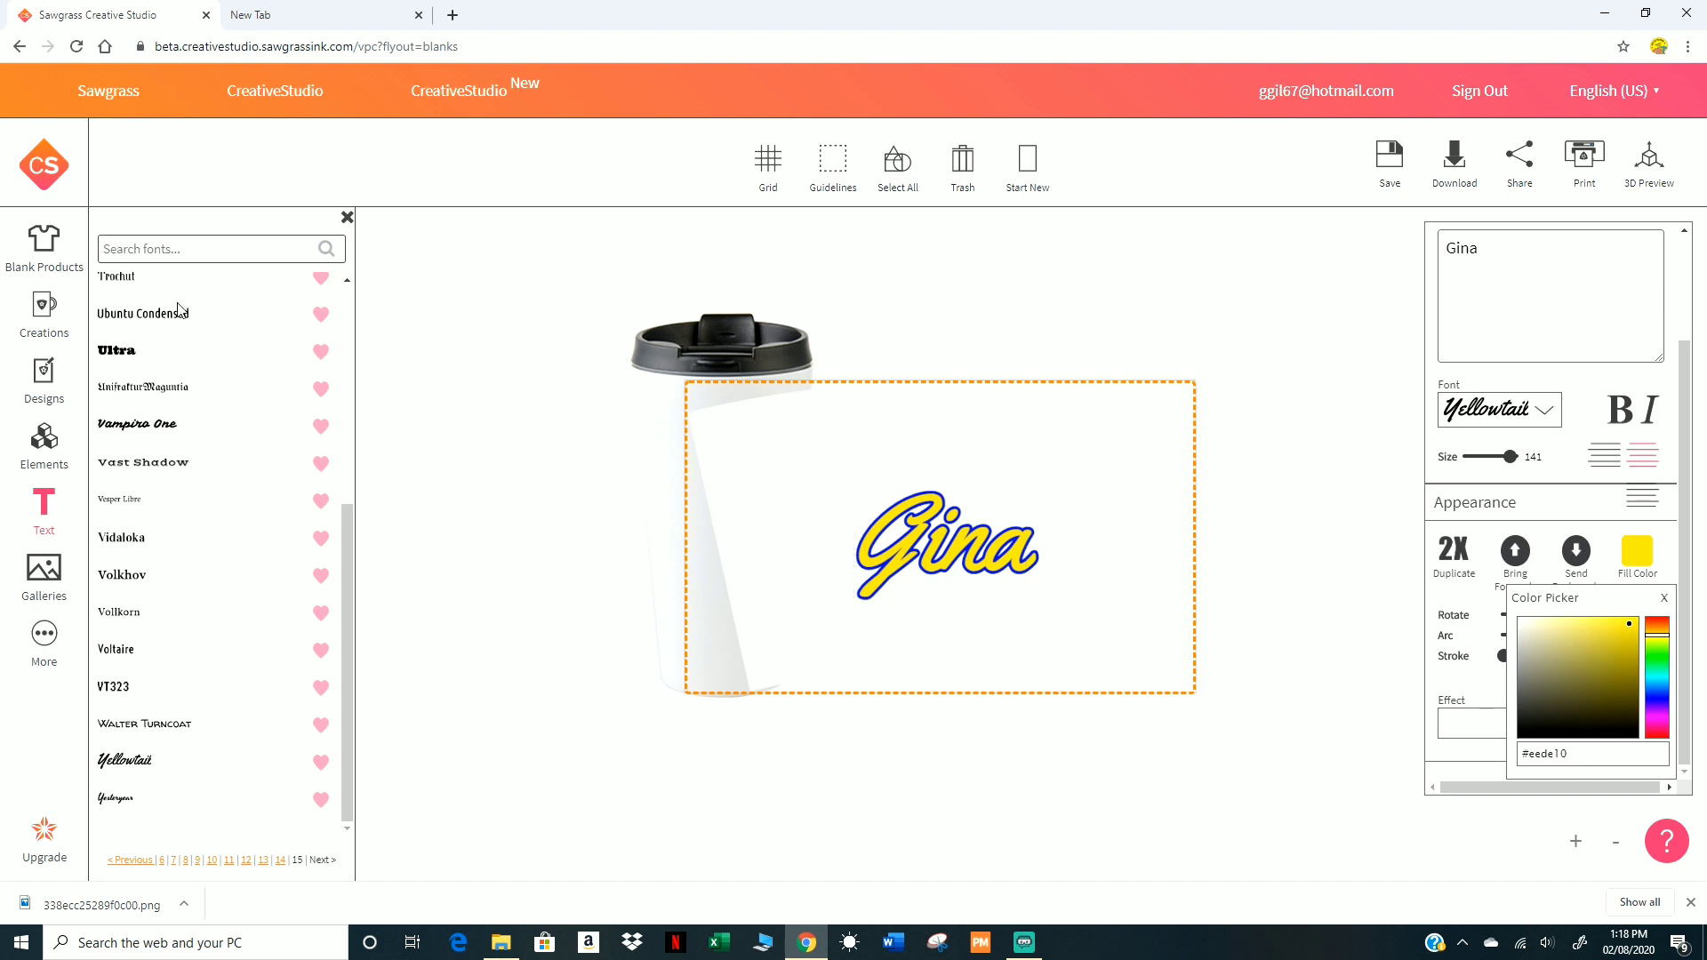
# Step: Switch the design's blank to the Ladies Classic shirt from the Clothing category
pyautogui.click(43, 247)
pyautogui.click(149, 352)
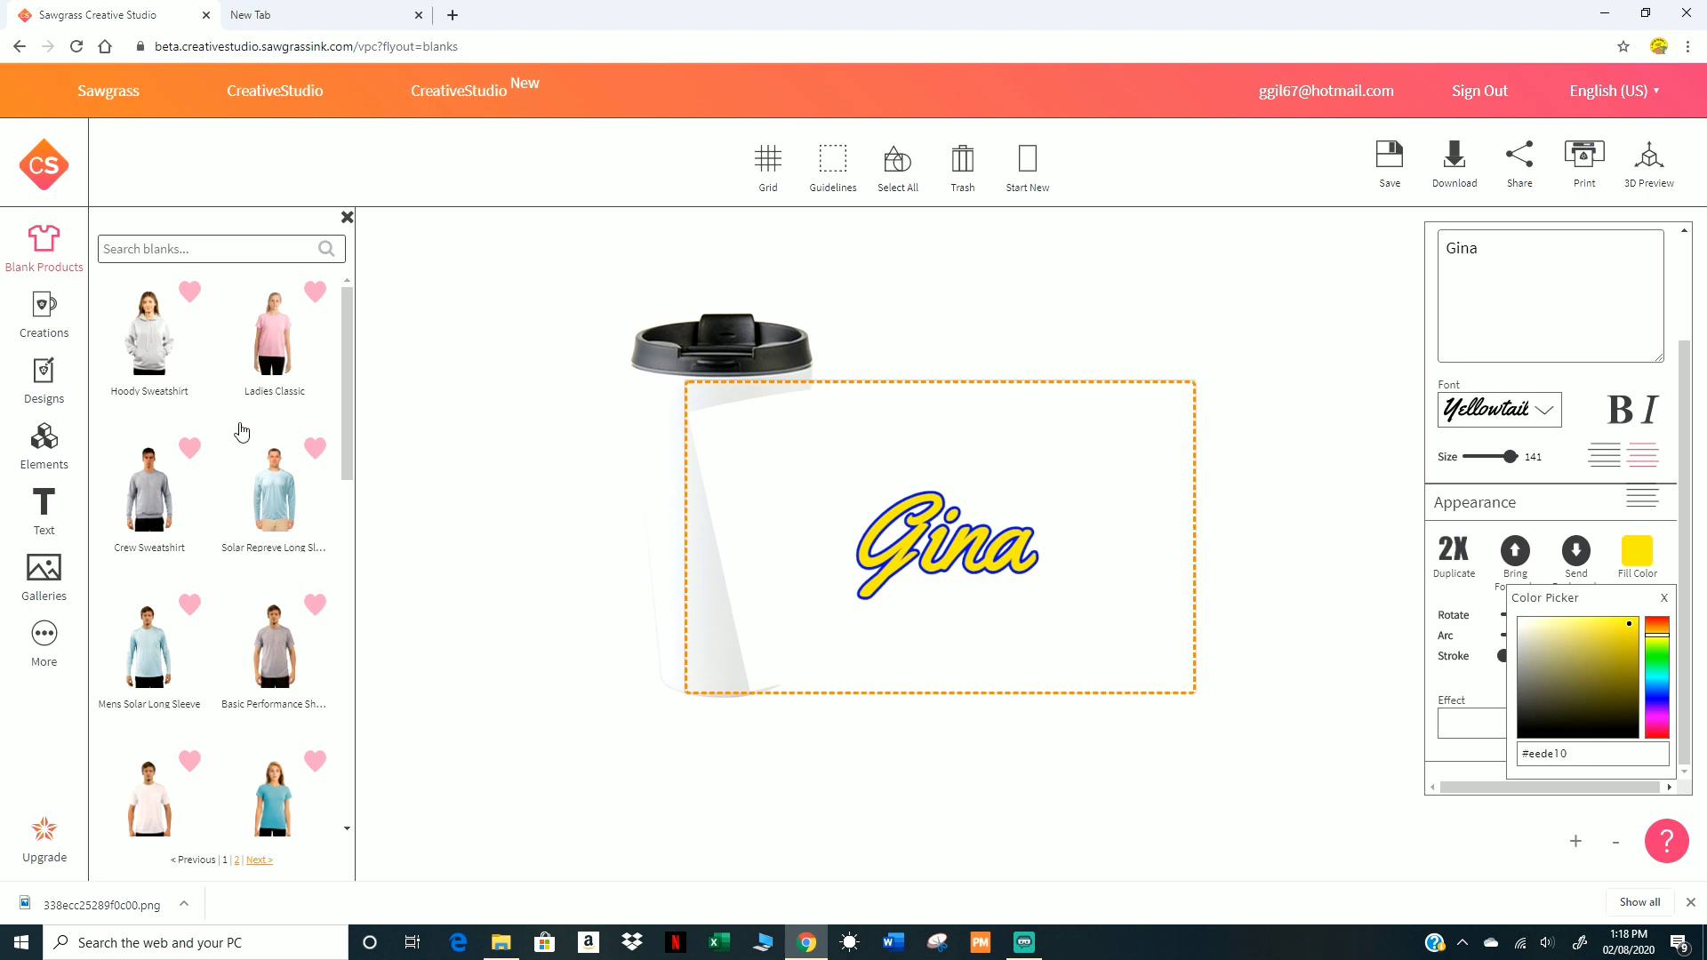
pyautogui.click(273, 374)
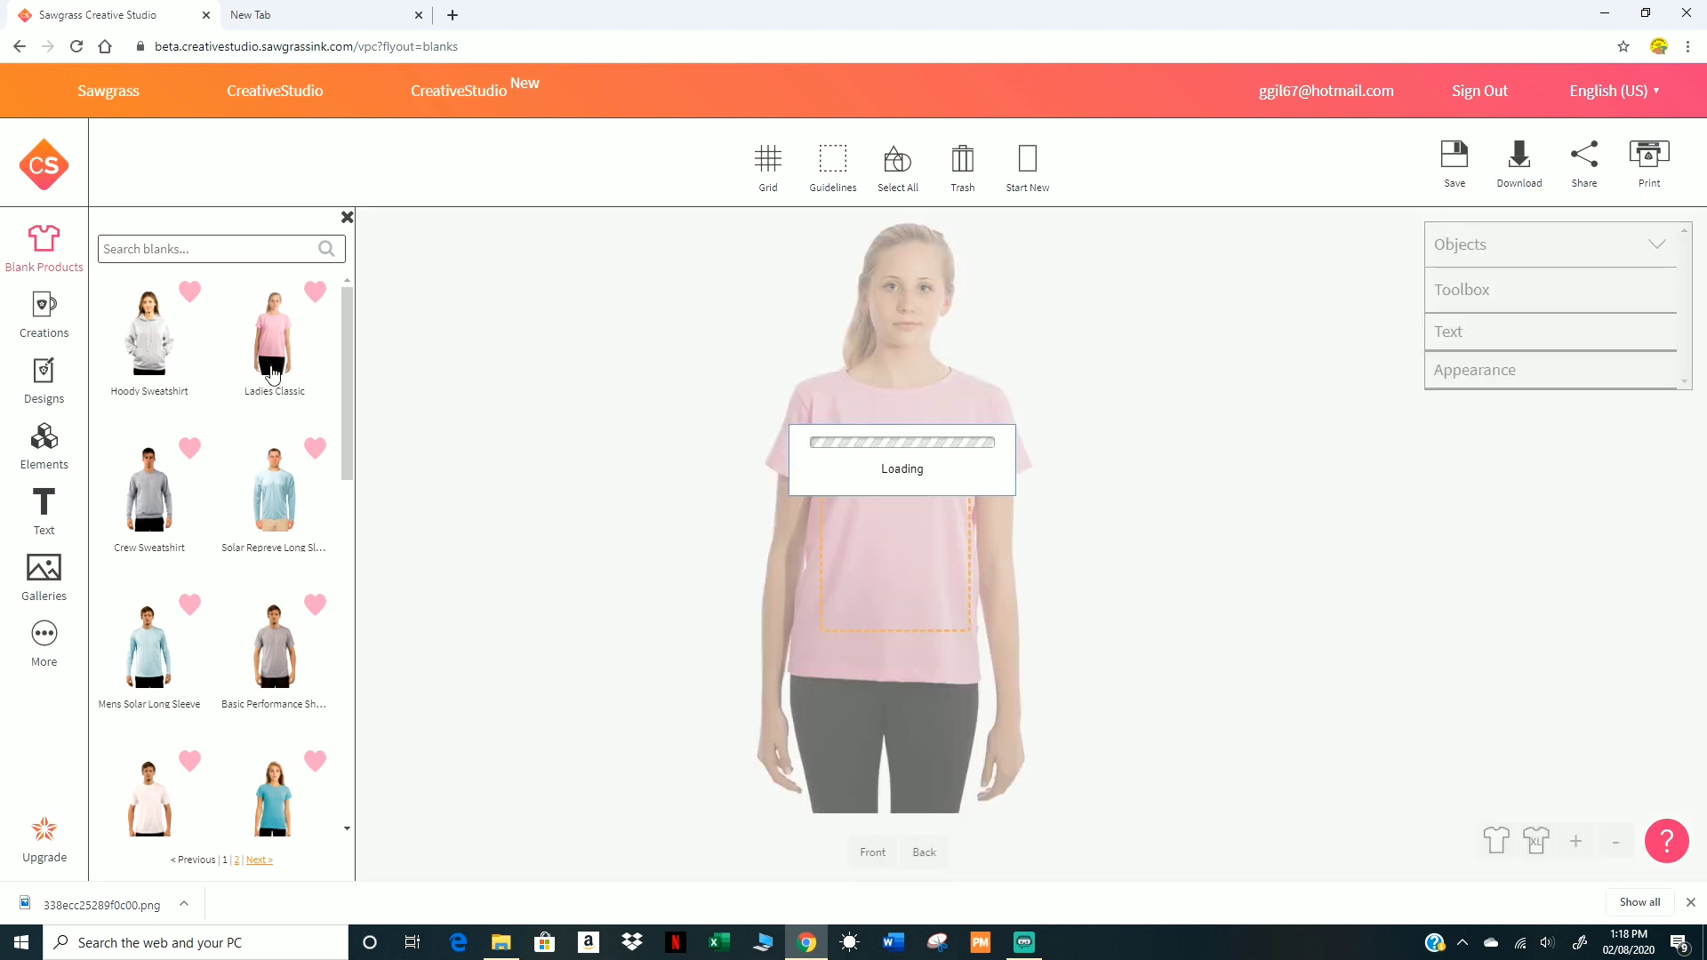
# Step: Place the name on the upper chest beside the shirt's sleeve, with the guidelines hidden and the text deselected
pyautogui.moveTo(893, 534); pyautogui.dragTo(933, 453)
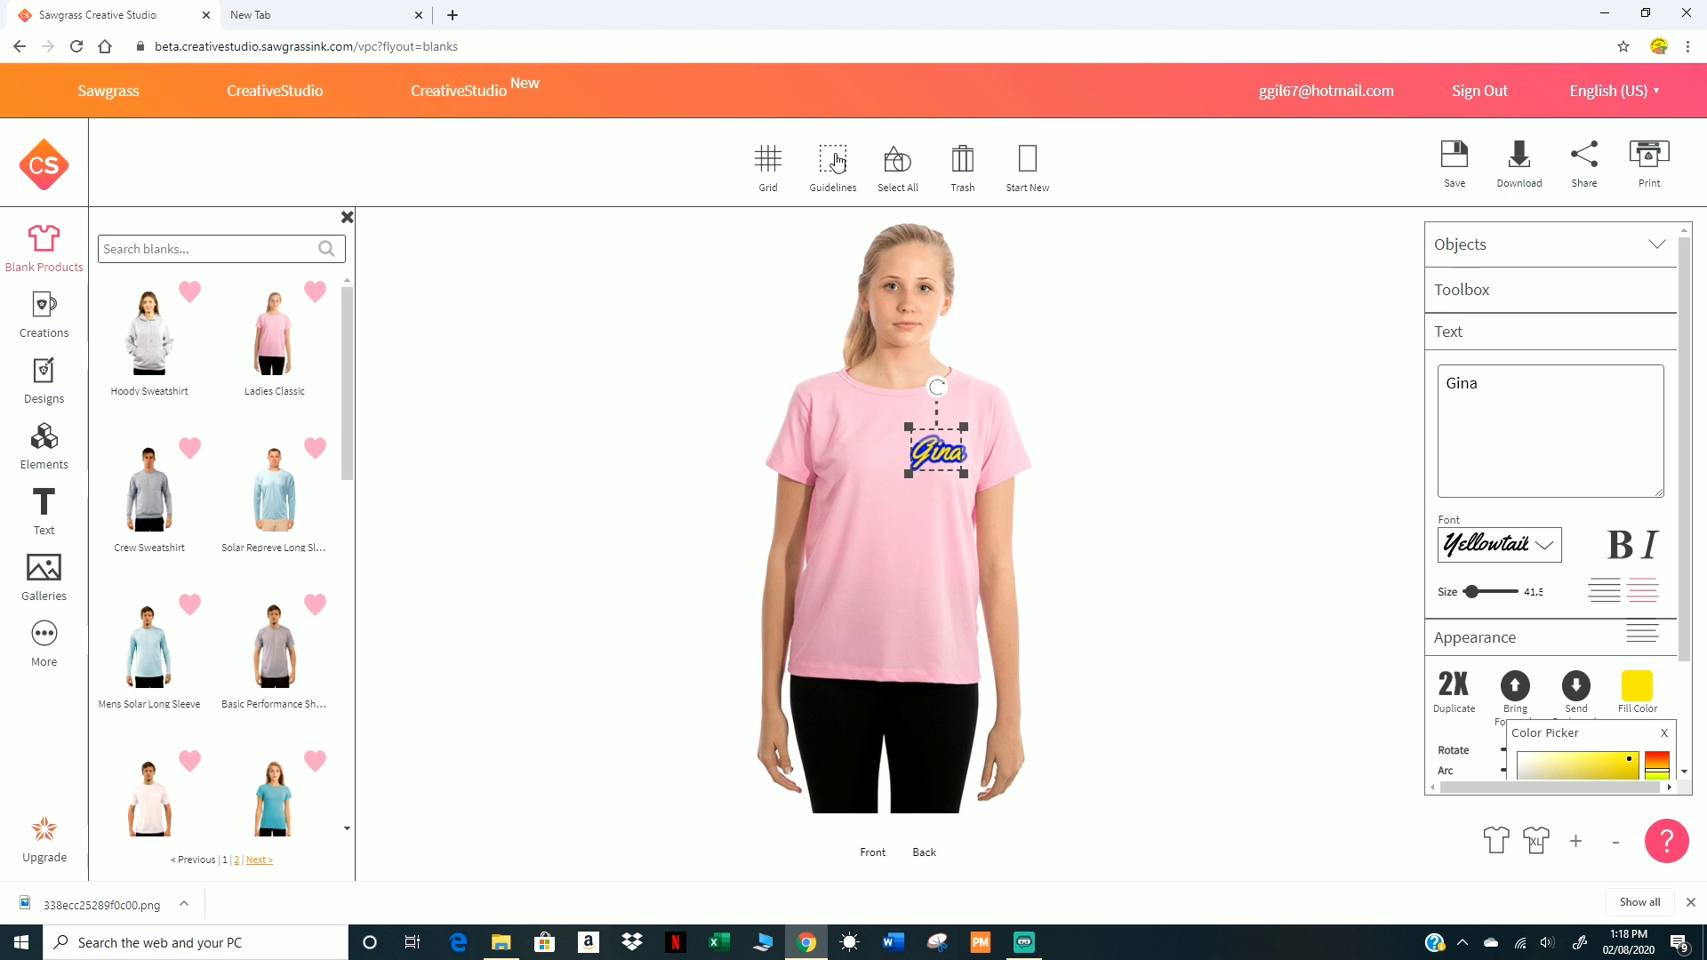
pyautogui.click(828, 181)
pyautogui.moveTo(933, 455); pyautogui.dragTo(920, 464)
pyautogui.click(834, 183)
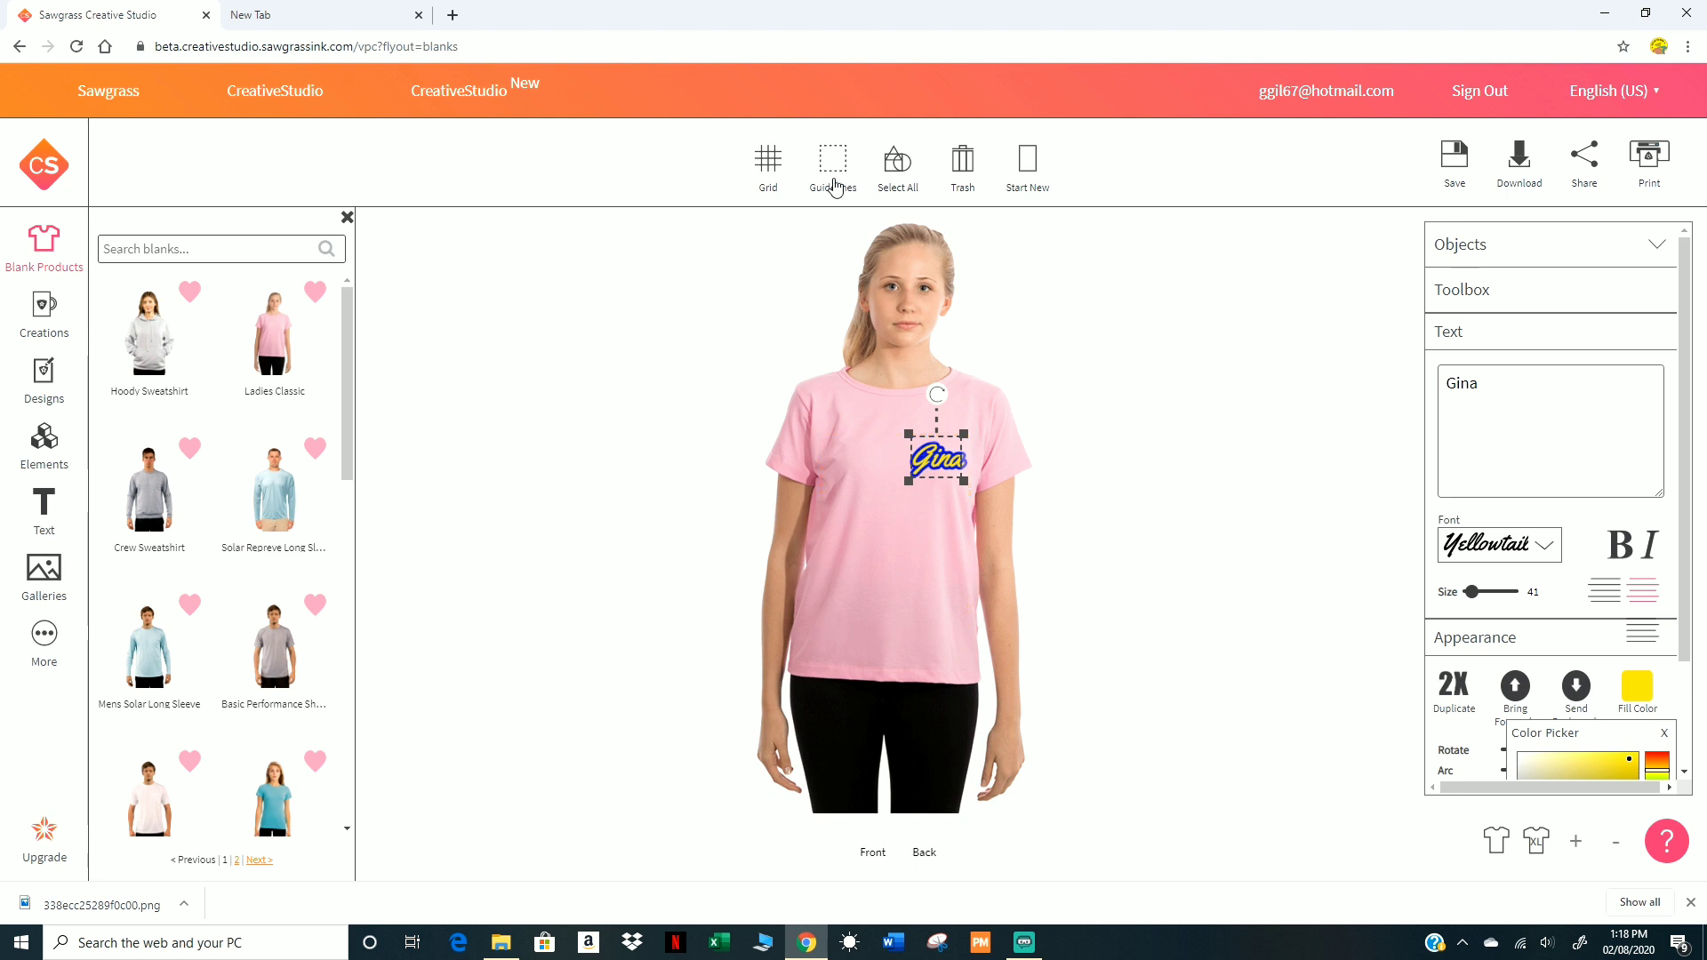
pyautogui.click(1276, 490)
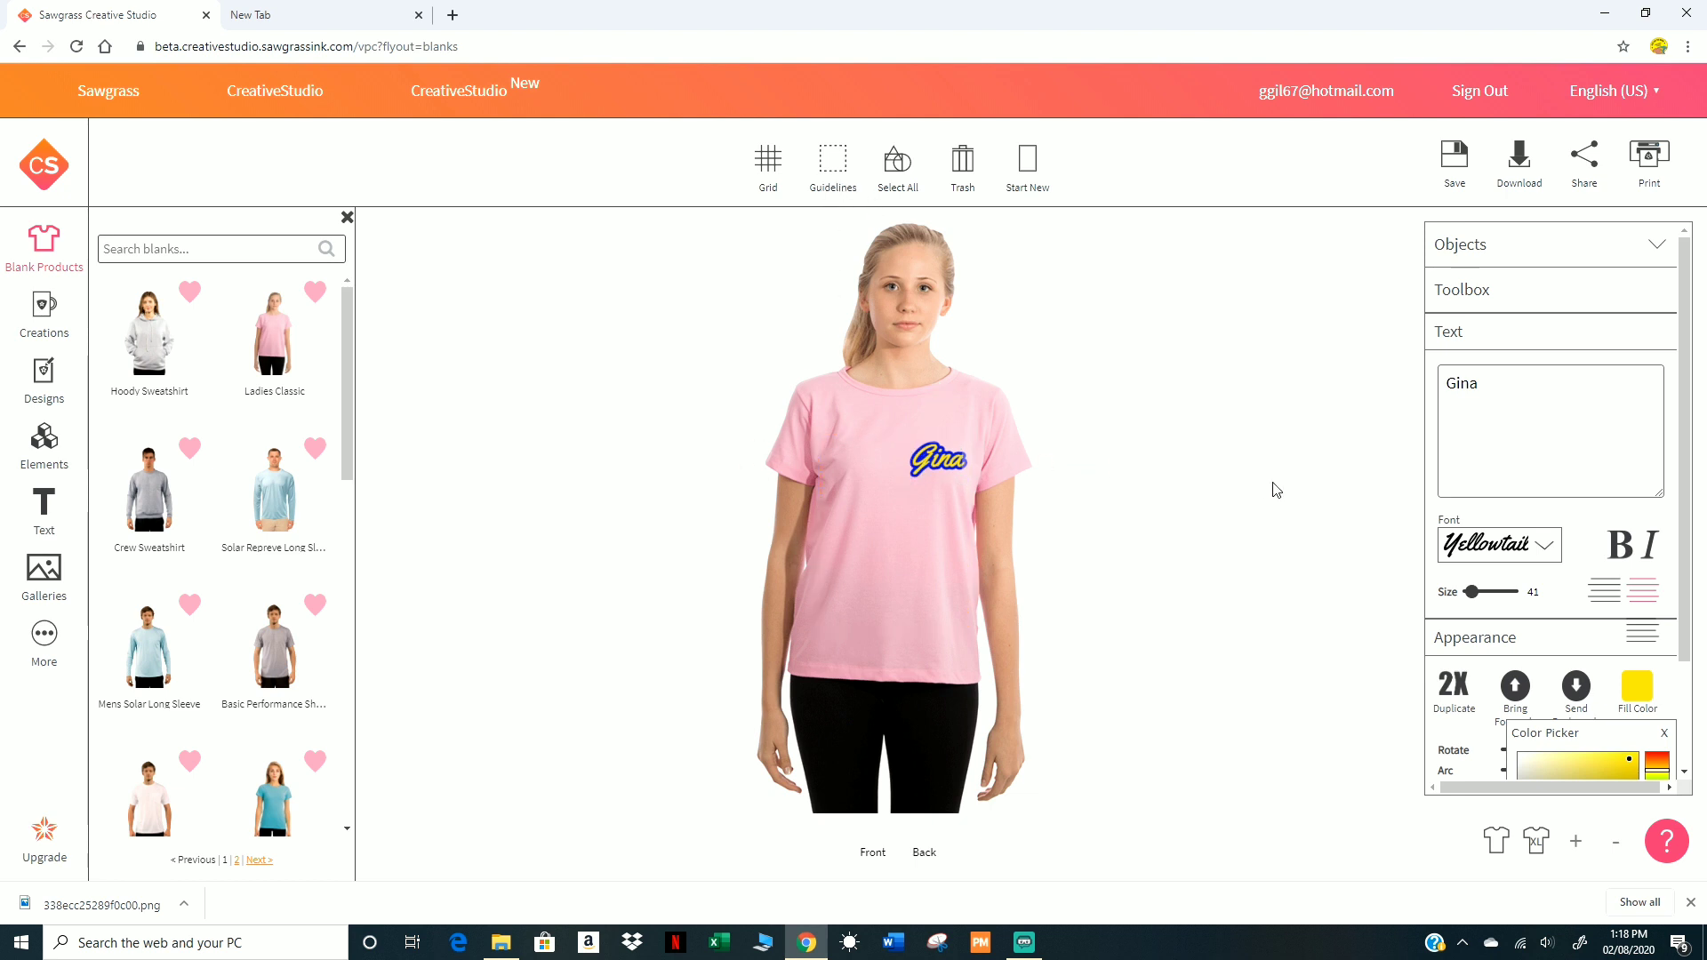
# Step: Switch to Snipping Tool, capture the whole model wearing the pink shirt, and close the snip
pyautogui.click(936, 942)
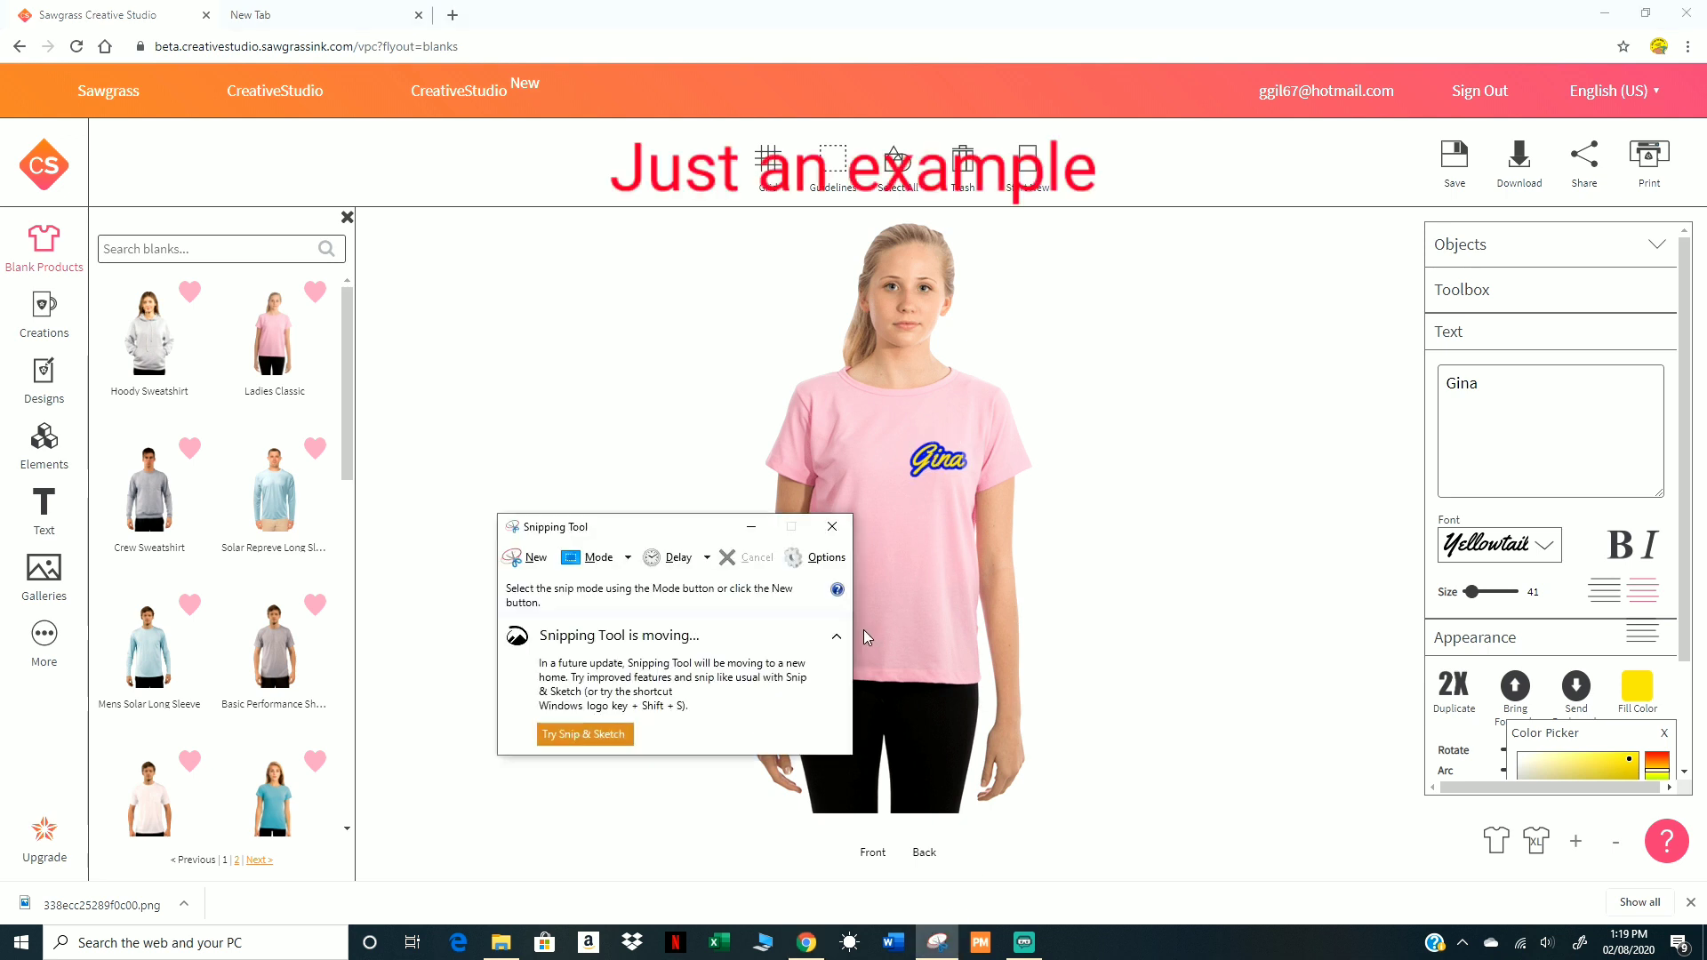
pyautogui.click(525, 557)
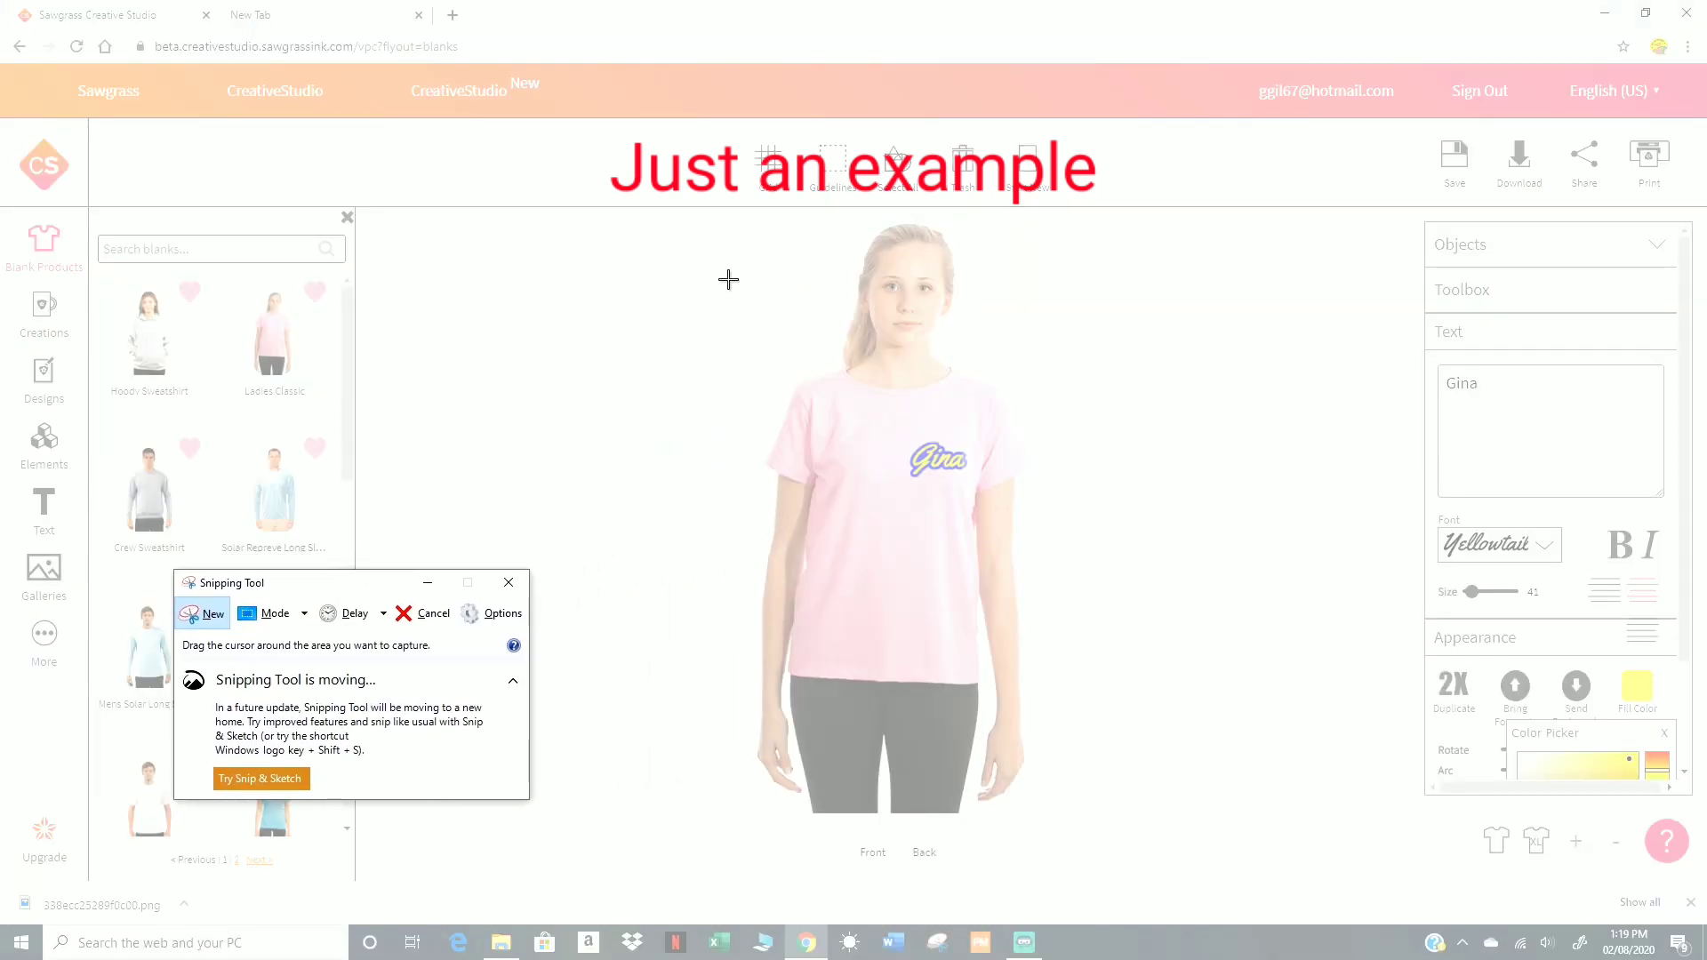
pyautogui.moveTo(720, 211); pyautogui.dragTo(1060, 823)
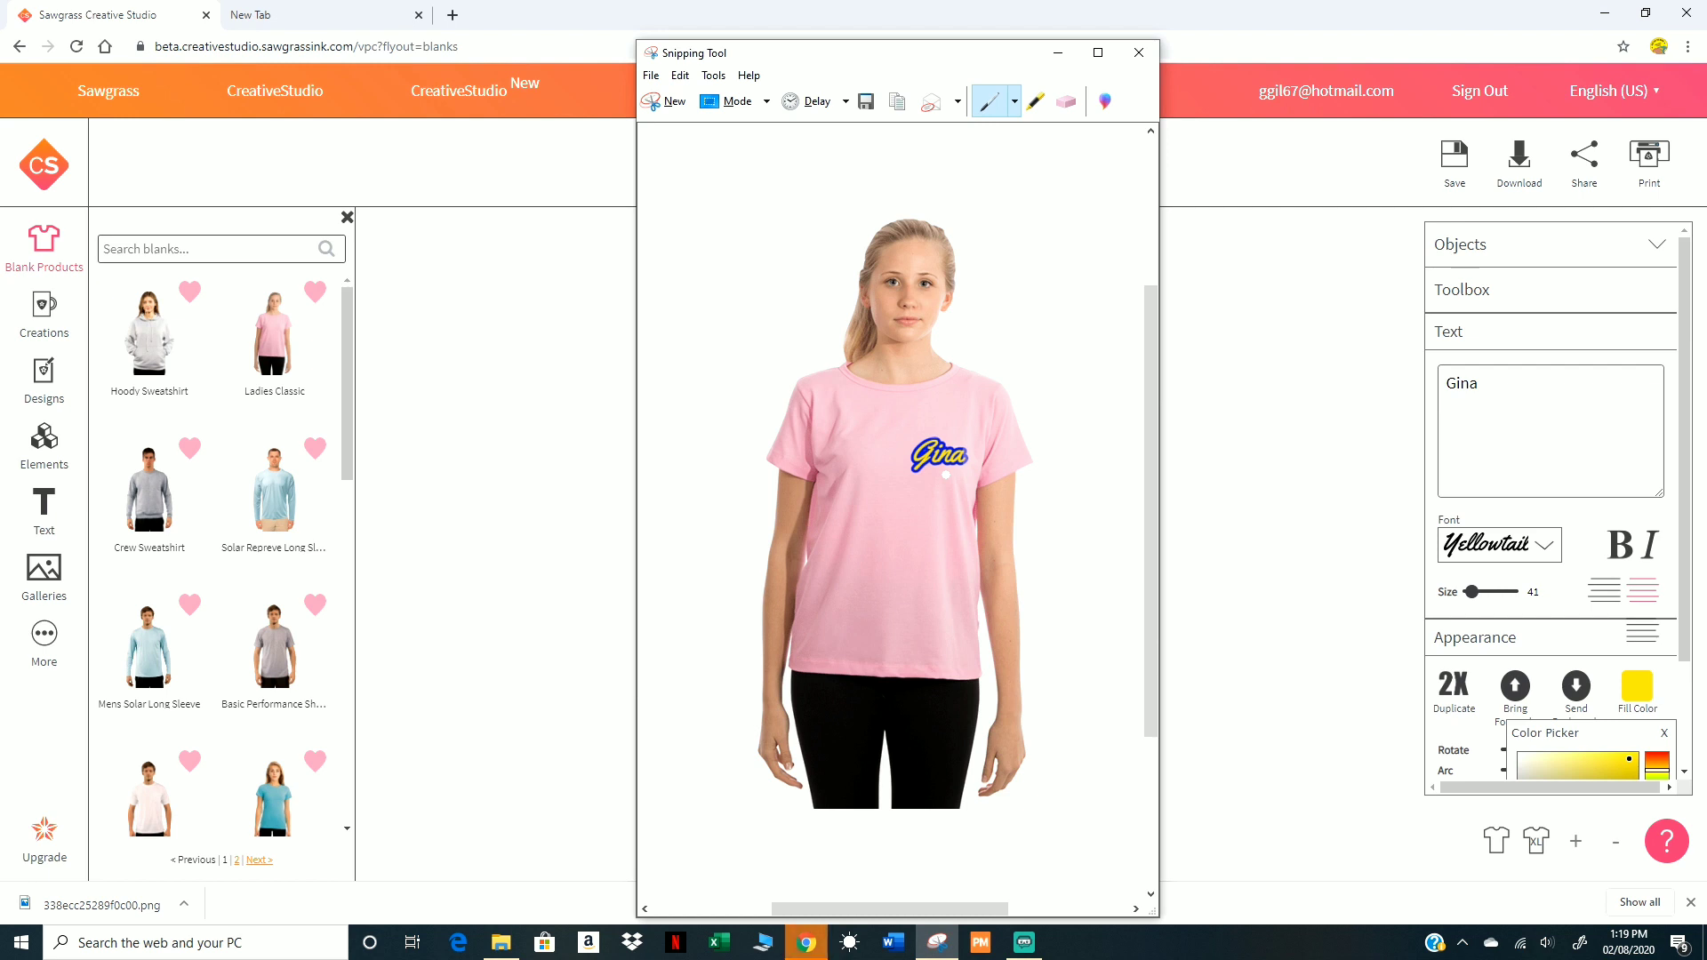
pyautogui.click(1137, 55)
pyautogui.click(970, 497)
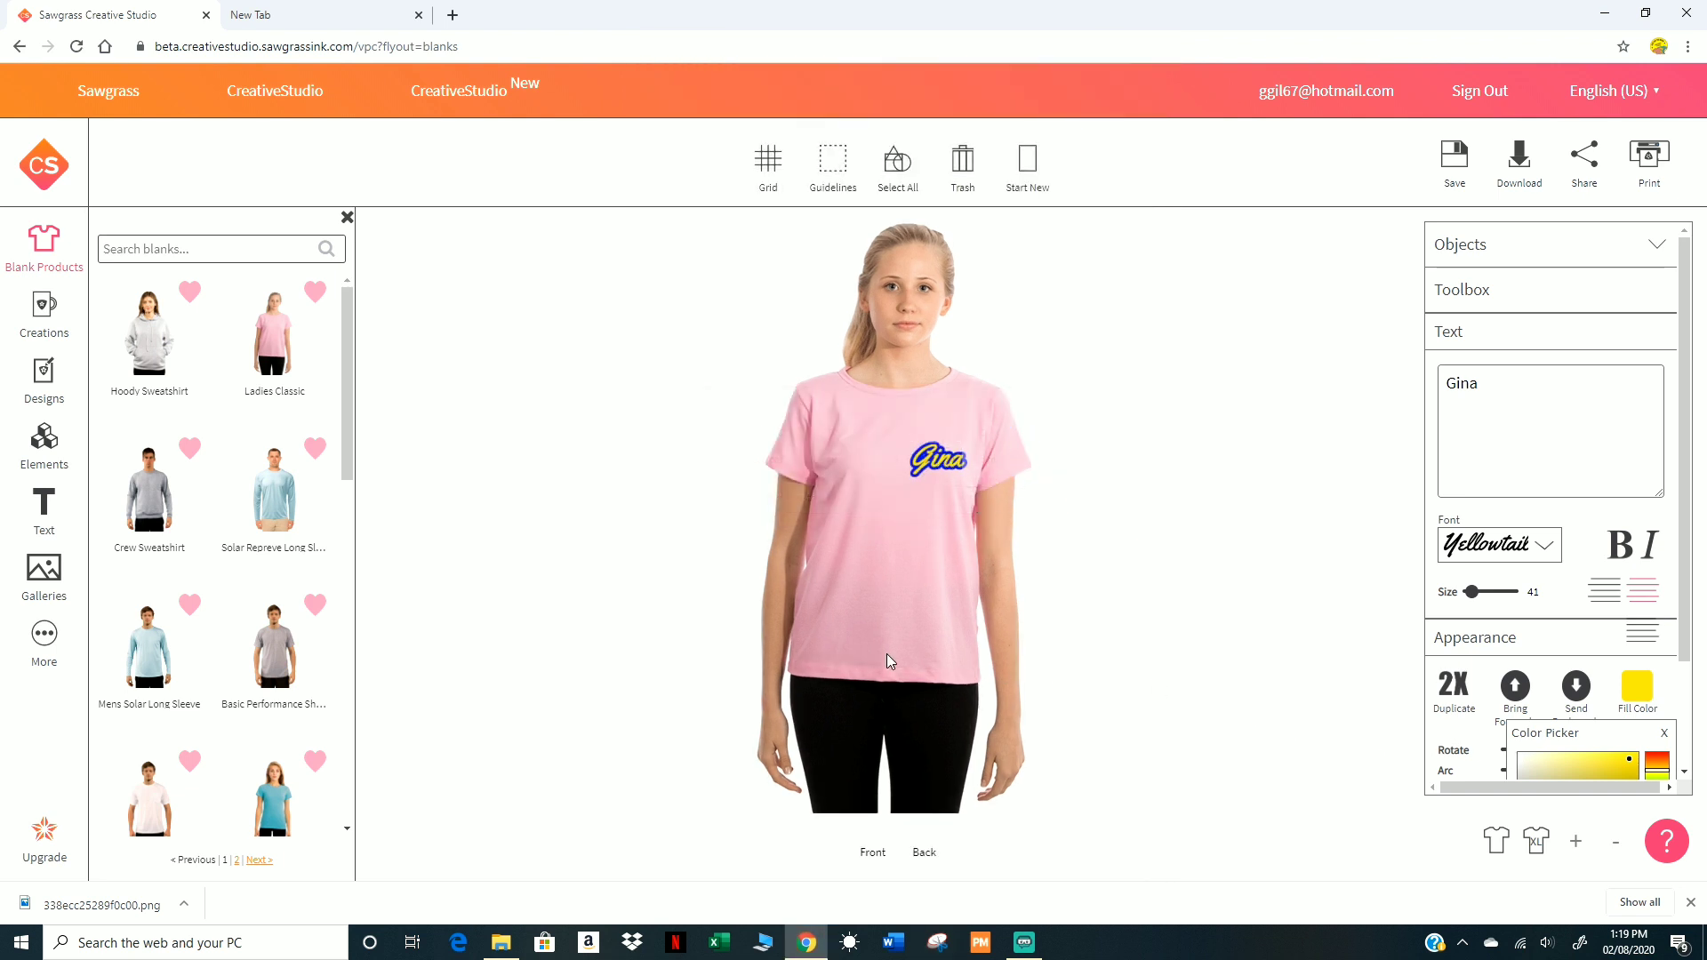
# Step: Switch the blank to the Solar Repreve long-sleeve shirt and adjust the name's position on the chest
pyautogui.click(282, 508)
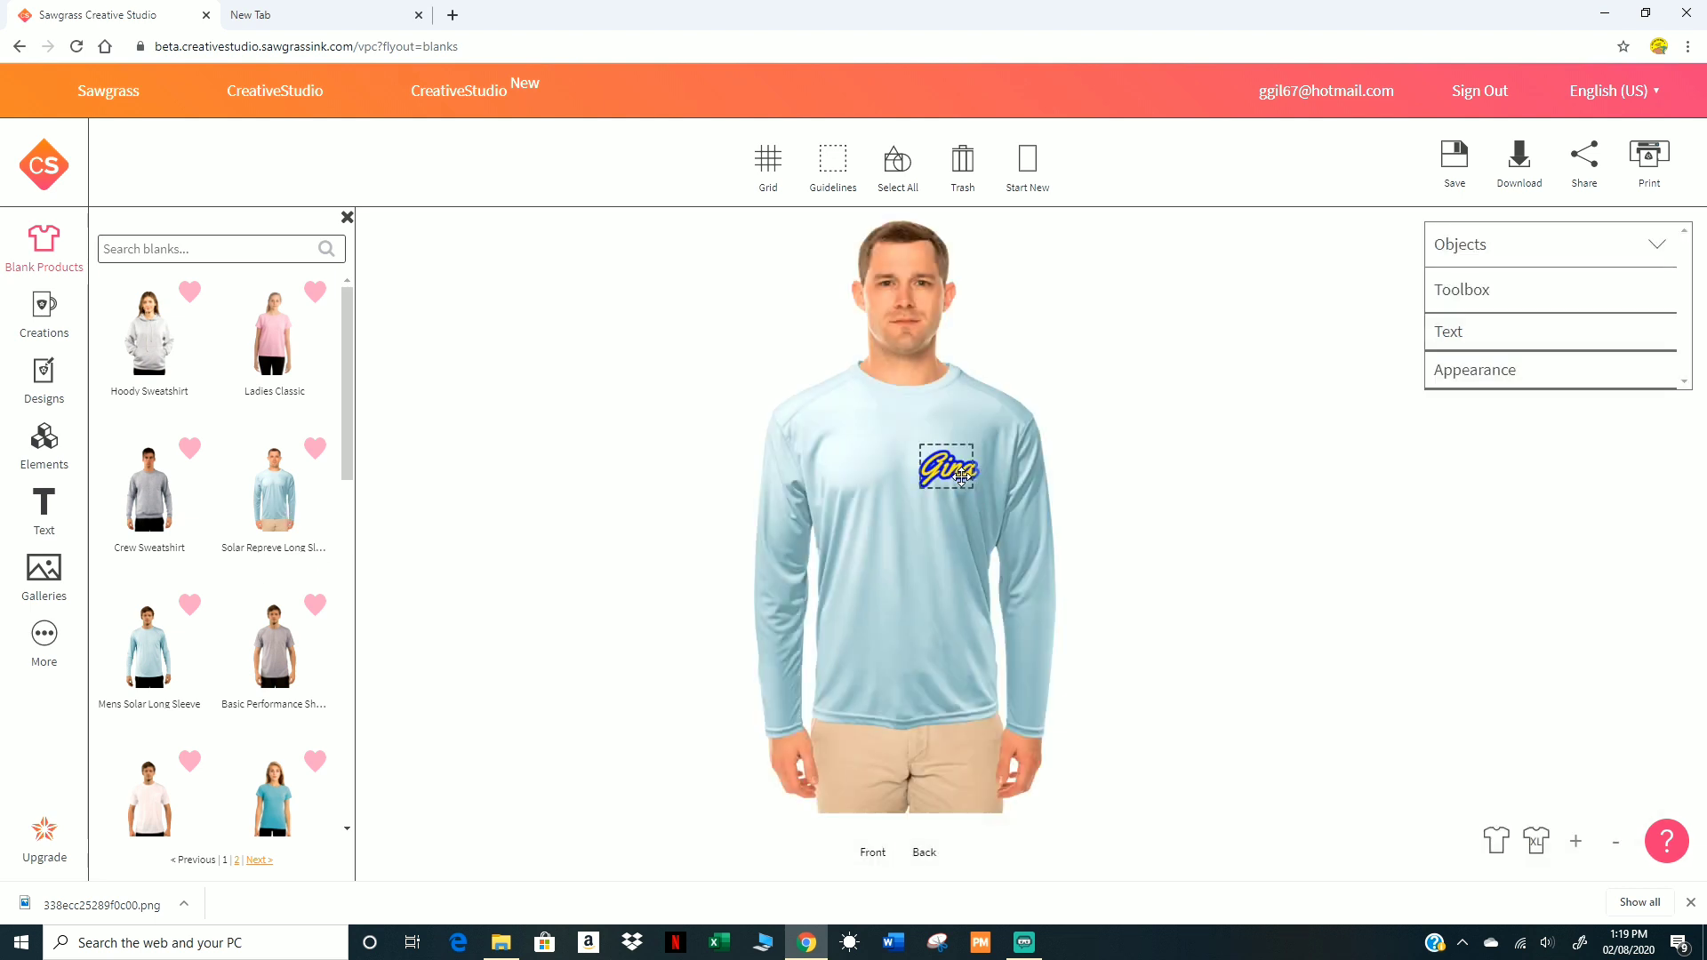
pyautogui.moveTo(963, 478)
pyautogui.mouseDown()
pyautogui.moveTo(948, 452)
pyautogui.moveTo(865, 450)
pyautogui.moveTo(964, 490)
pyautogui.moveTo(958, 467)
pyautogui.mouseUp()
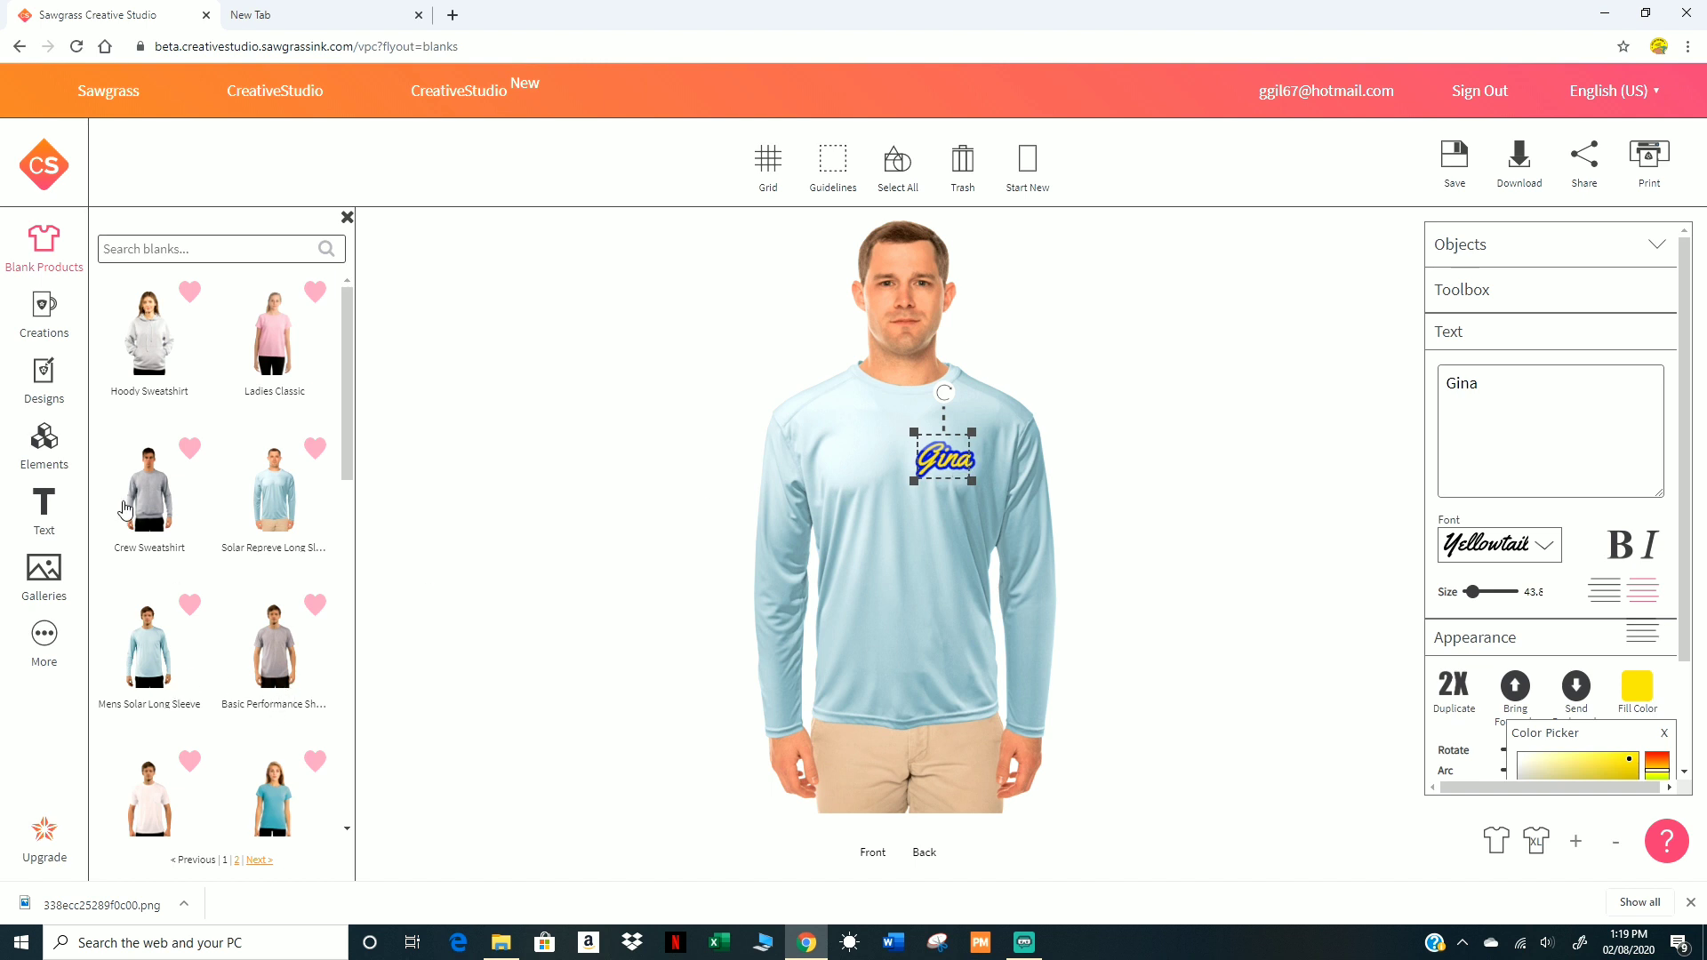
# Step: Switch to the 17.7 x 3.9cm bottle opener blank from Gifts and position the name near its middle at size 74
pyautogui.click(41, 257)
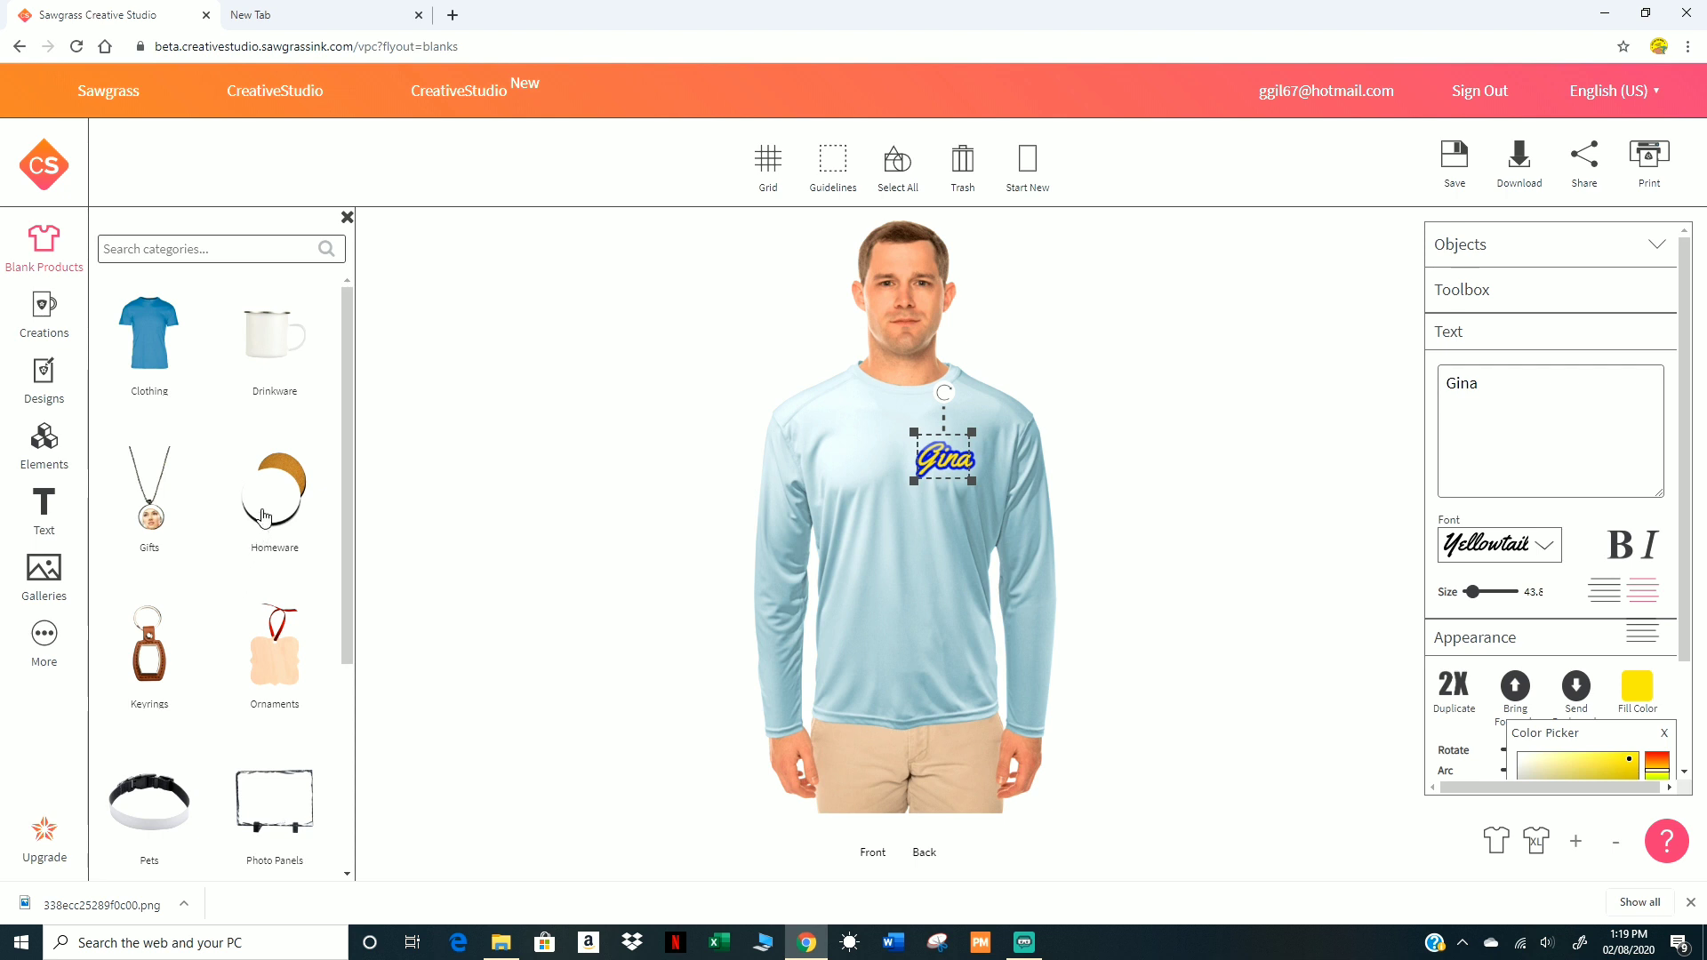
pyautogui.click(156, 527)
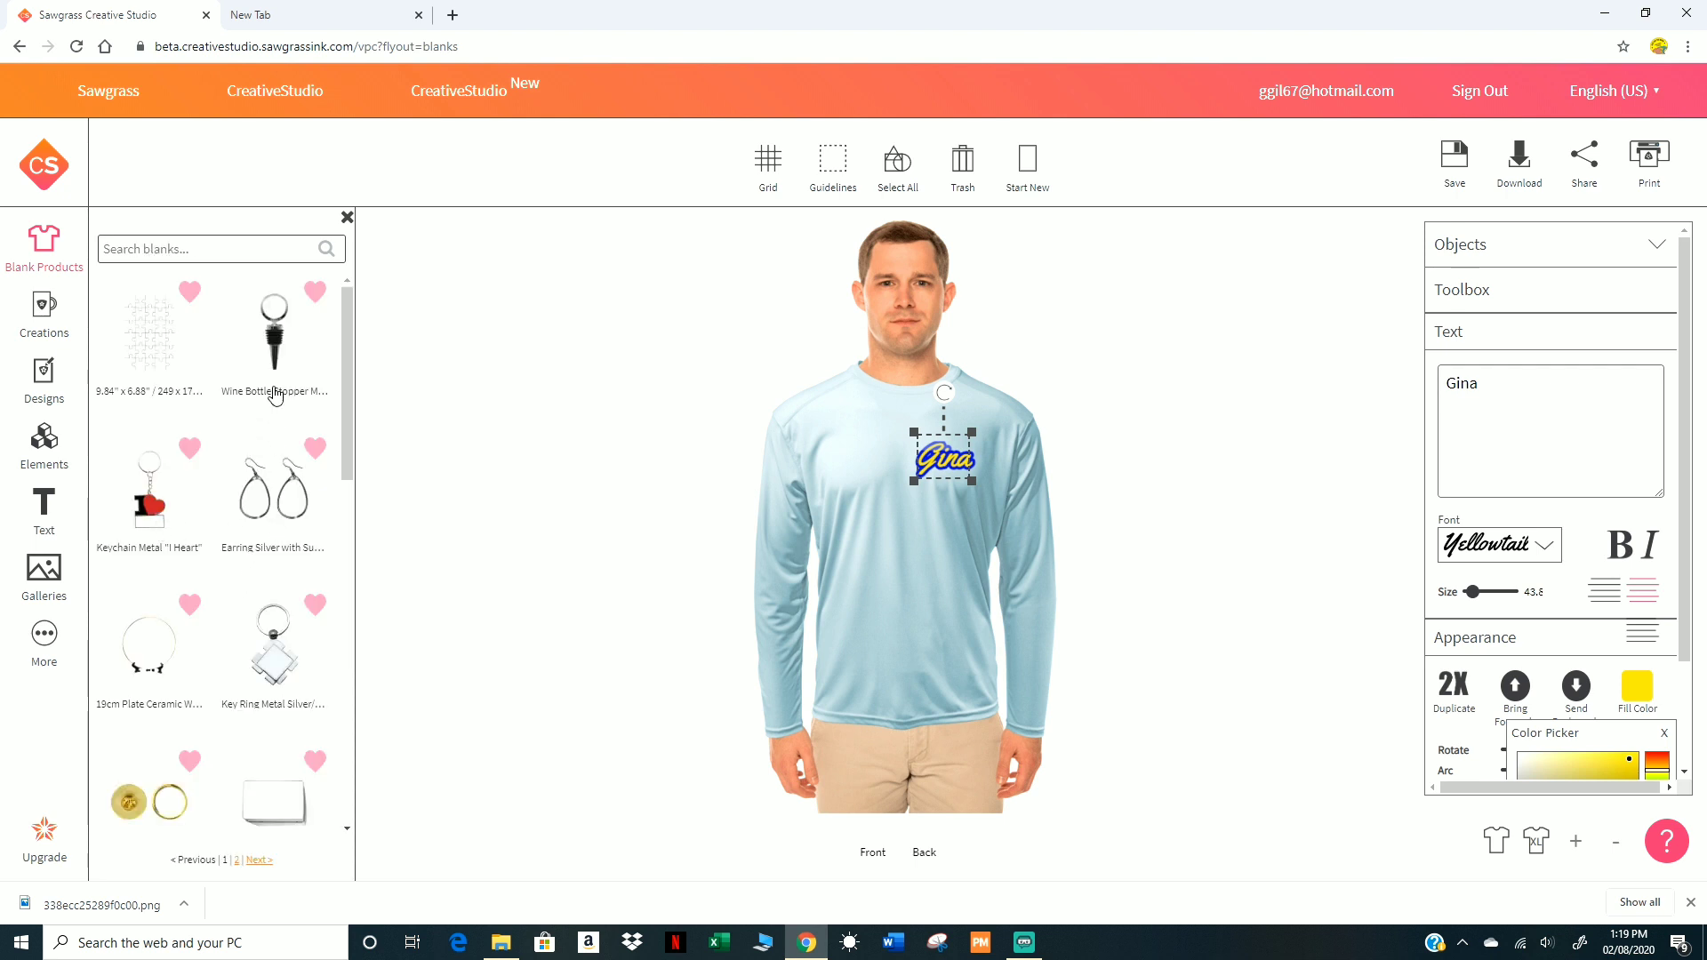
pyautogui.scroll(-7, 273, 623)
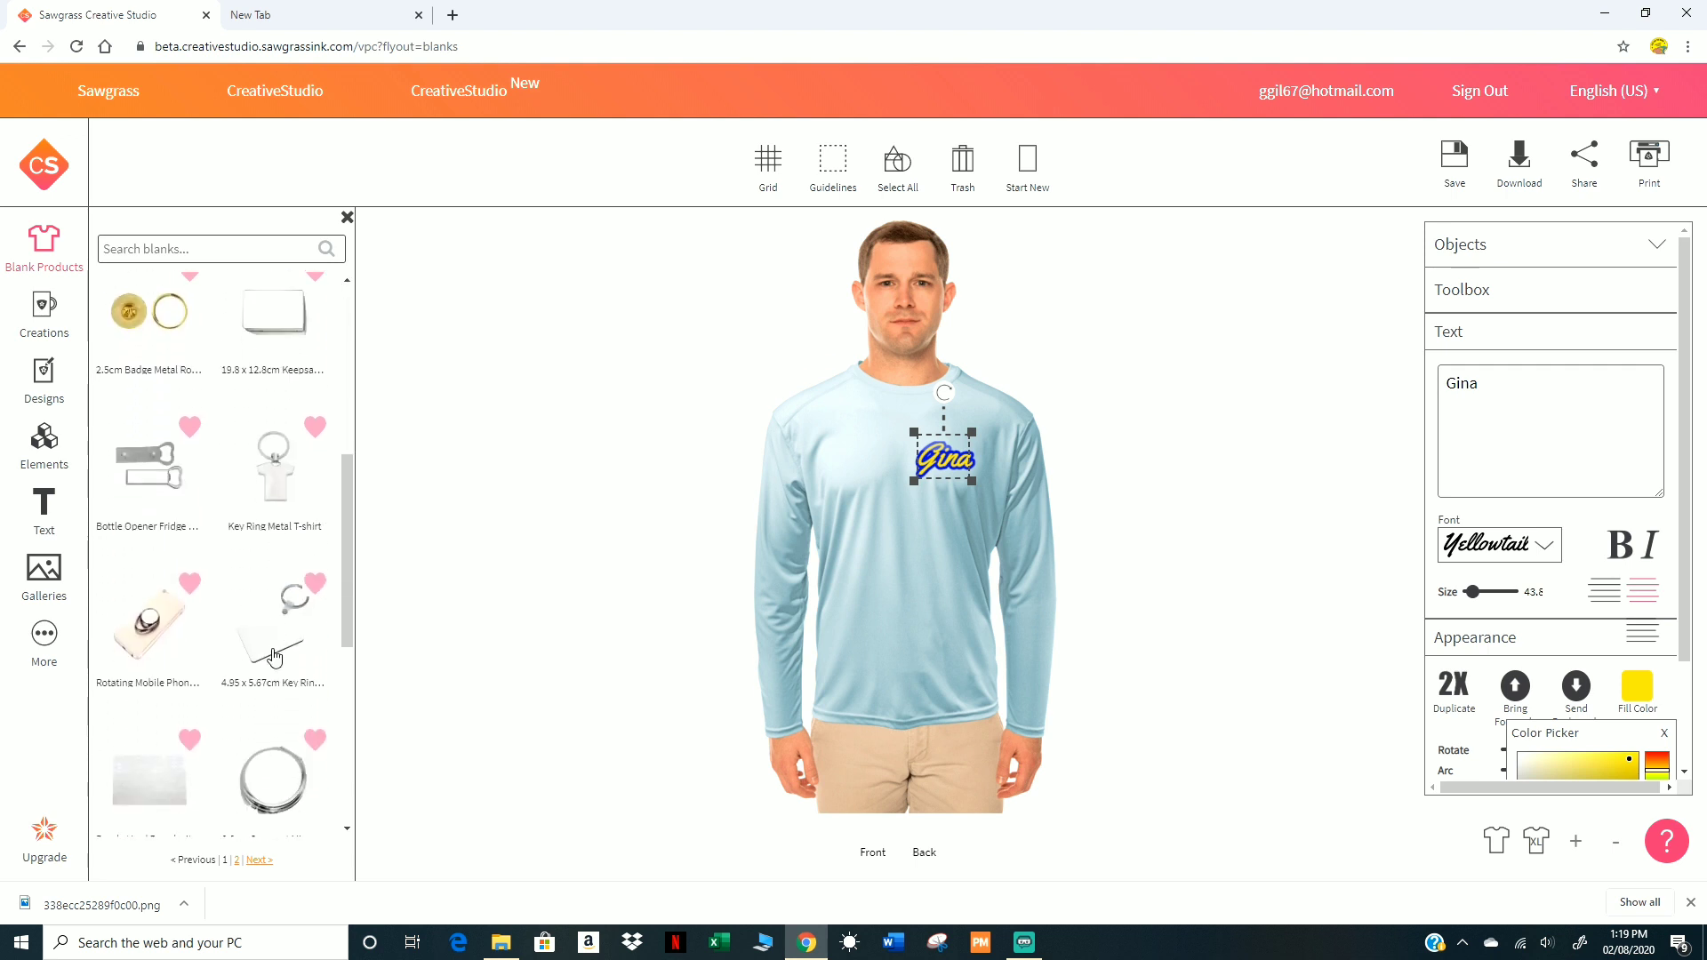
pyautogui.scroll(-1, 273, 662)
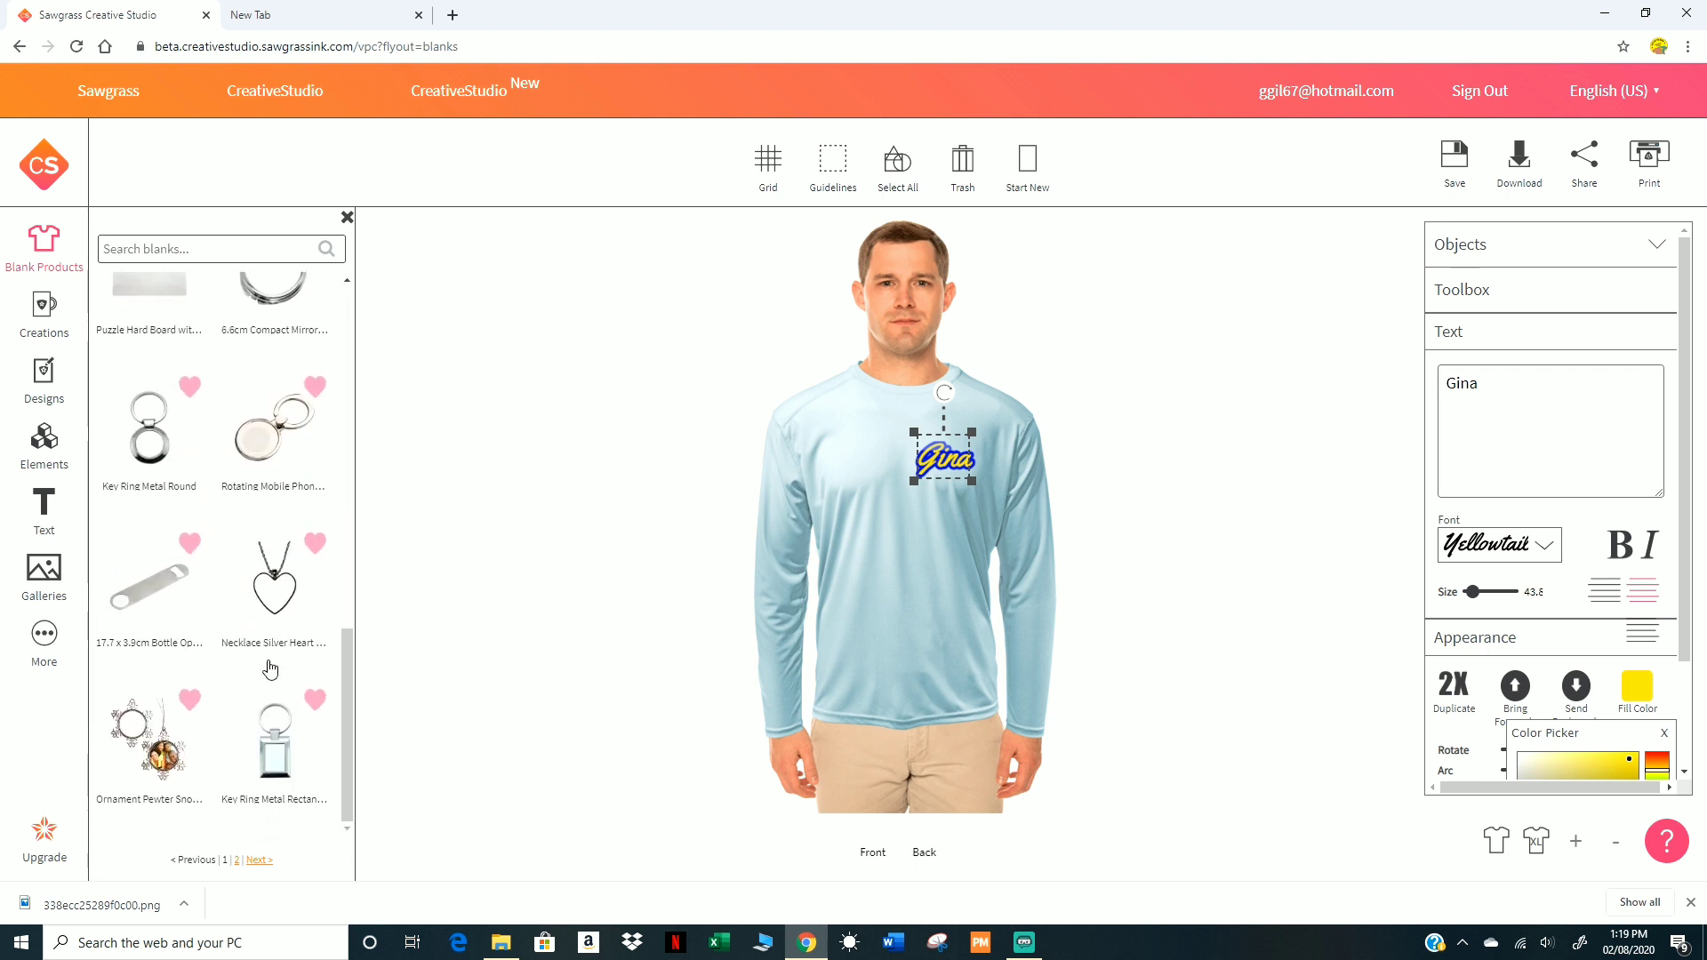
pyautogui.click(149, 600)
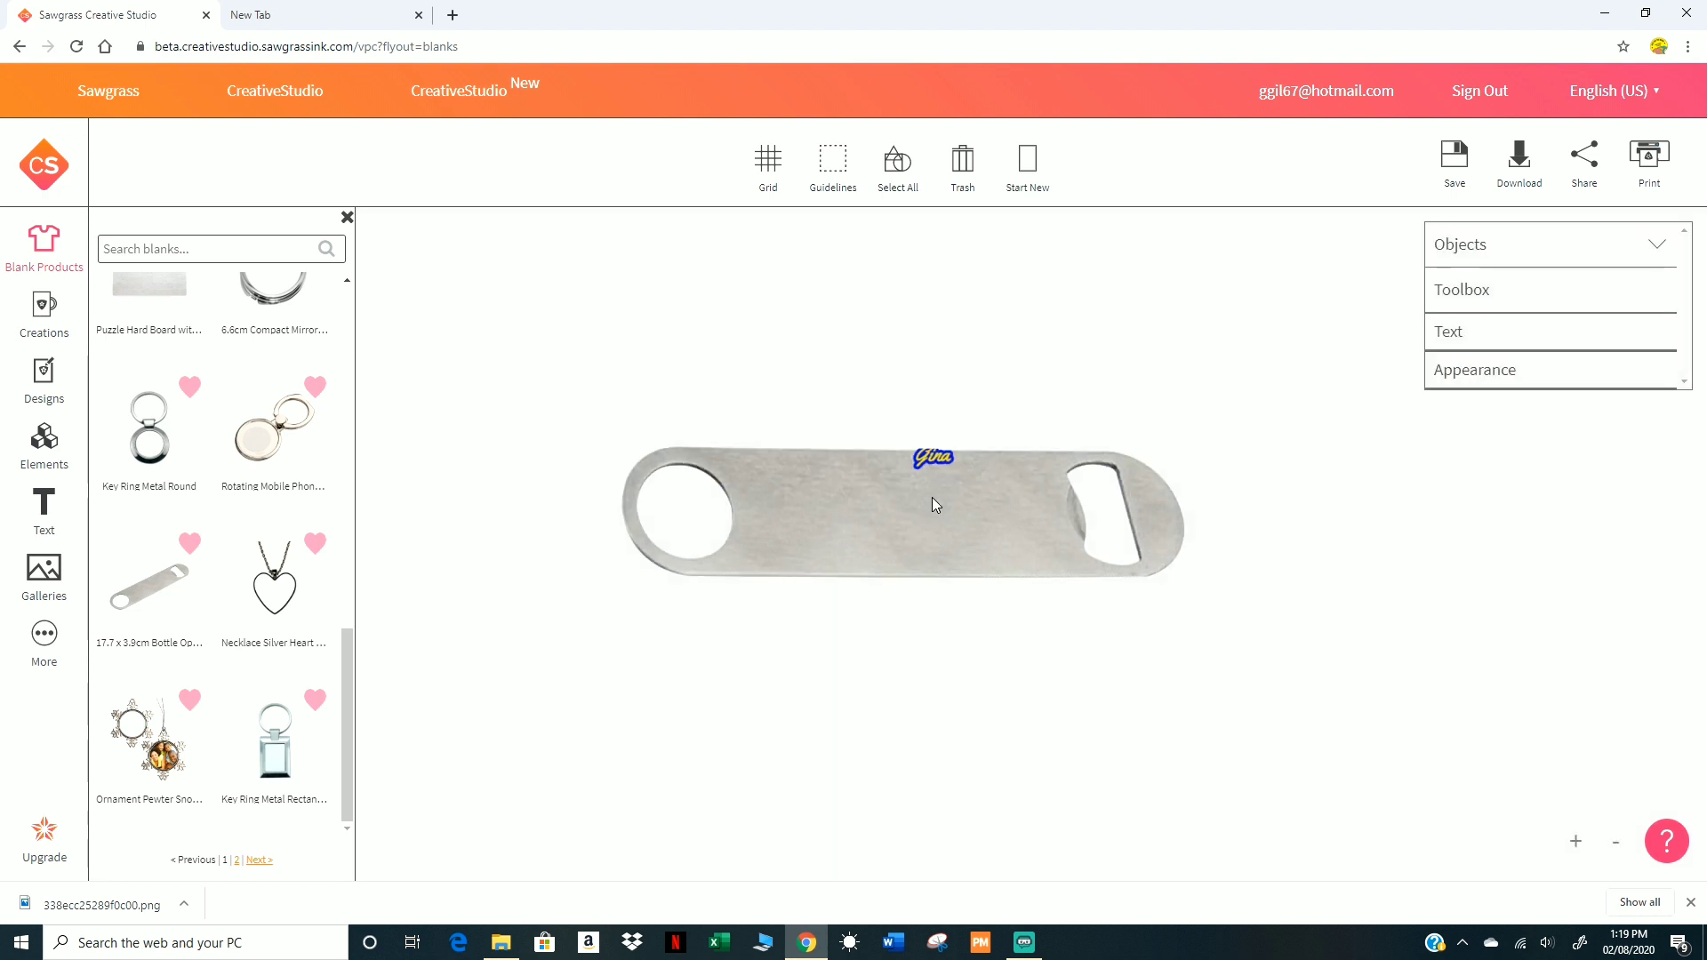
pyautogui.moveTo(922, 460); pyautogui.dragTo(829, 526)
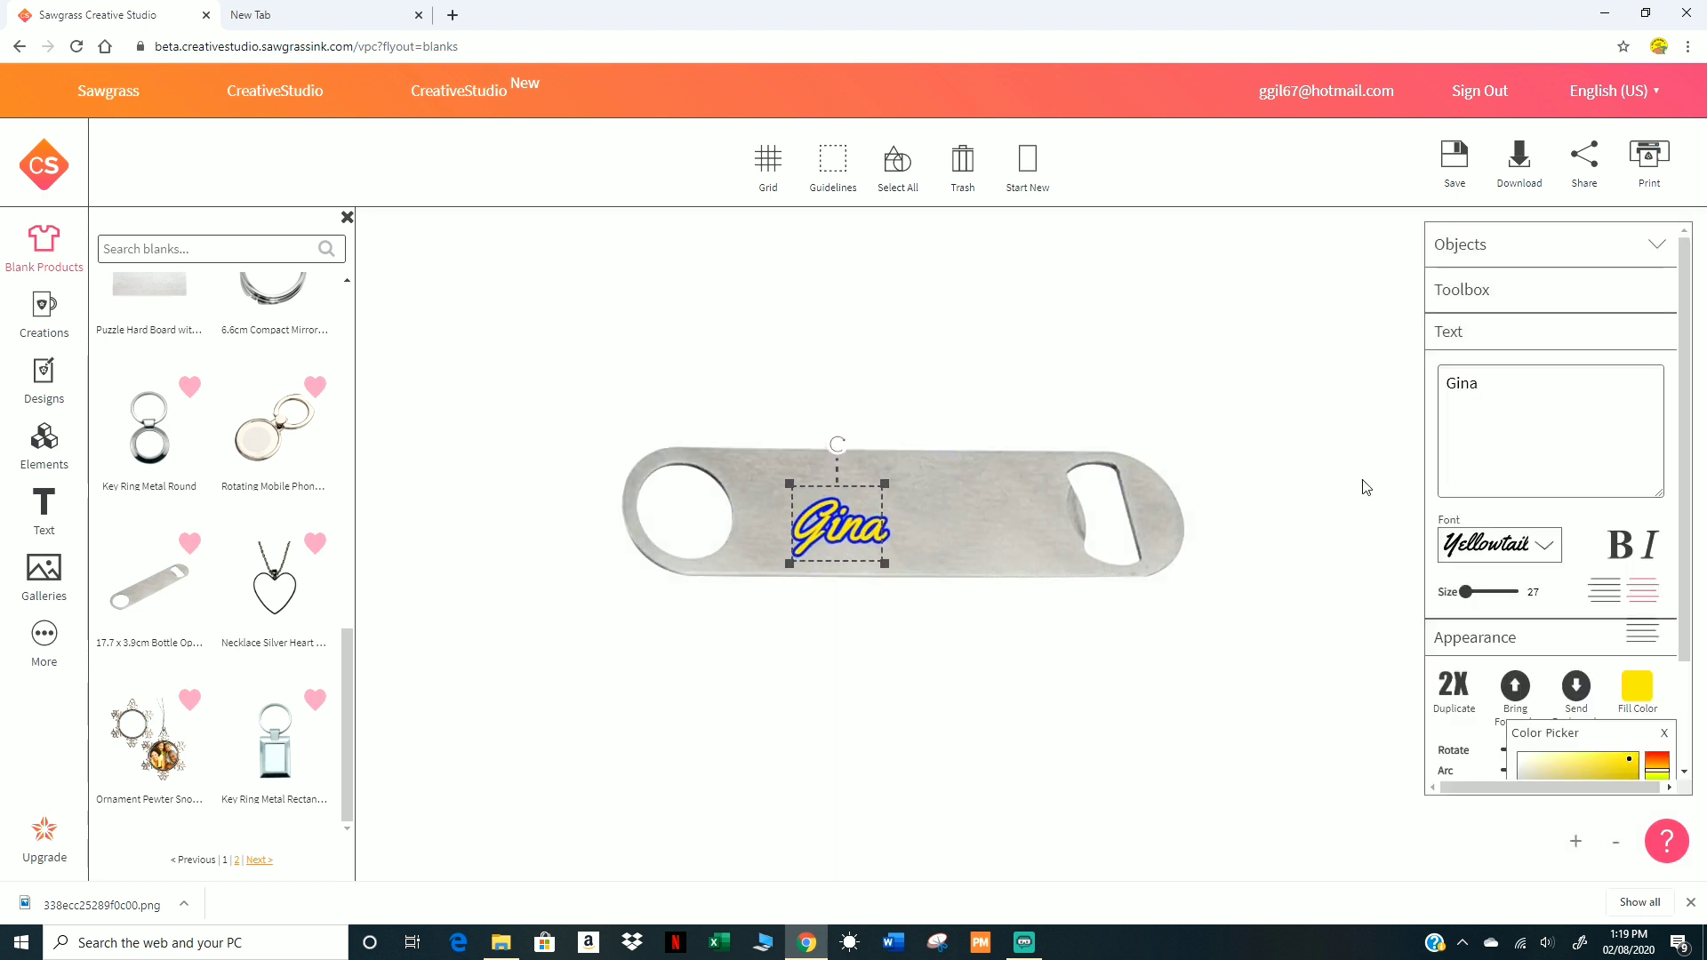
pyautogui.moveTo(849, 536); pyautogui.dragTo(895, 514)
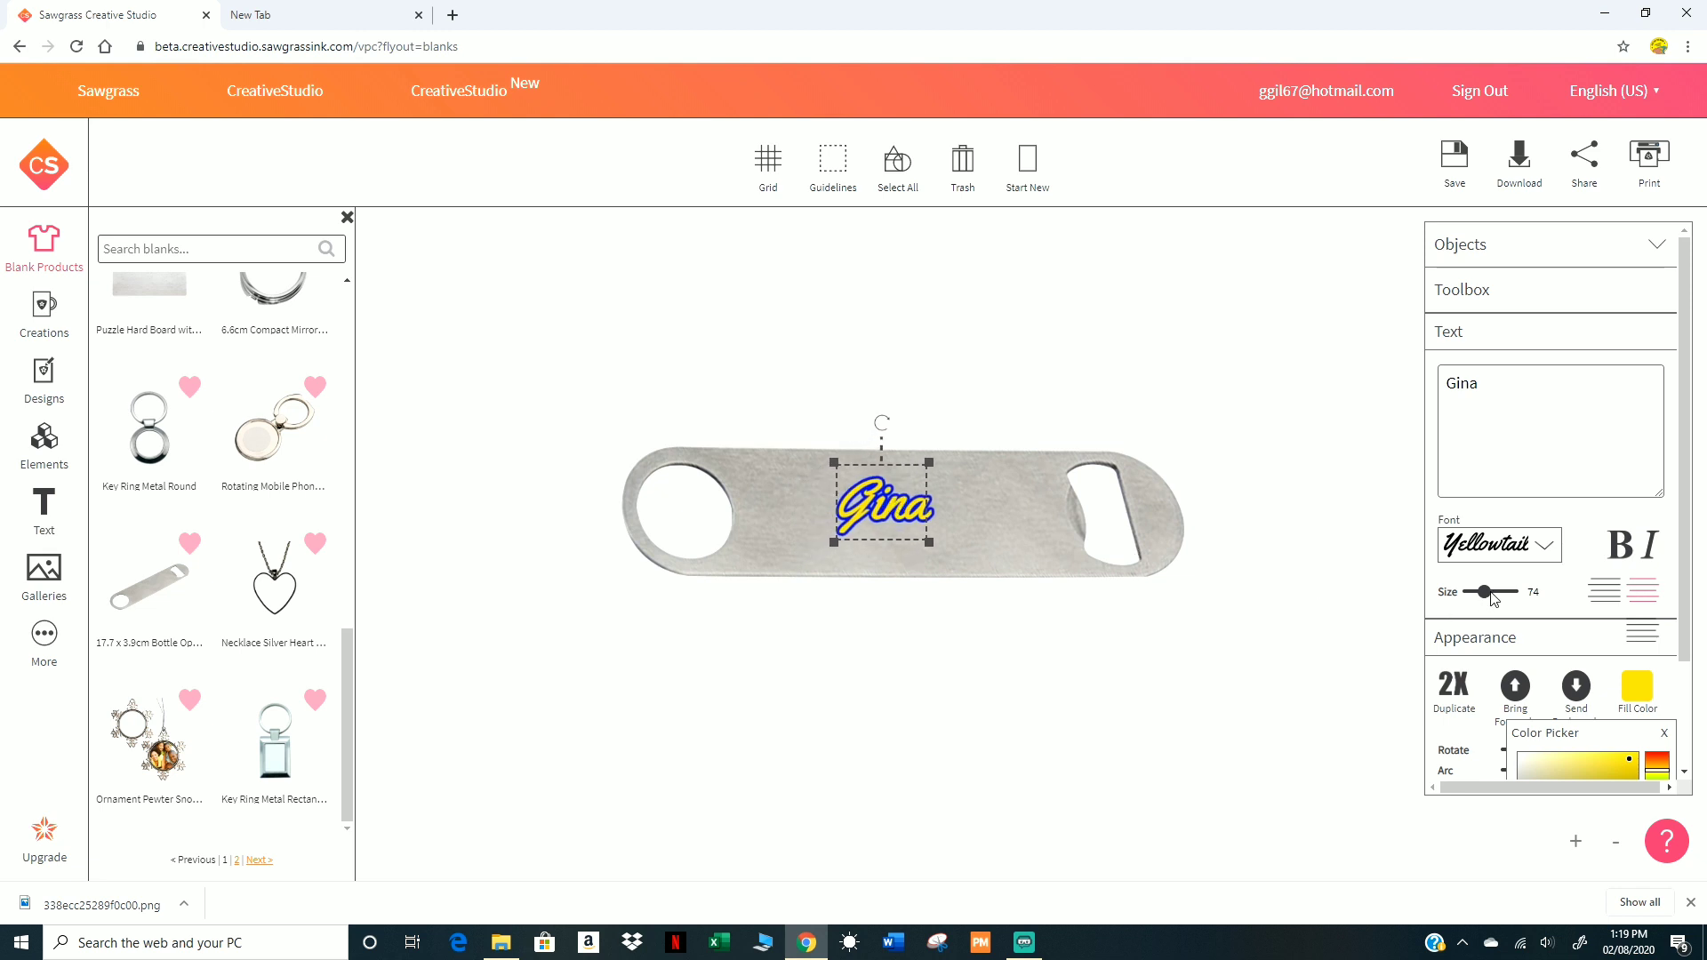
# Step: Enlarge the name on the bottle opener to size 148, show the guidelines, and shift the name toward the middle of the blank
pyautogui.moveTo(1493, 596); pyautogui.dragTo(1526, 591)
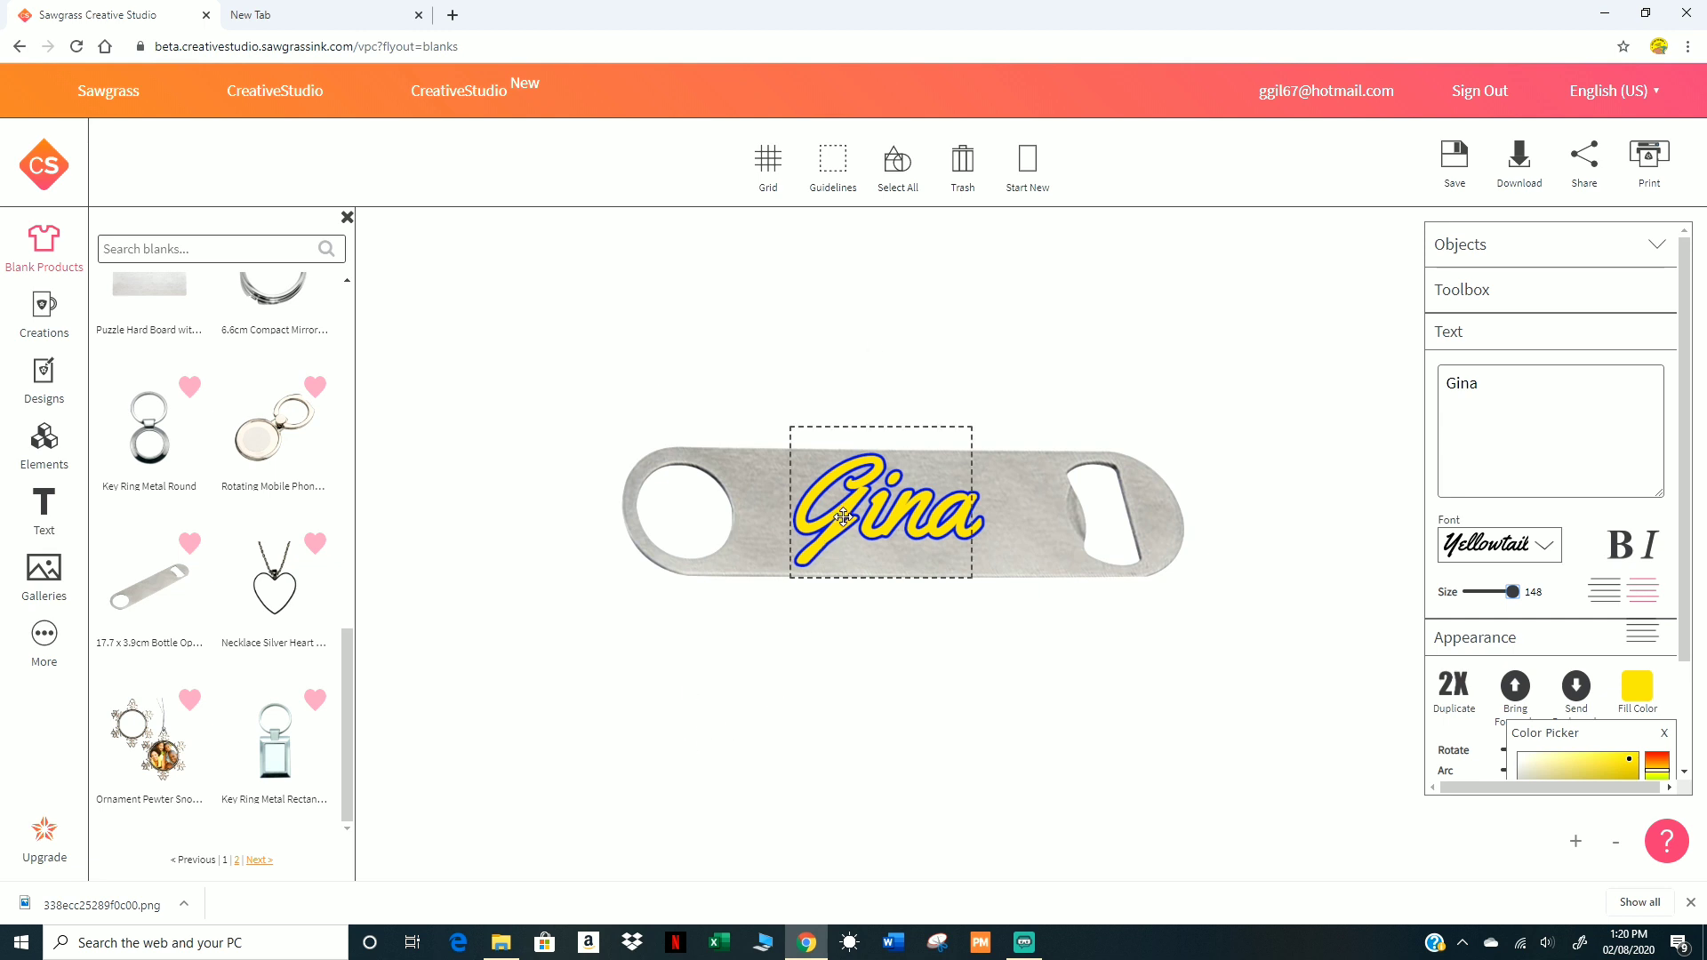
pyautogui.click(826, 179)
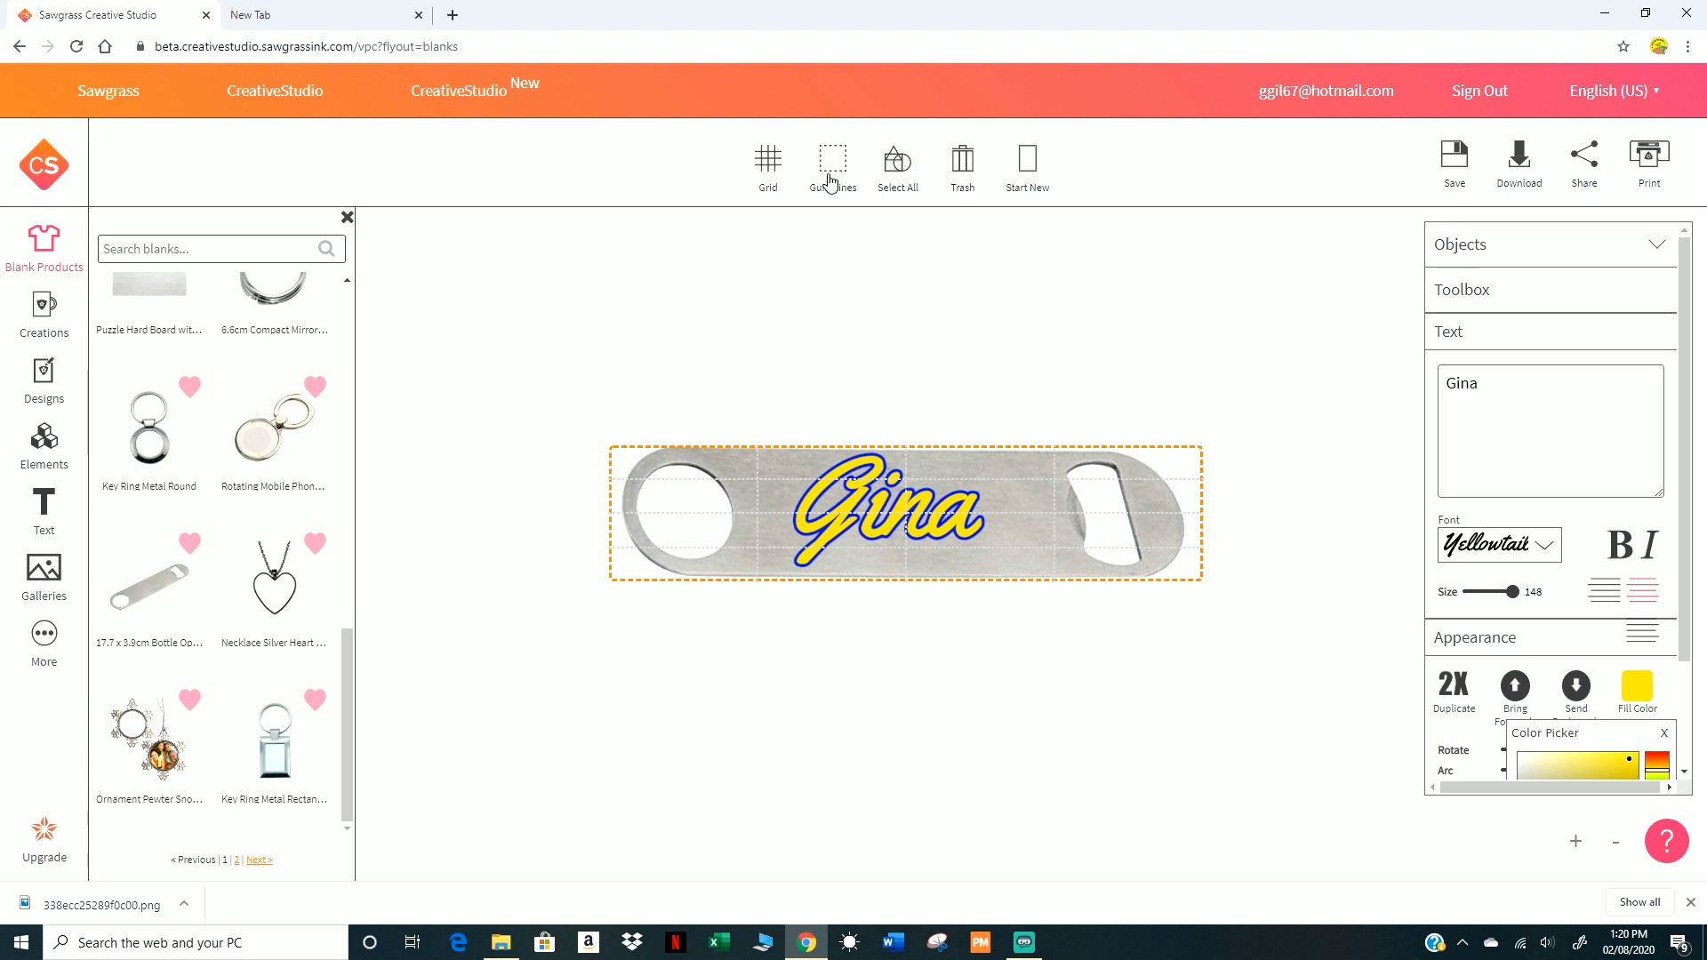
pyautogui.click(899, 180)
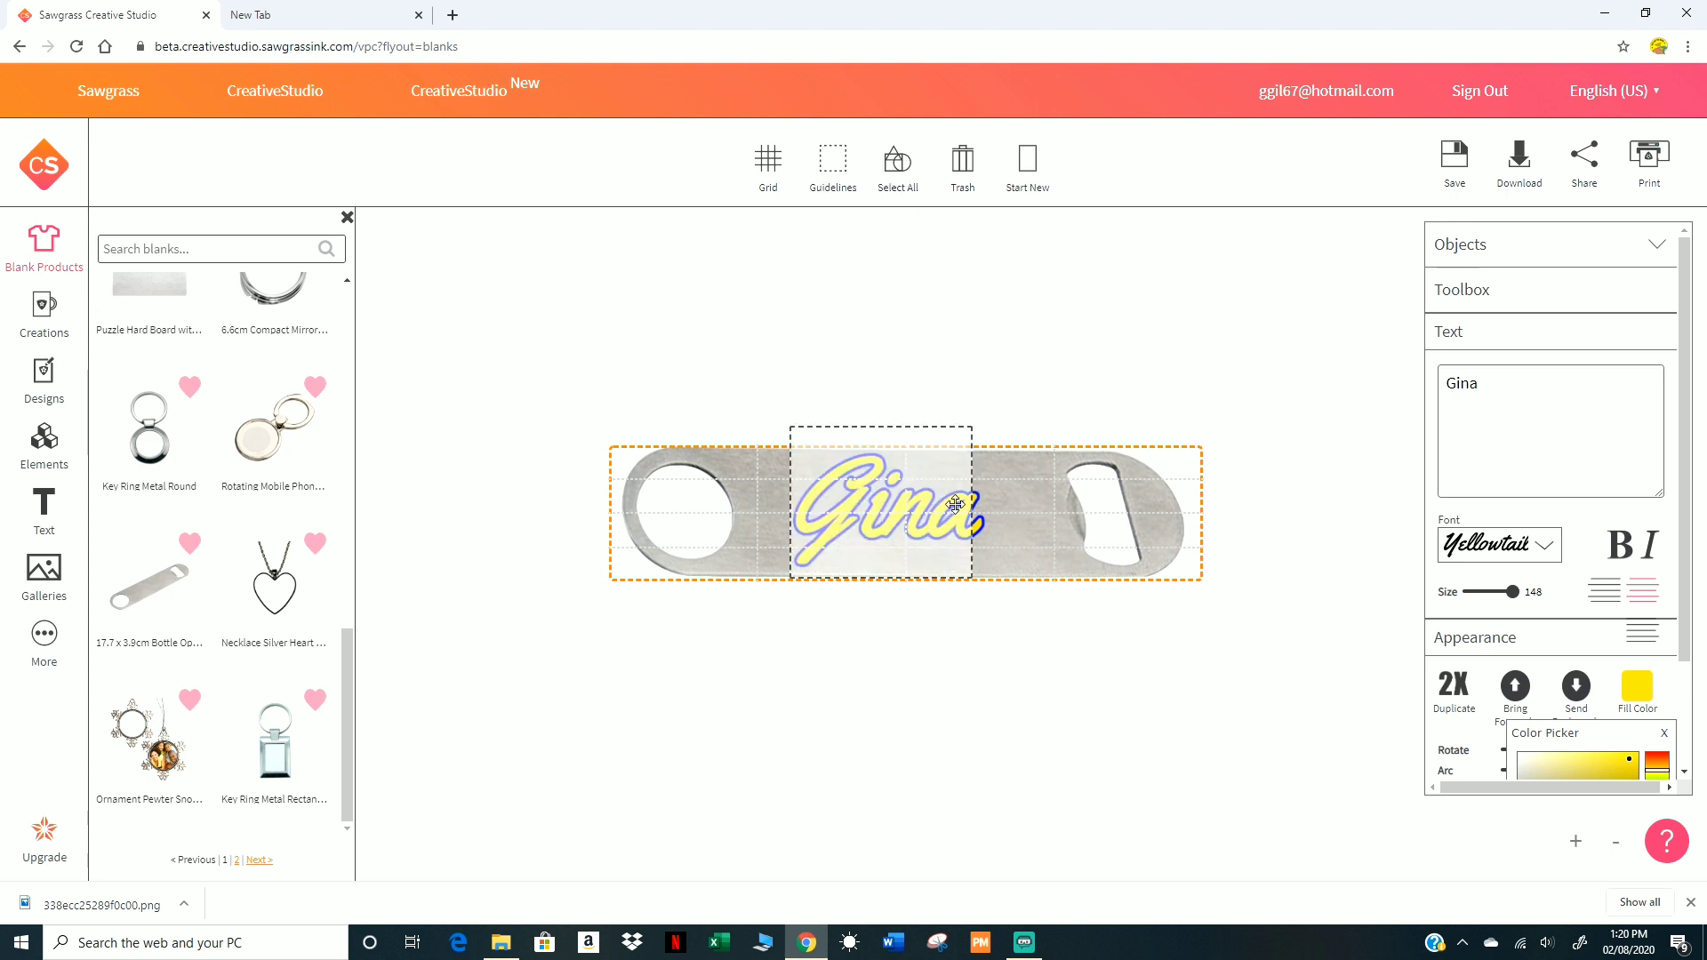
pyautogui.moveTo(955, 504)
pyautogui.mouseDown()
pyautogui.moveTo(923, 504)
pyautogui.moveTo(968, 506)
pyautogui.mouseUp()
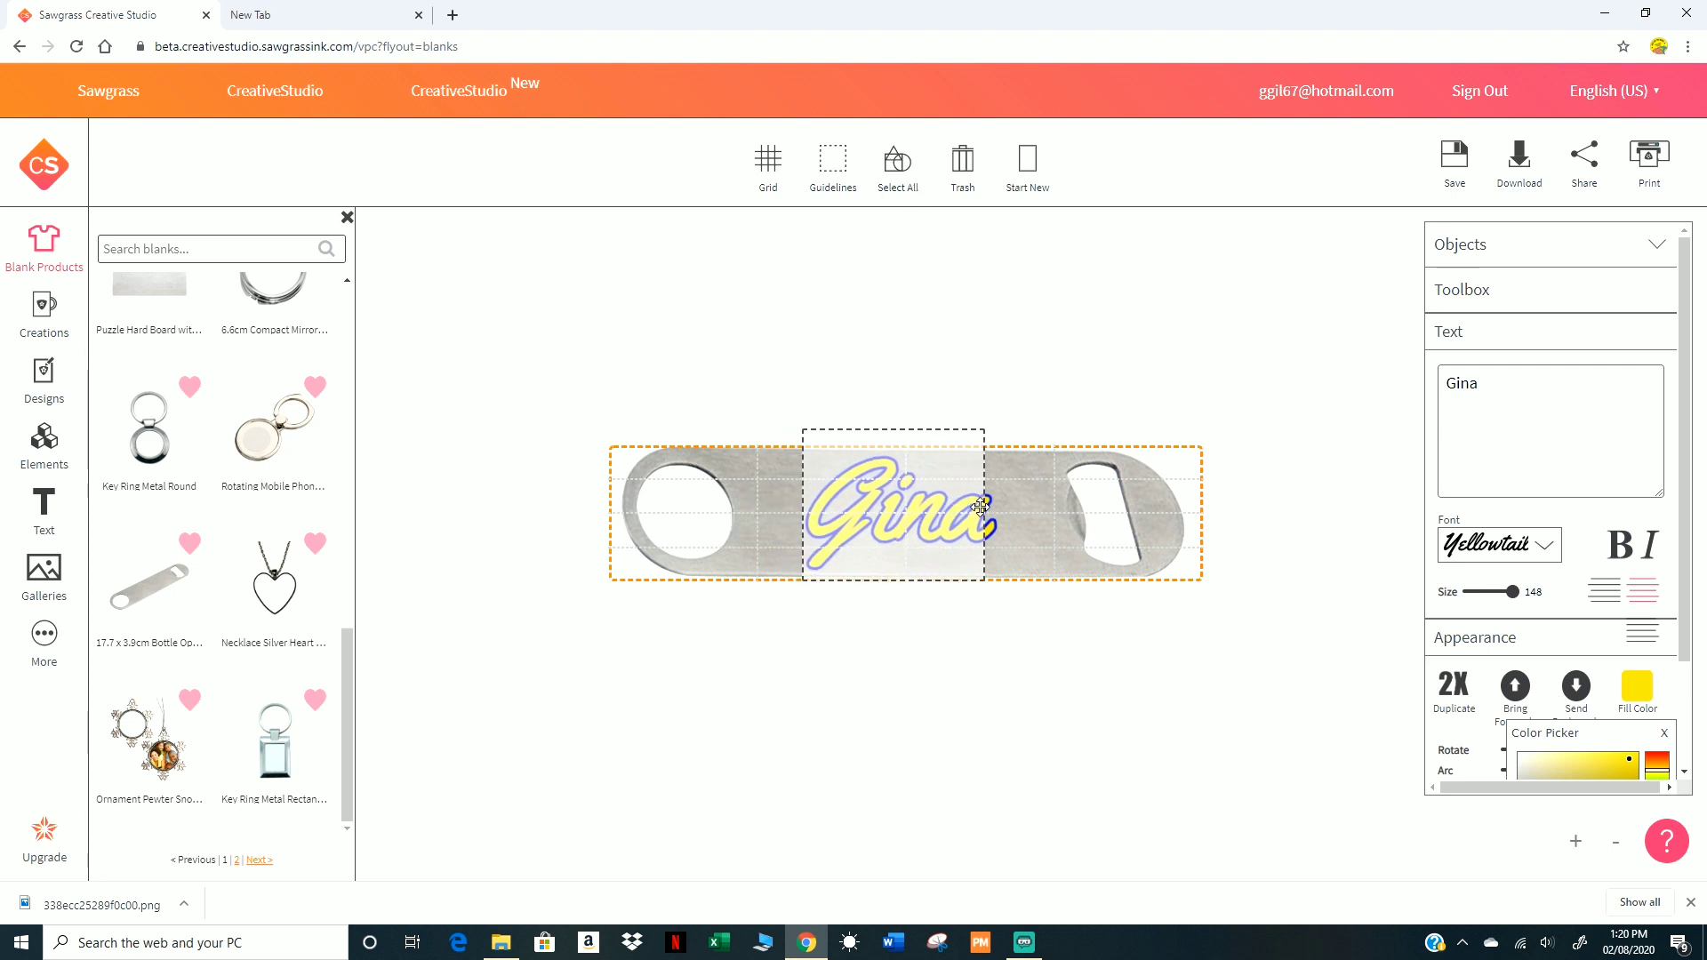
pyautogui.moveTo(979, 507); pyautogui.dragTo(979, 507)
# Step: Delete the name from the bottle opener blank
pyautogui.click(964, 169)
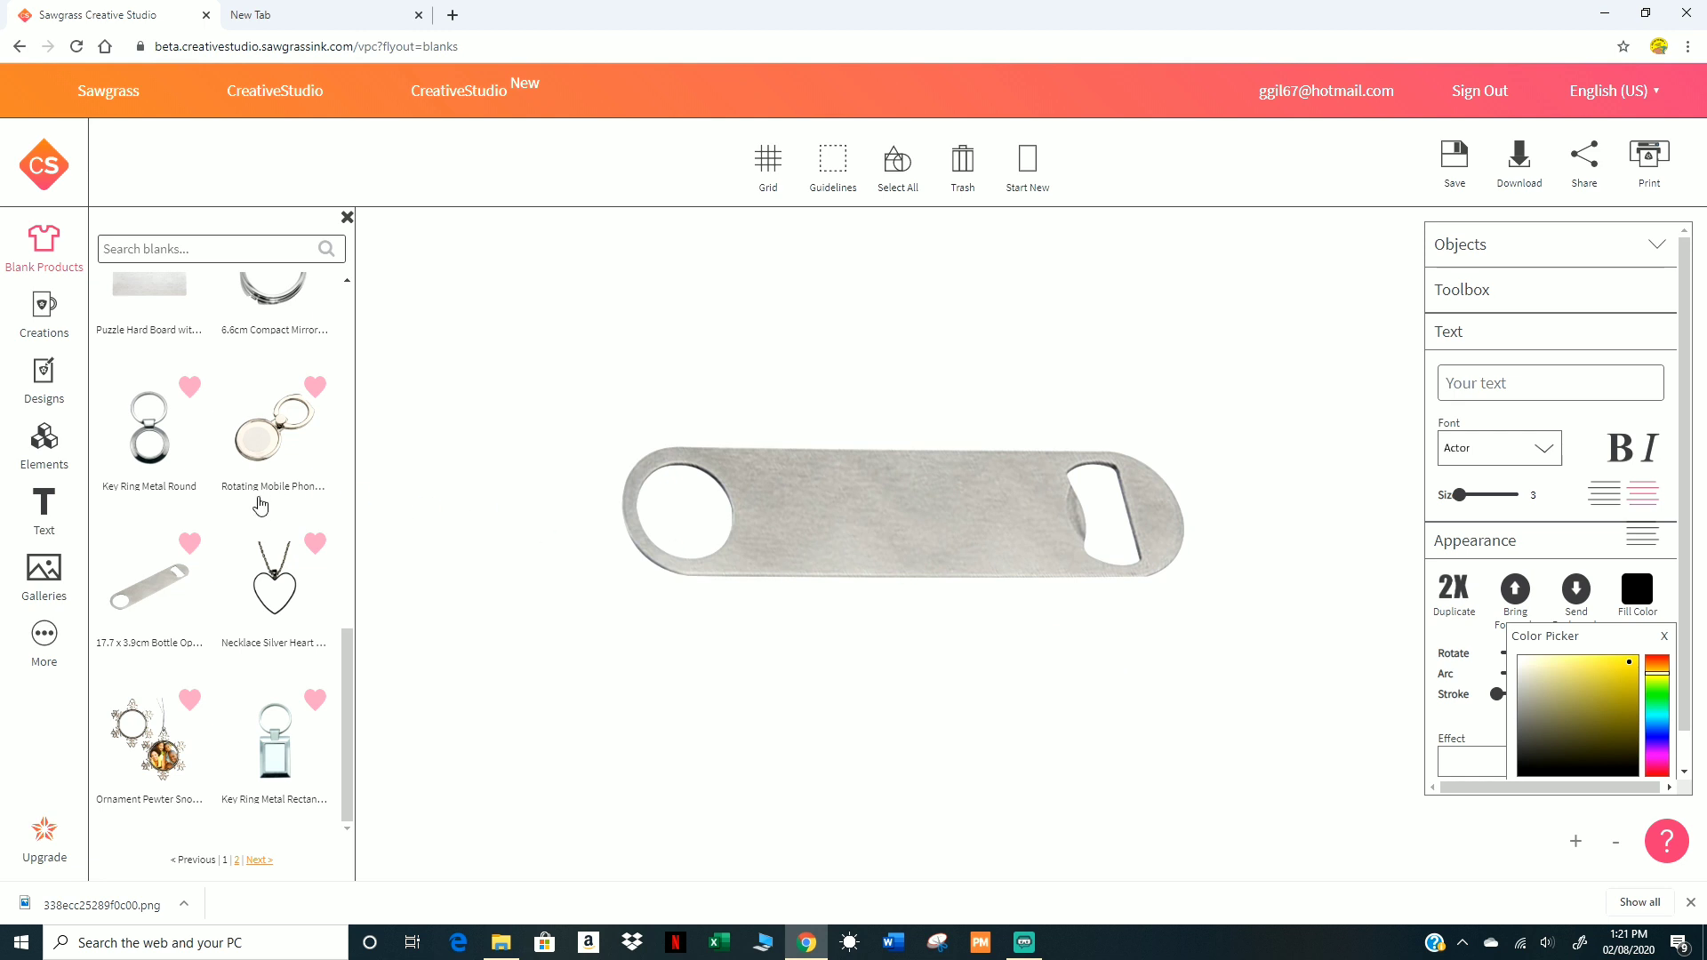
# Step: Look through the gift blanks, the text folders and the blank product categories from Clothing to Tiles and Ceramics
pyautogui.scroll(5, 248, 606)
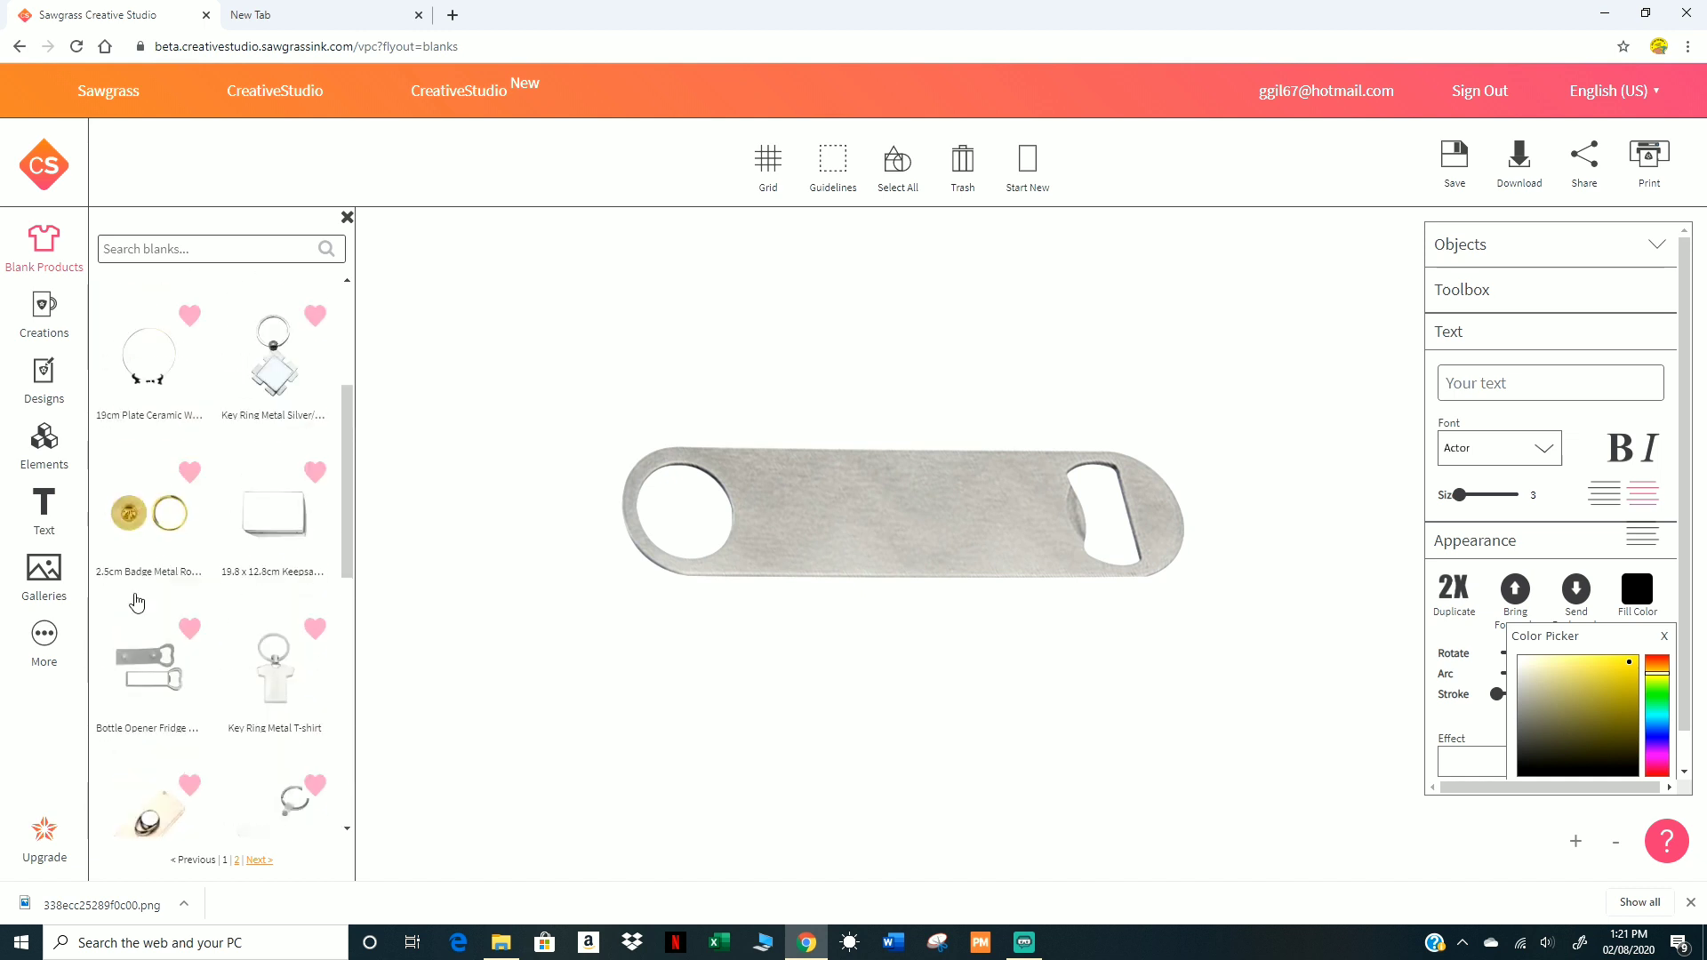
pyautogui.click(46, 511)
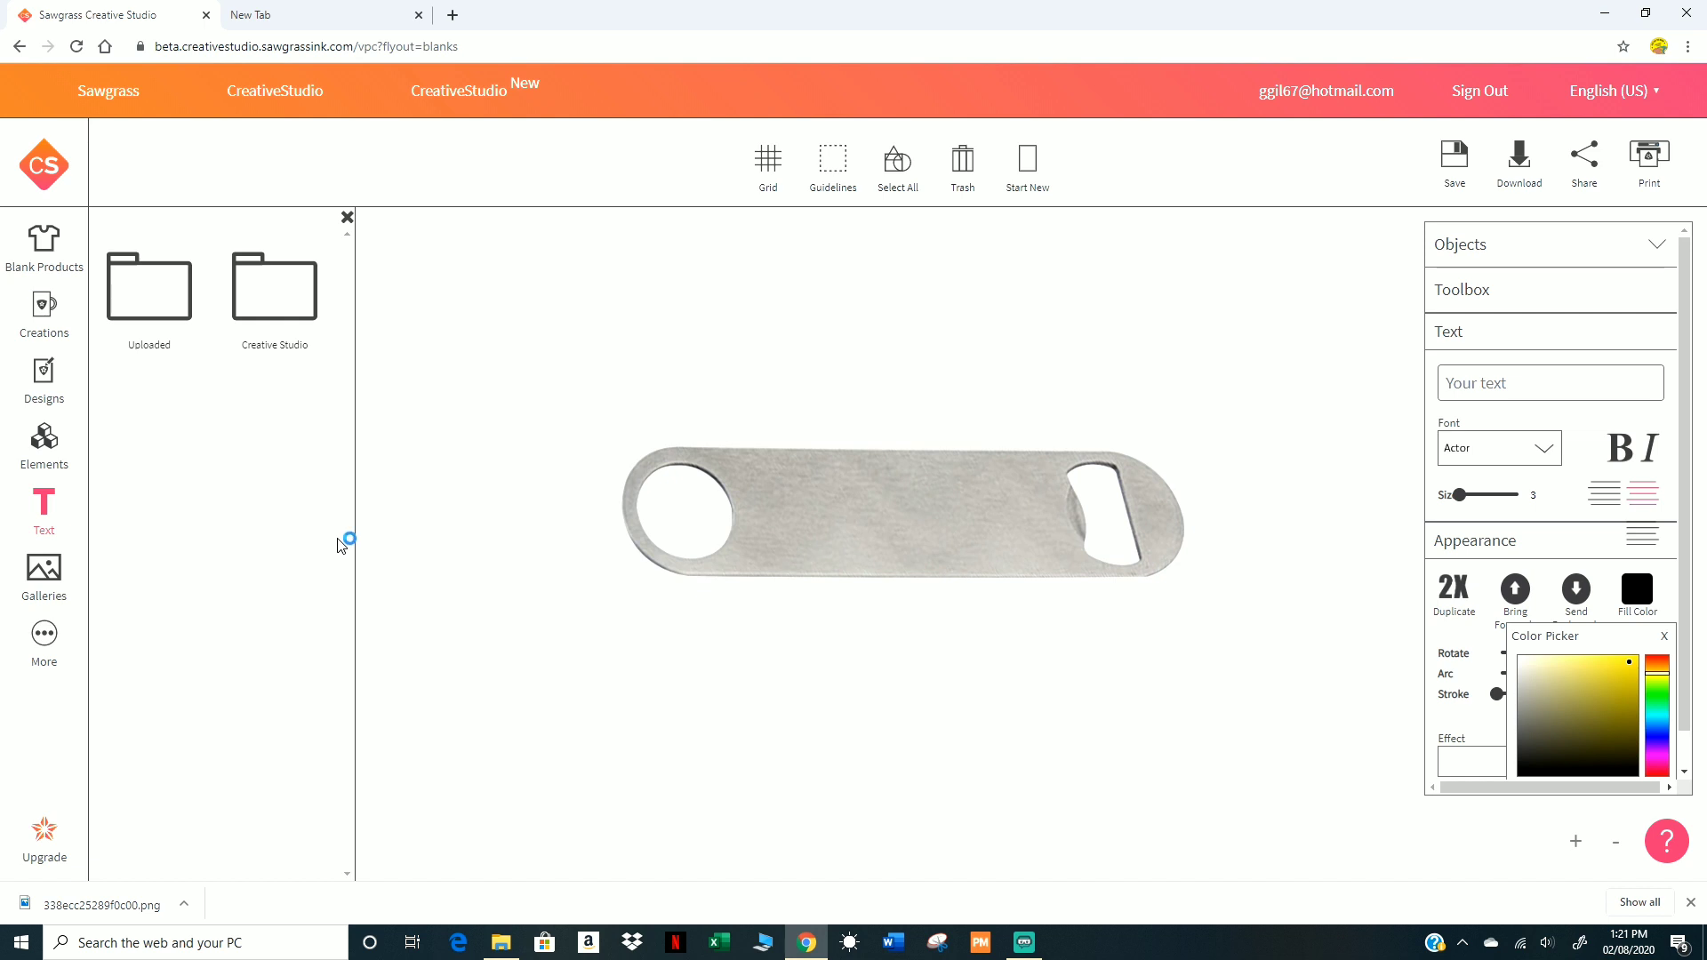
pyautogui.click(37, 254)
pyautogui.scroll(-3, 204, 538)
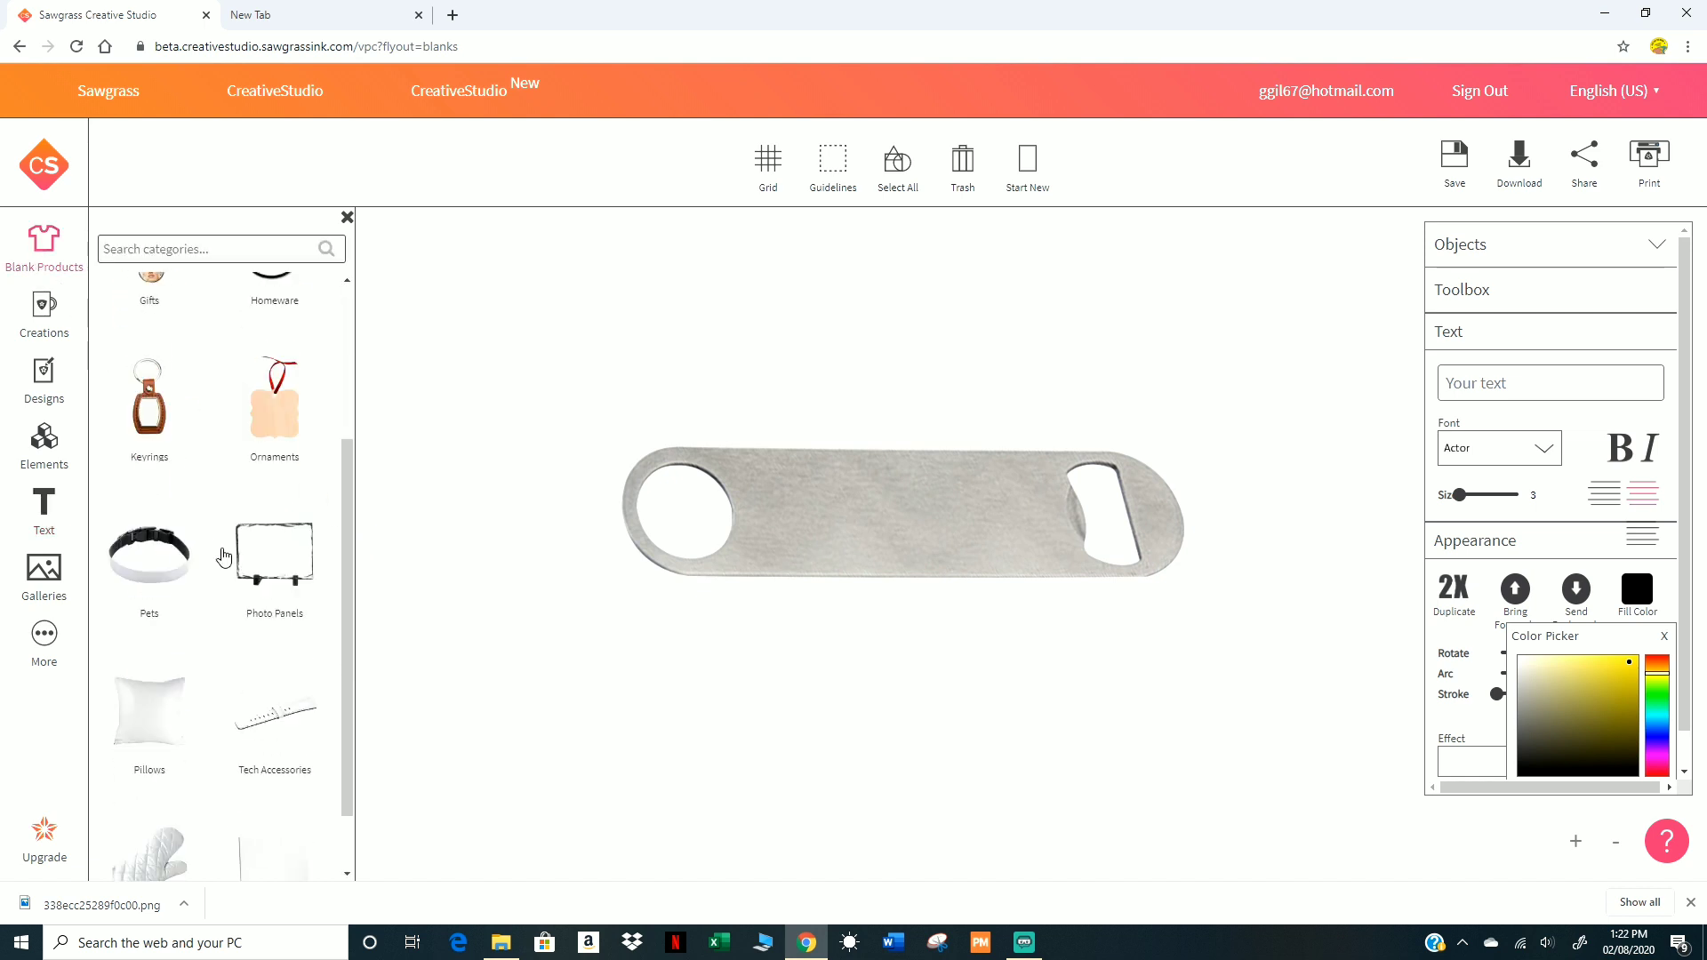
pyautogui.scroll(3, 230, 569)
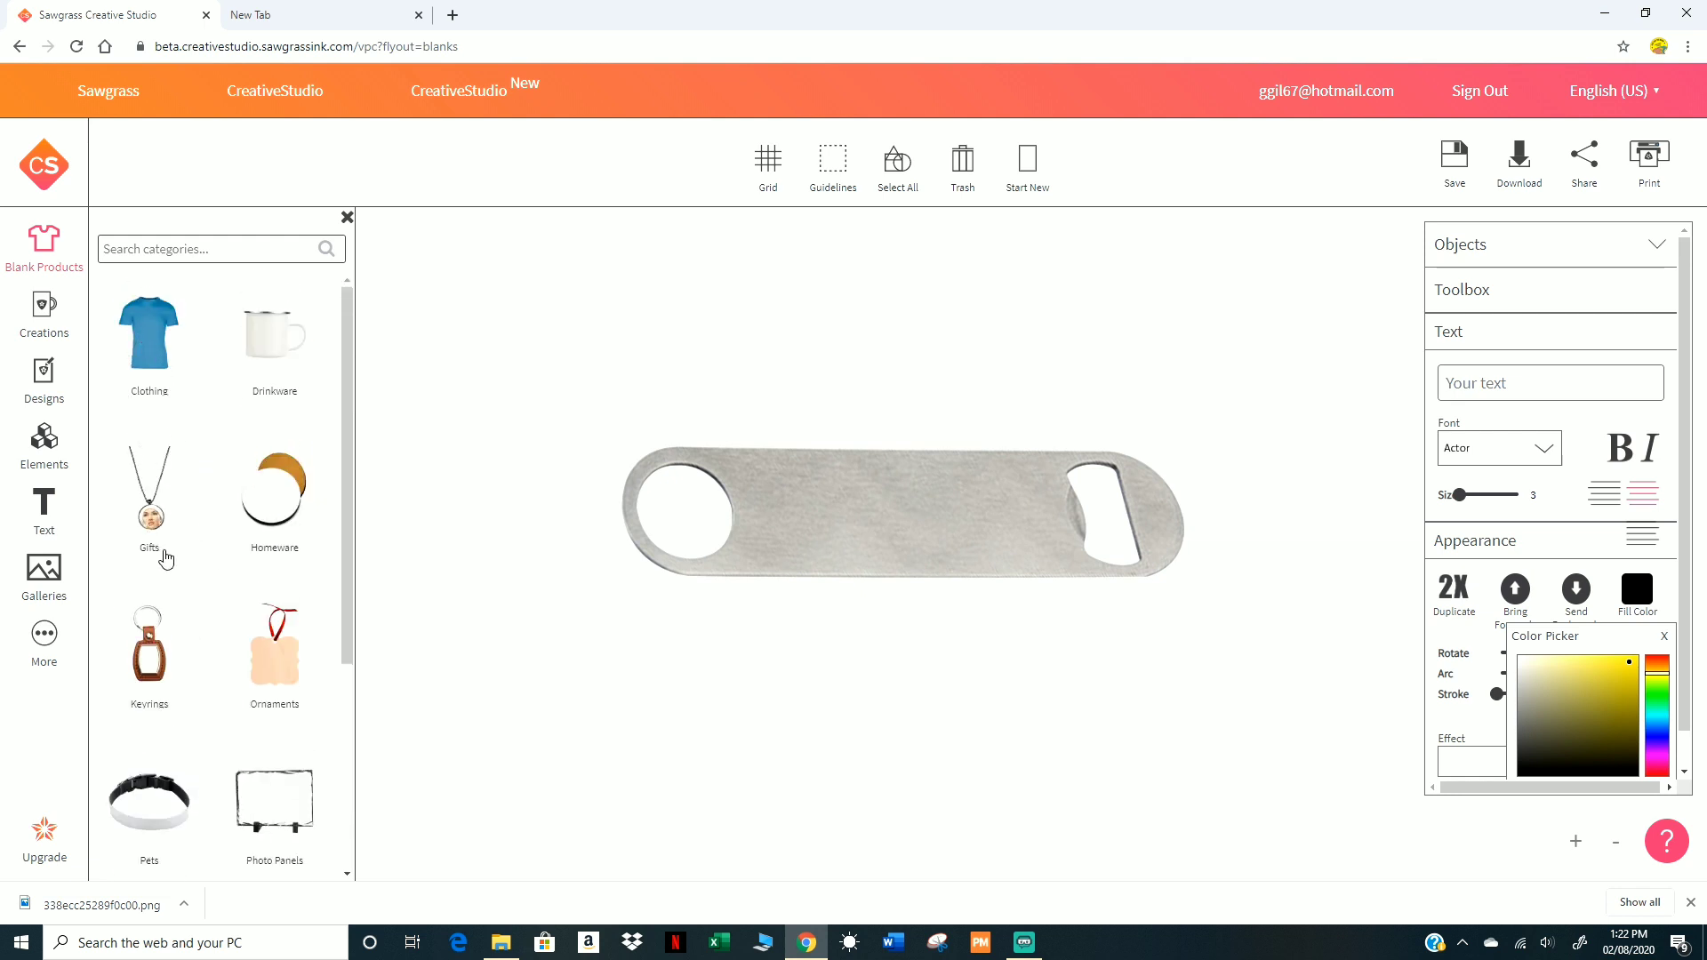
pyautogui.scroll(-4, 186, 562)
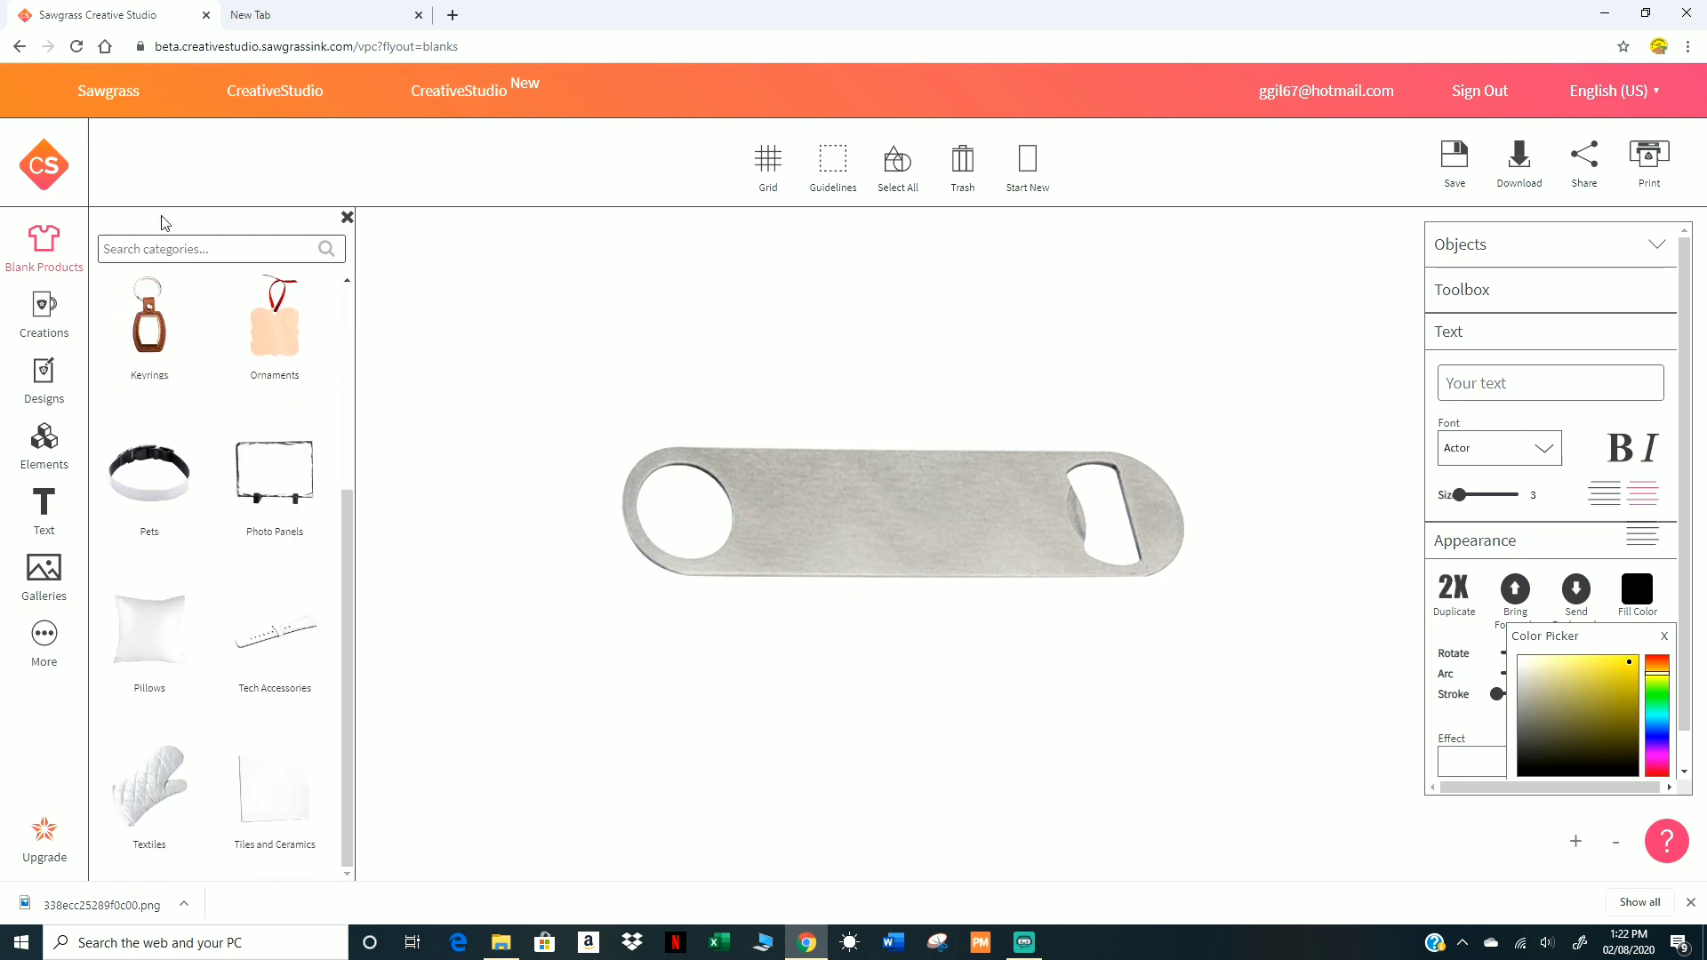
# Step: Switch from the new CreativeStudio to the original CreativeStudio
pyautogui.click(270, 93)
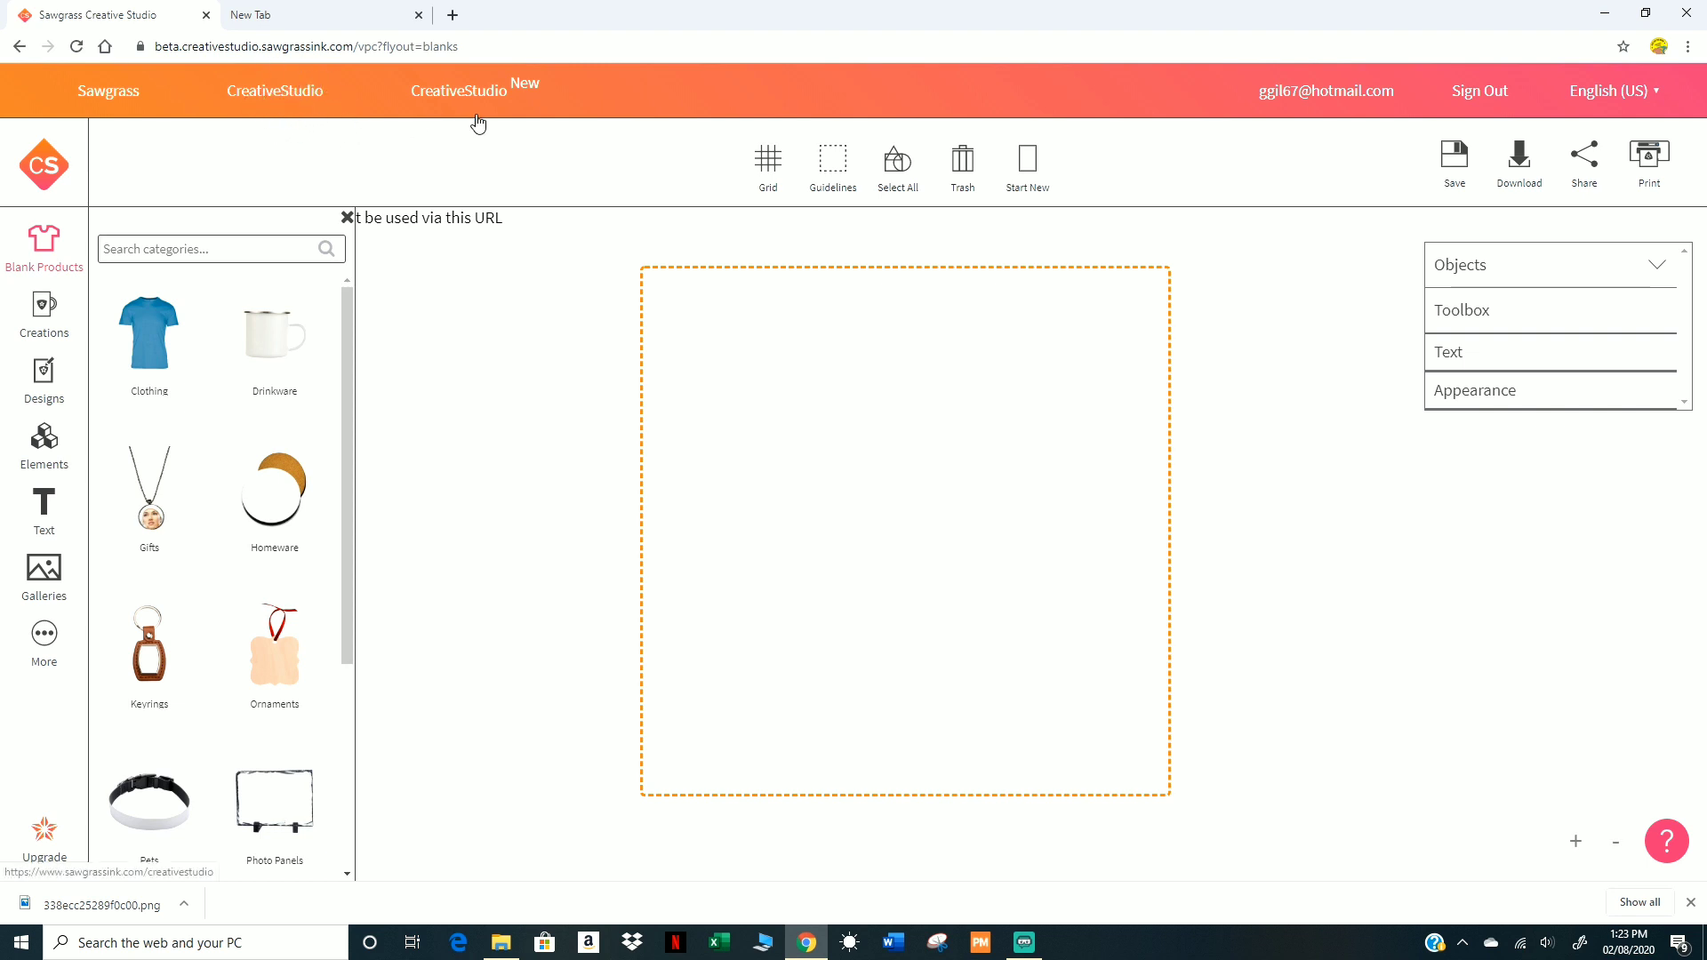
pyautogui.click(294, 99)
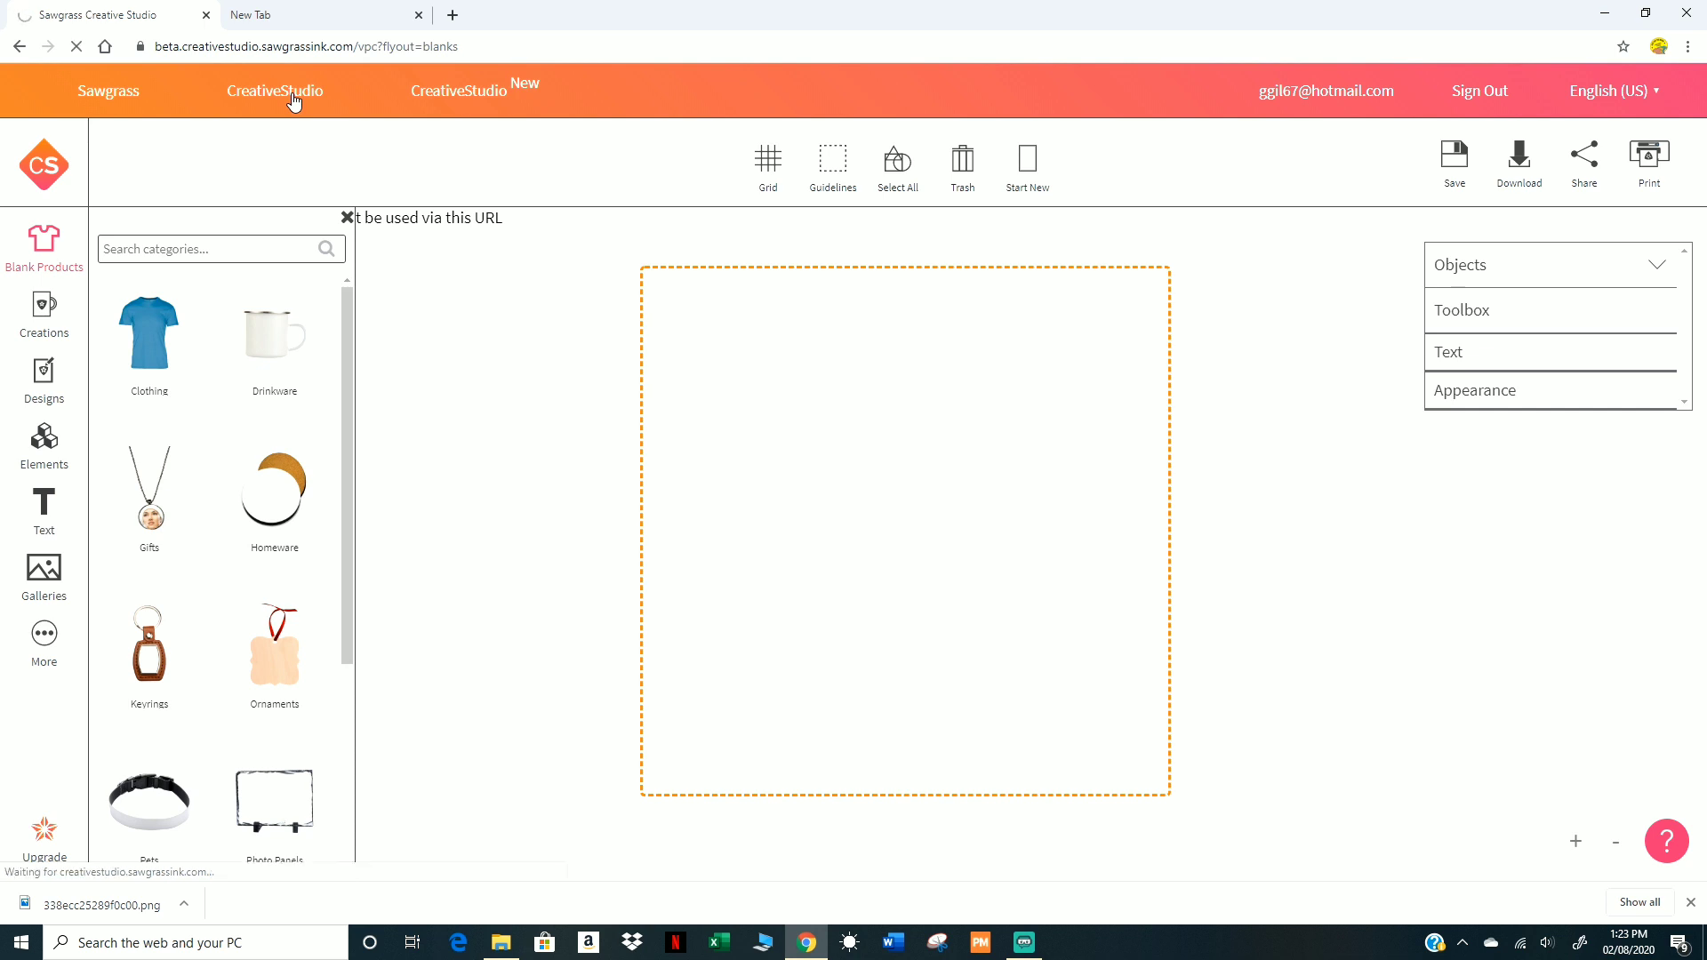